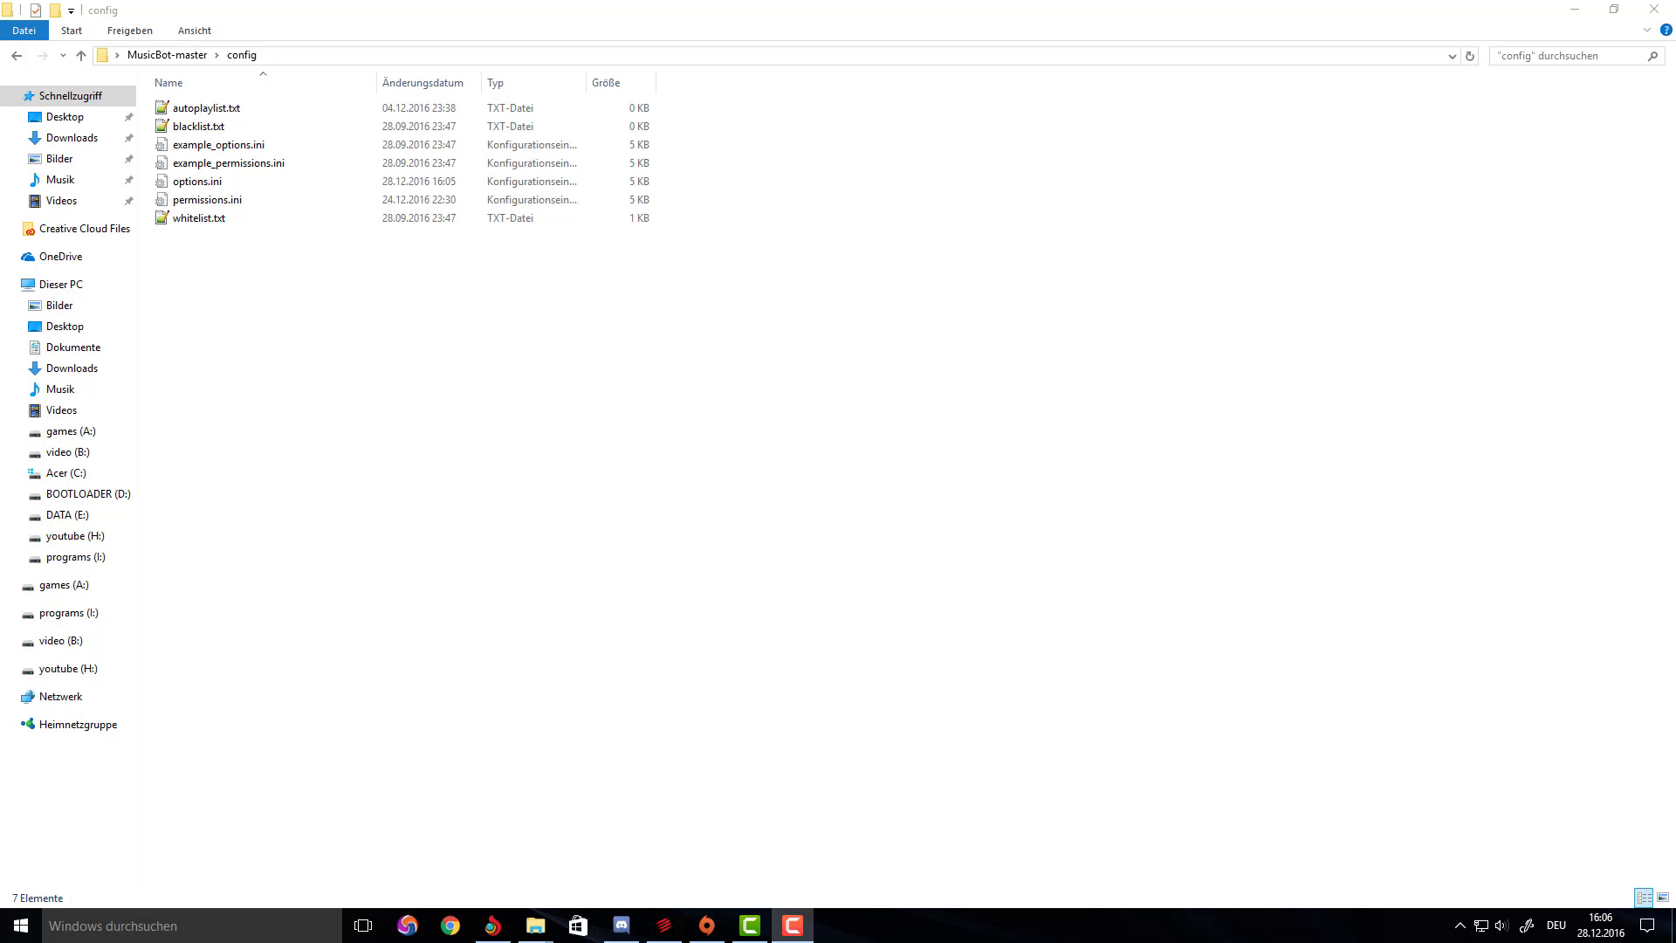
Open options.ini from the MusicBot-master config folder with Edit with Notepad++.
left_click(242, 182)
right_click(241, 186)
left_click(301, 289)
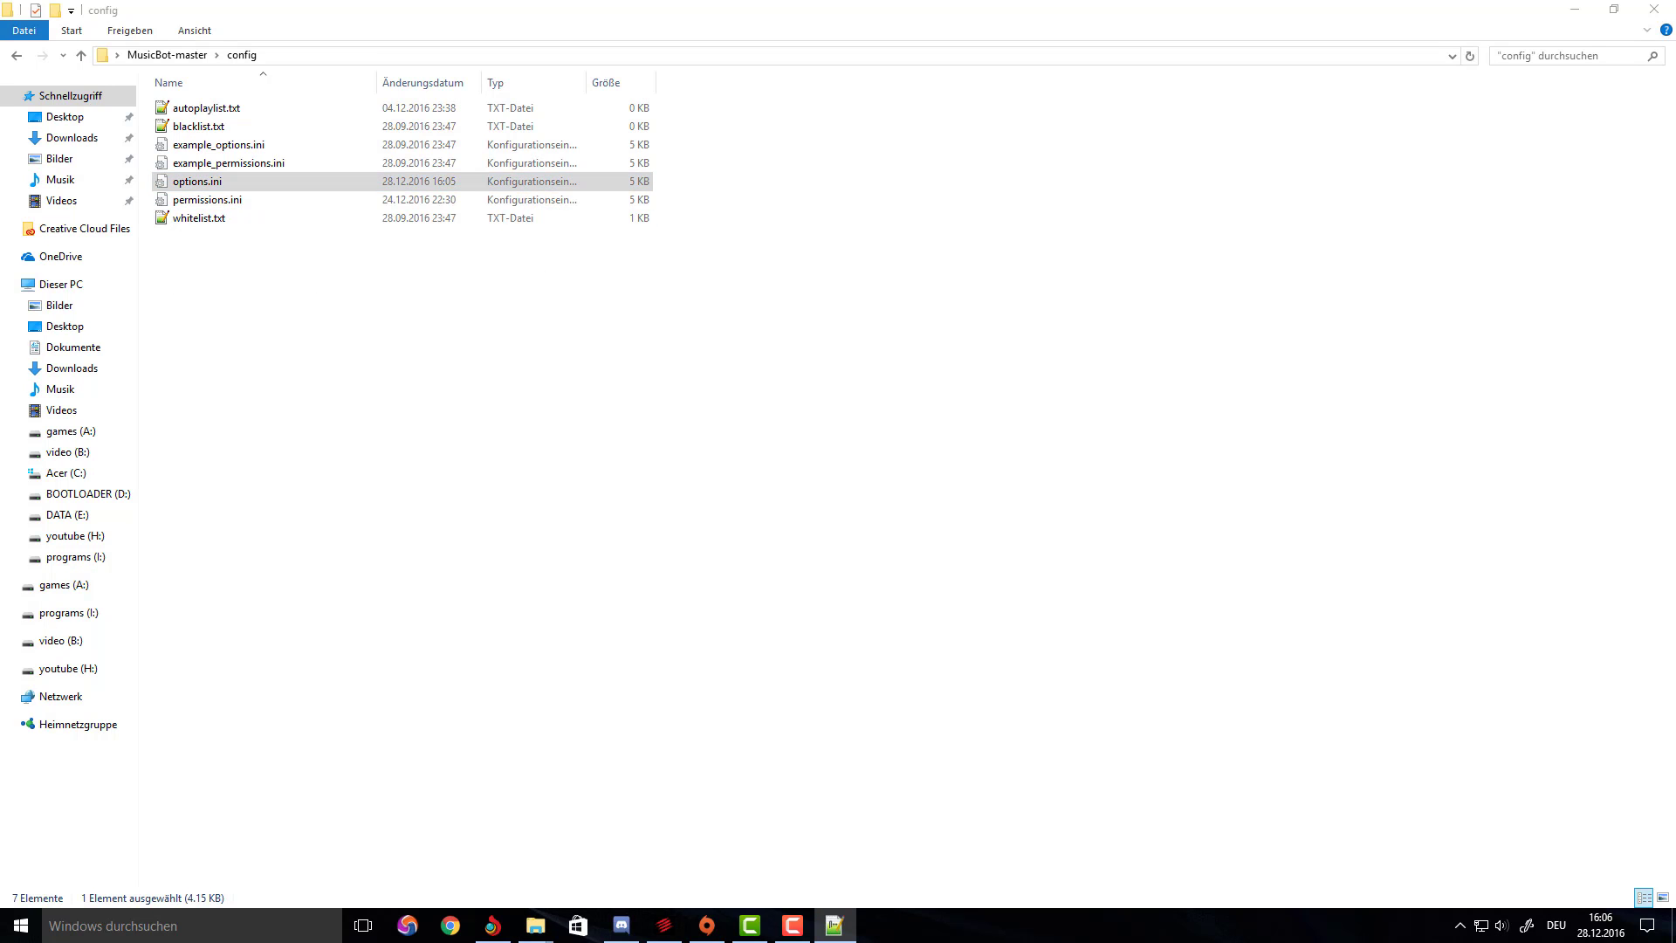
Comment out the Token line (line 18) by adding a leading semicolon.
scroll(187, 348, "down", 3)
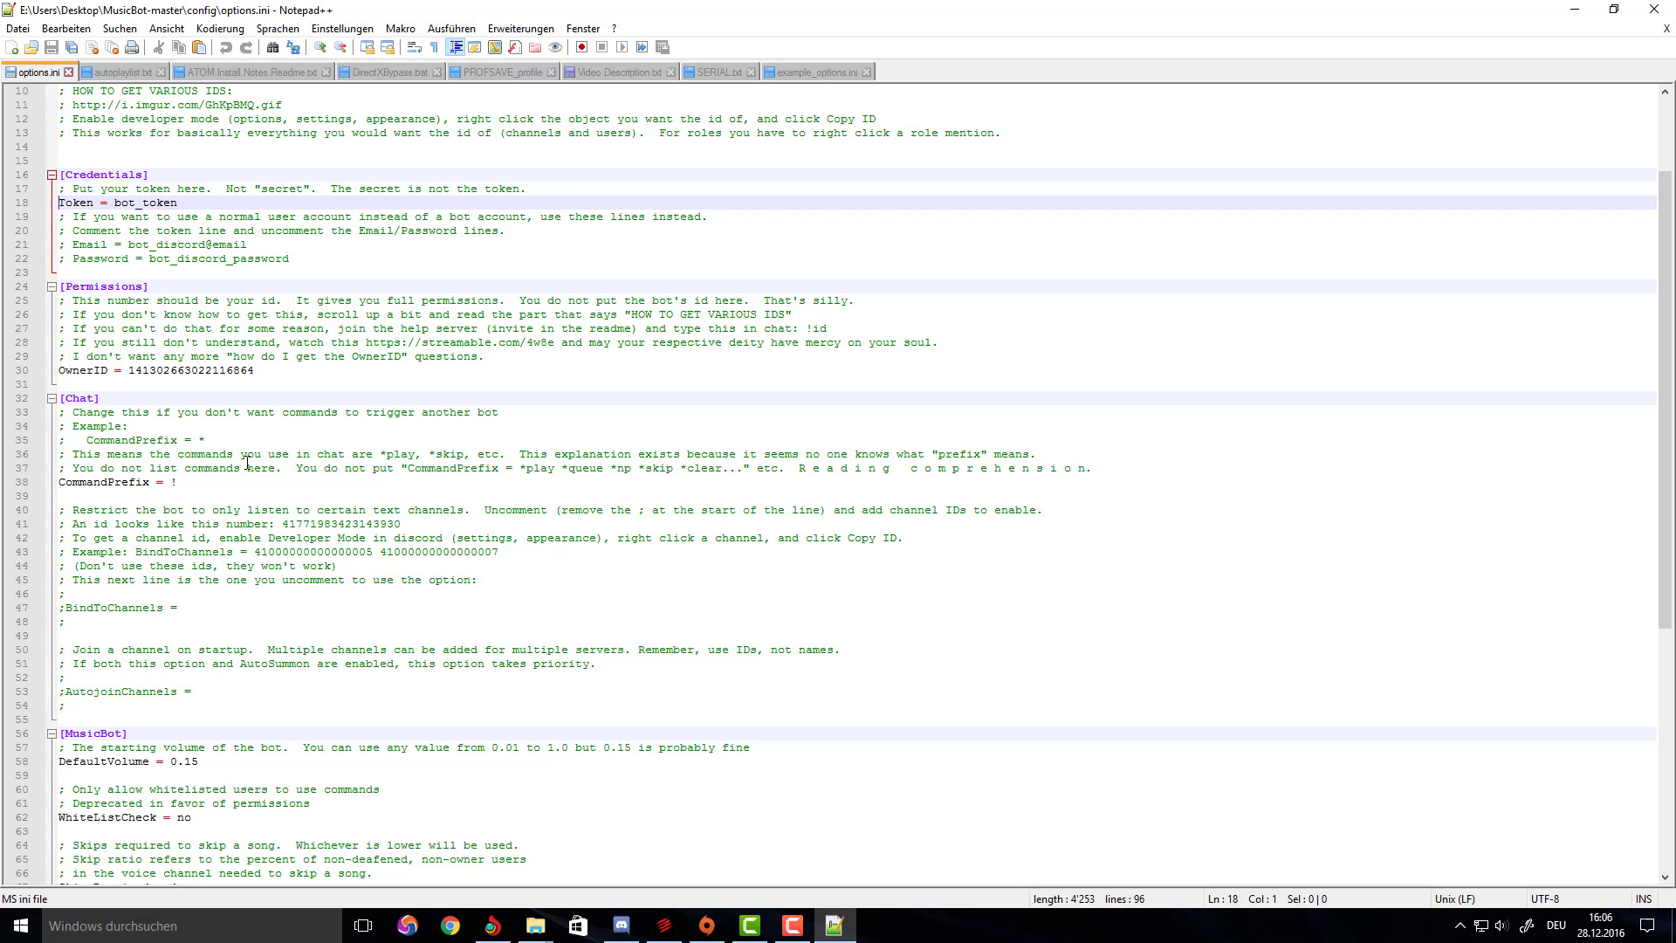
scroll(254, 489, "up", 3)
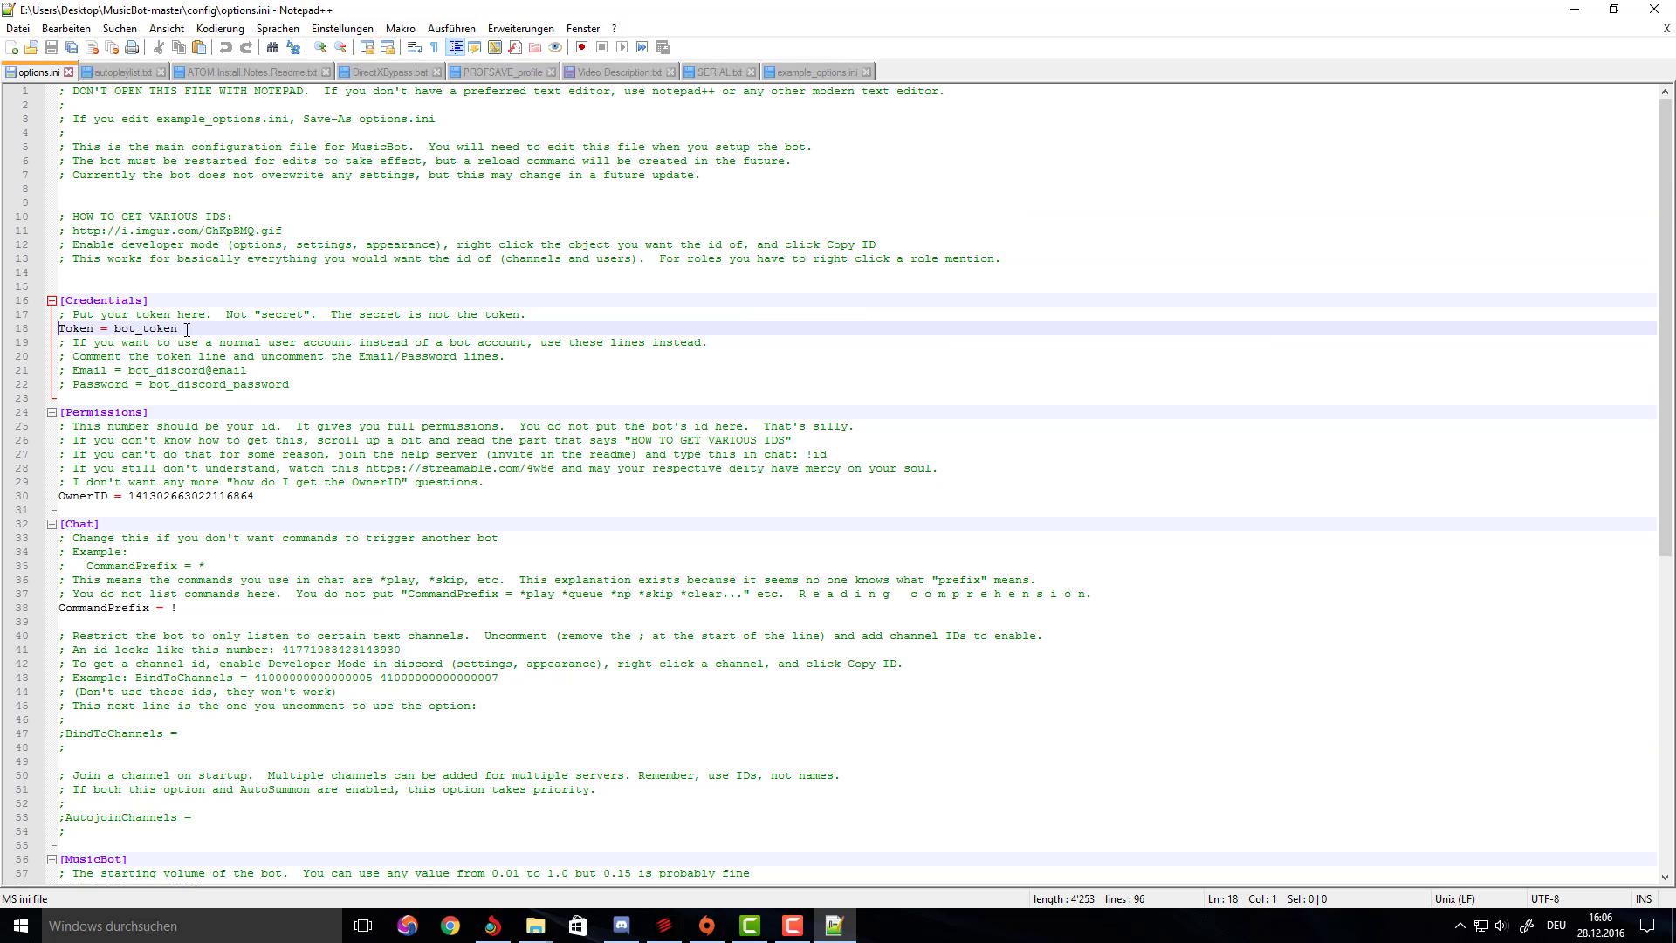
double_click(160, 329)
left_click(159, 329)
left_click(433, 399)
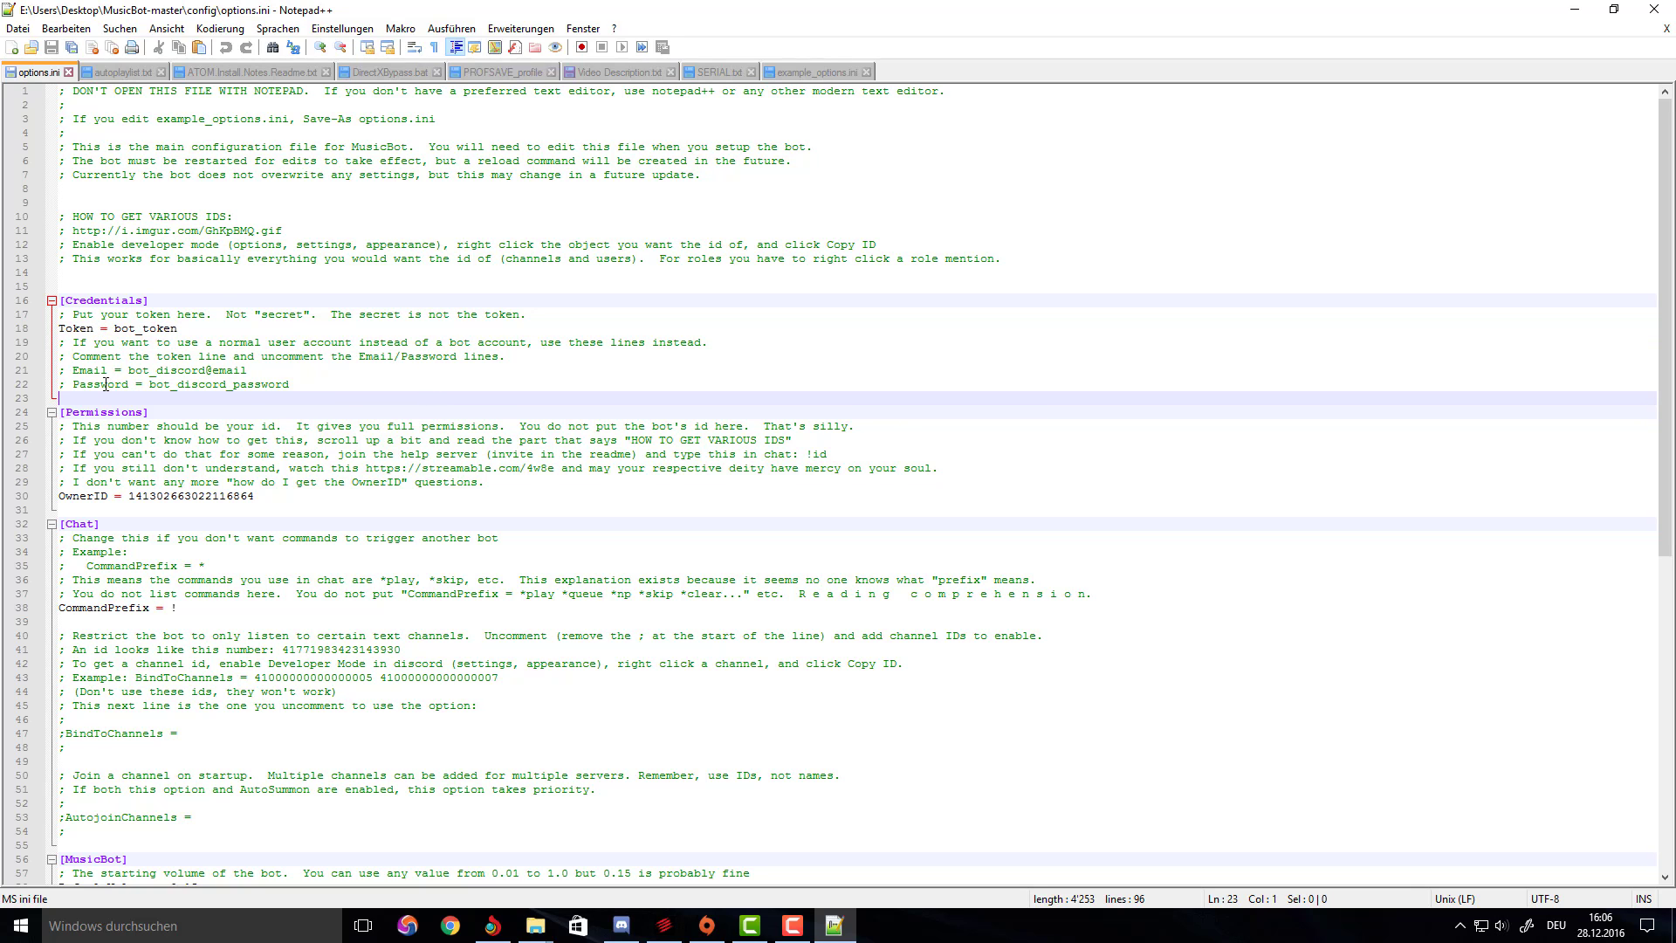
left_click(61, 328)
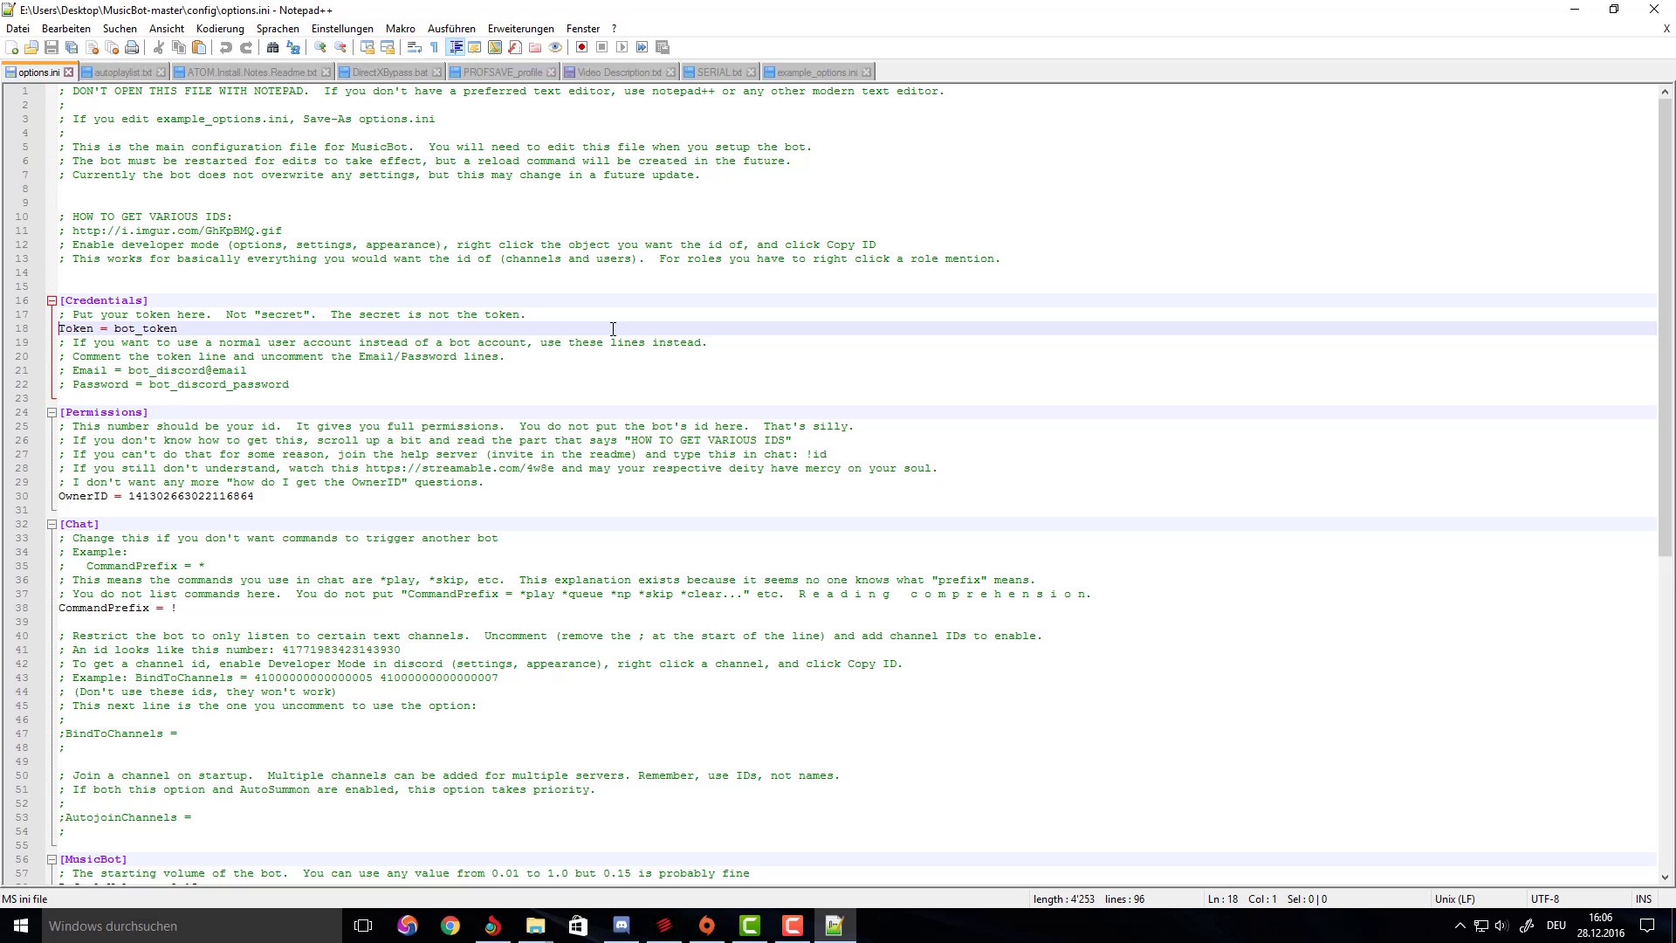
type(";")
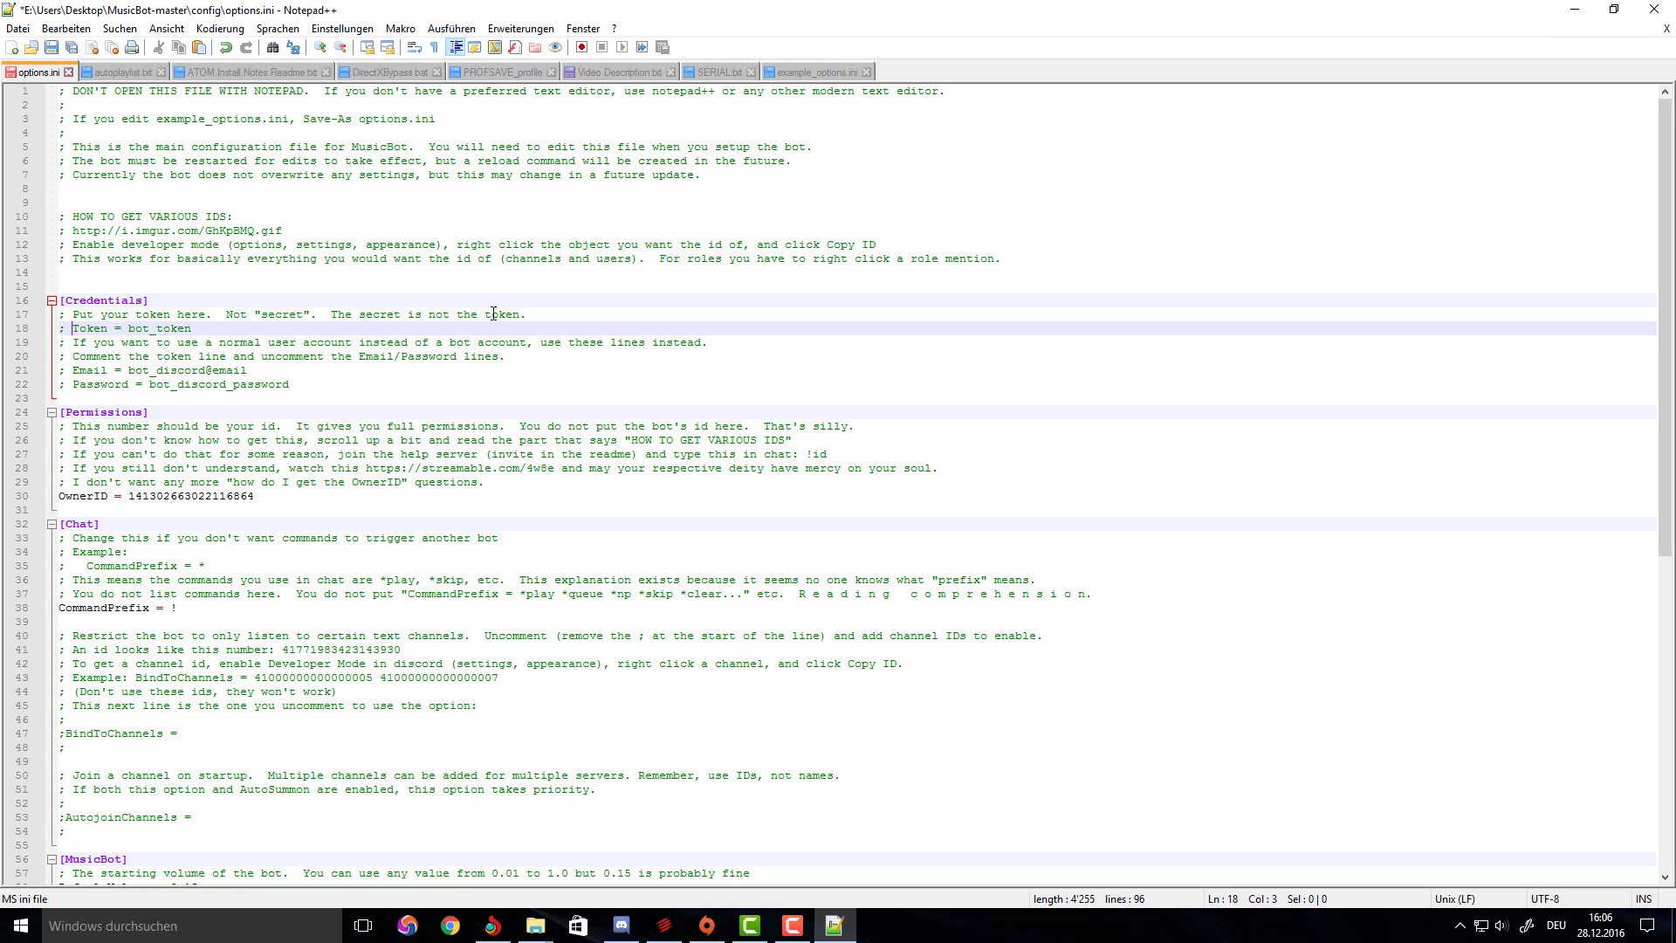
Uncomment the Email and Password lines (21 and 22) and launch the web browser.
left_click(66, 370)
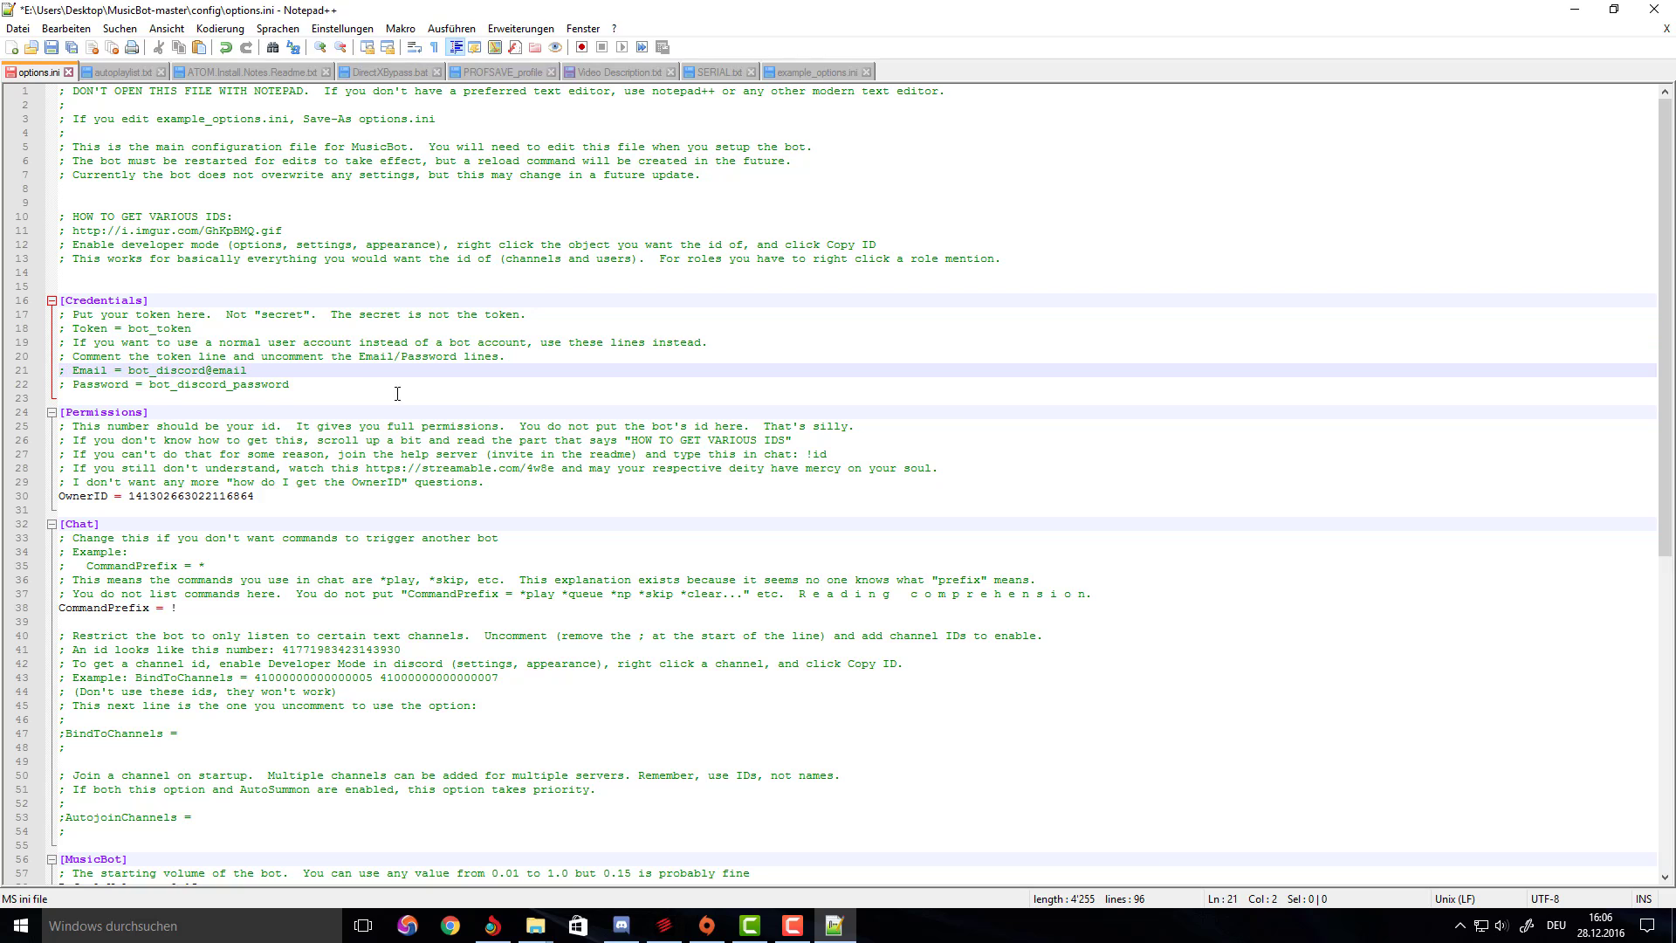
key("BackSpace")
left_click(69, 387)
key("BackSpace")
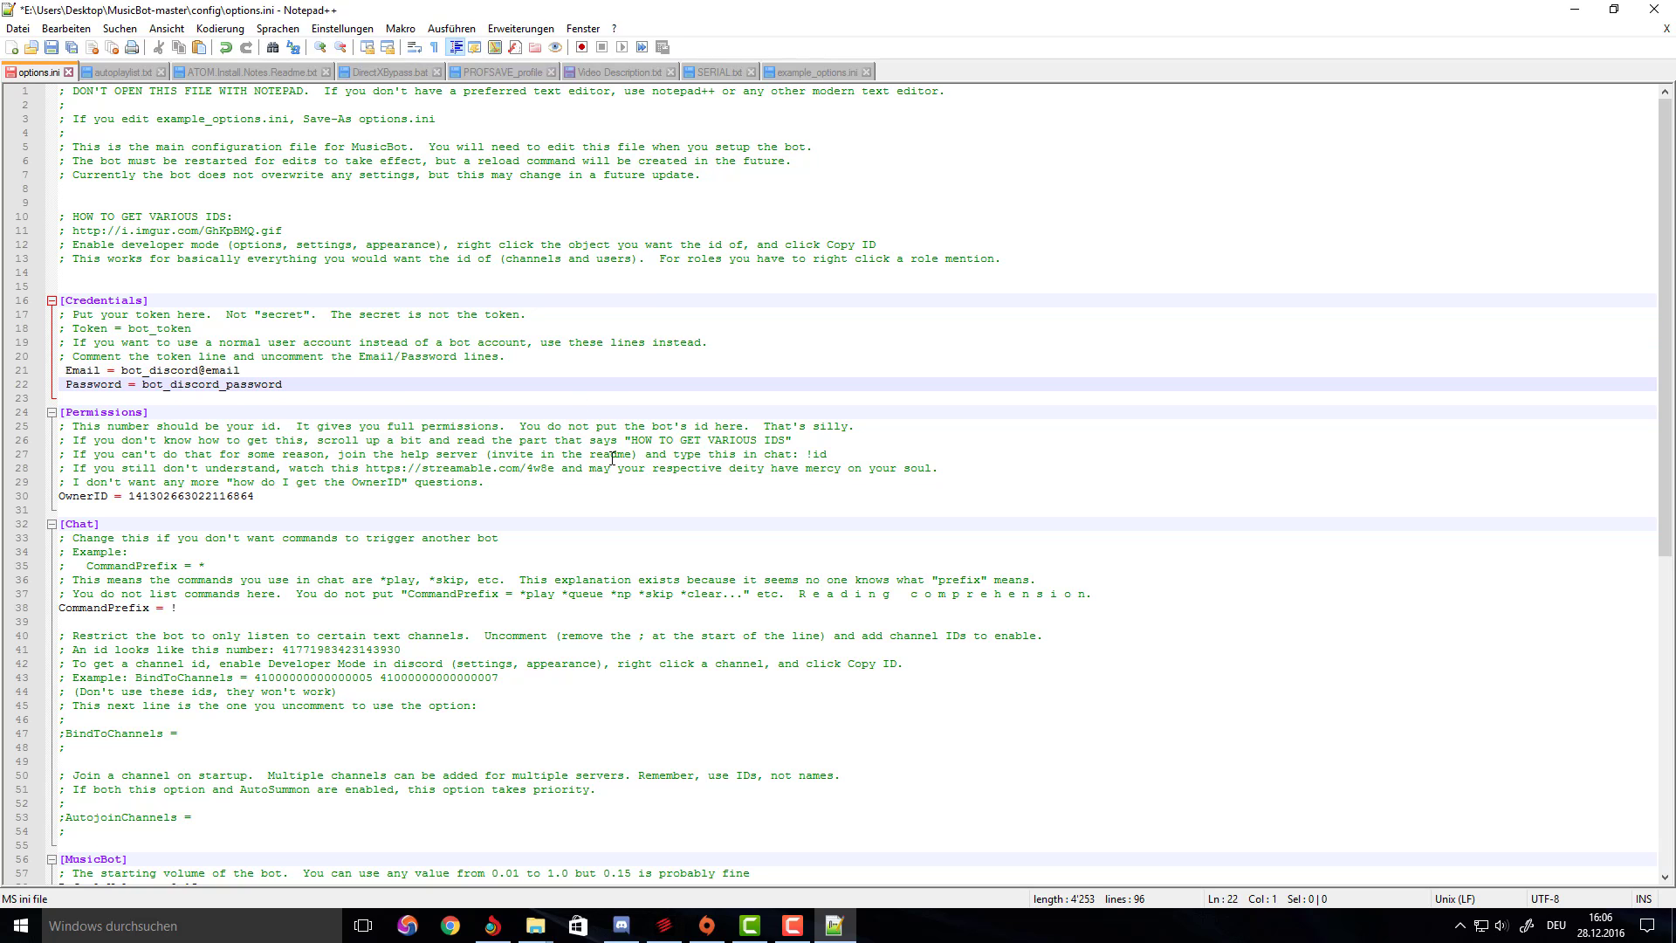
left_click(449, 925)
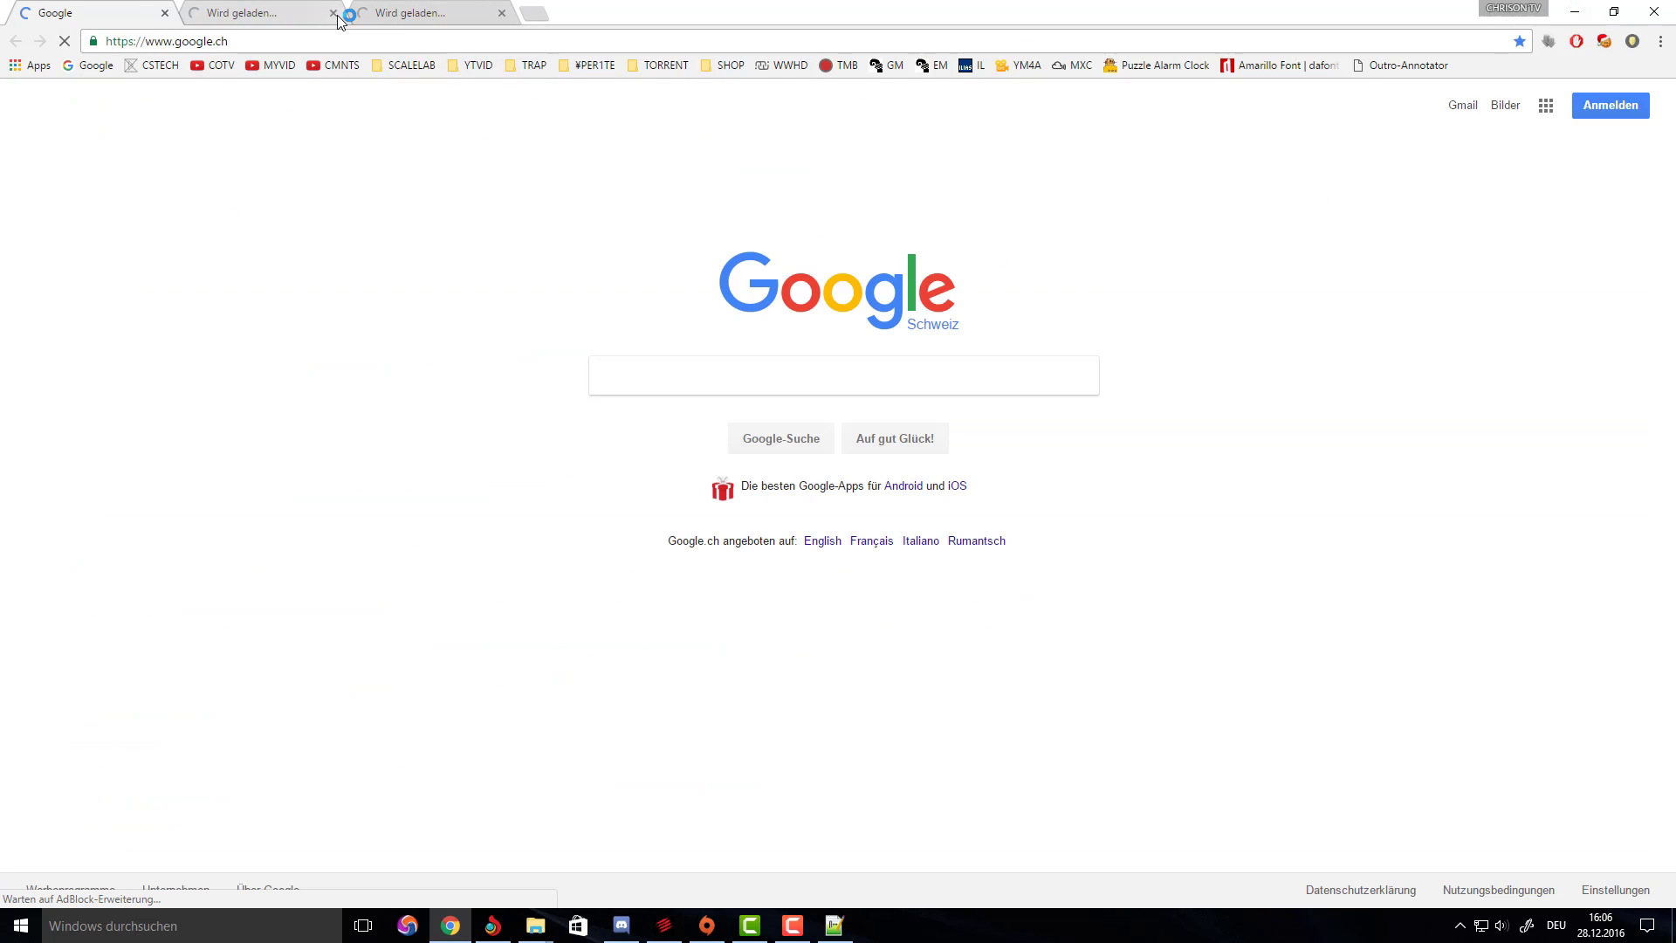
Close the extra browser tabs, search Google for 'discordapp' and open the Discord site.
left_click(332, 14)
left_click(333, 13)
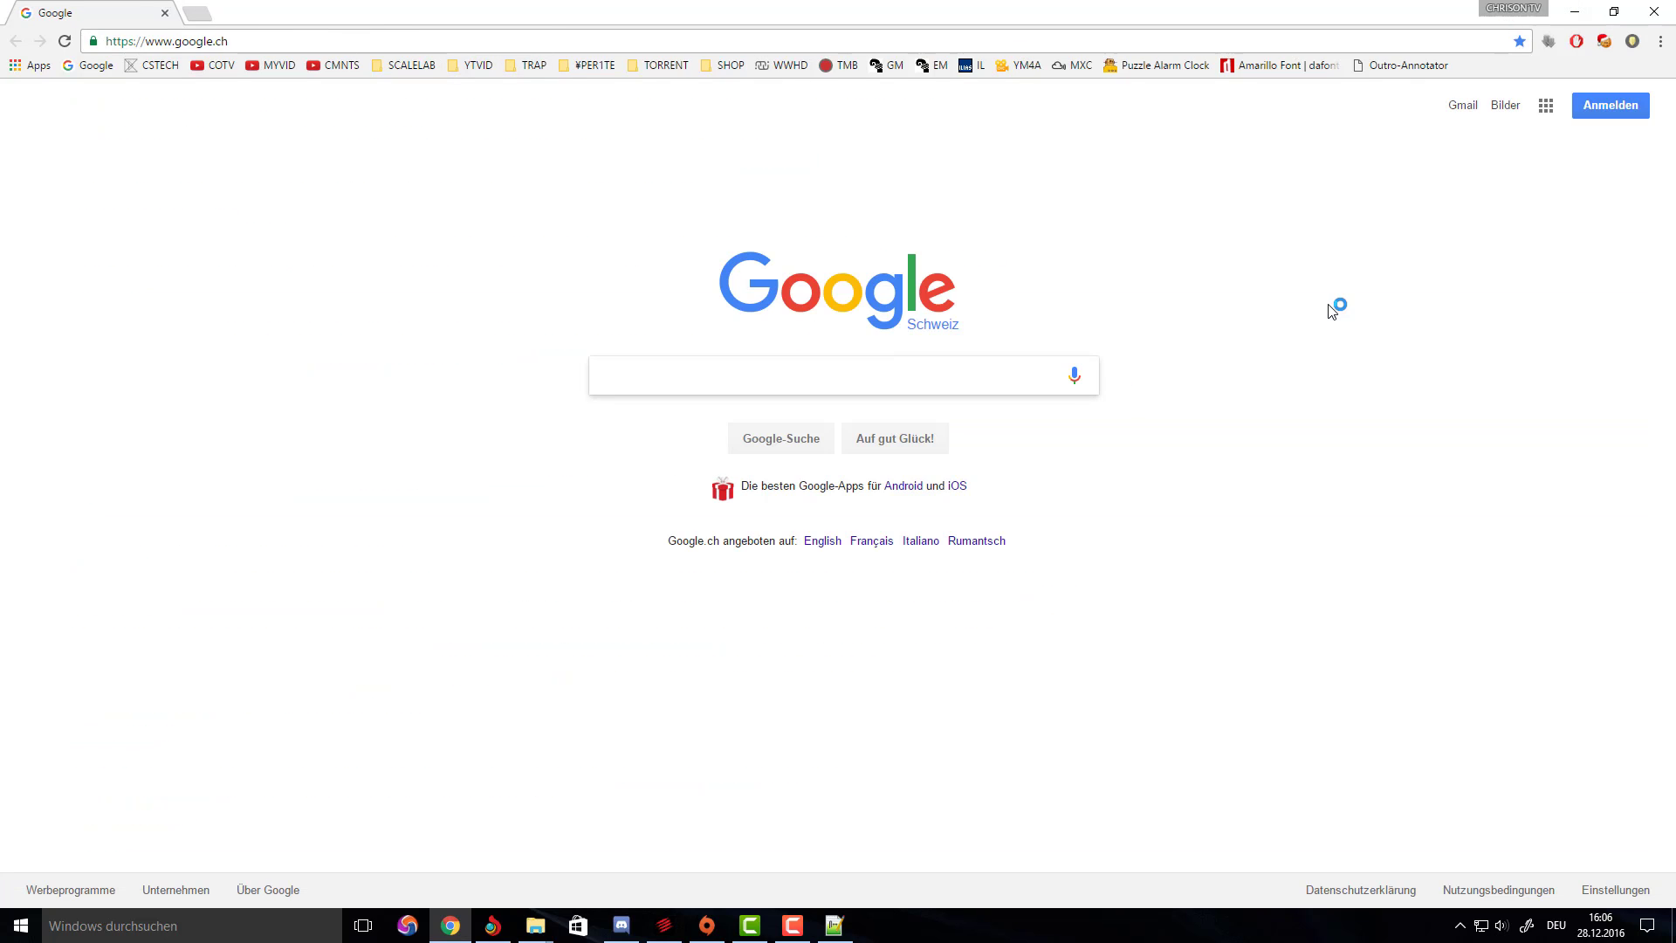
type("d")
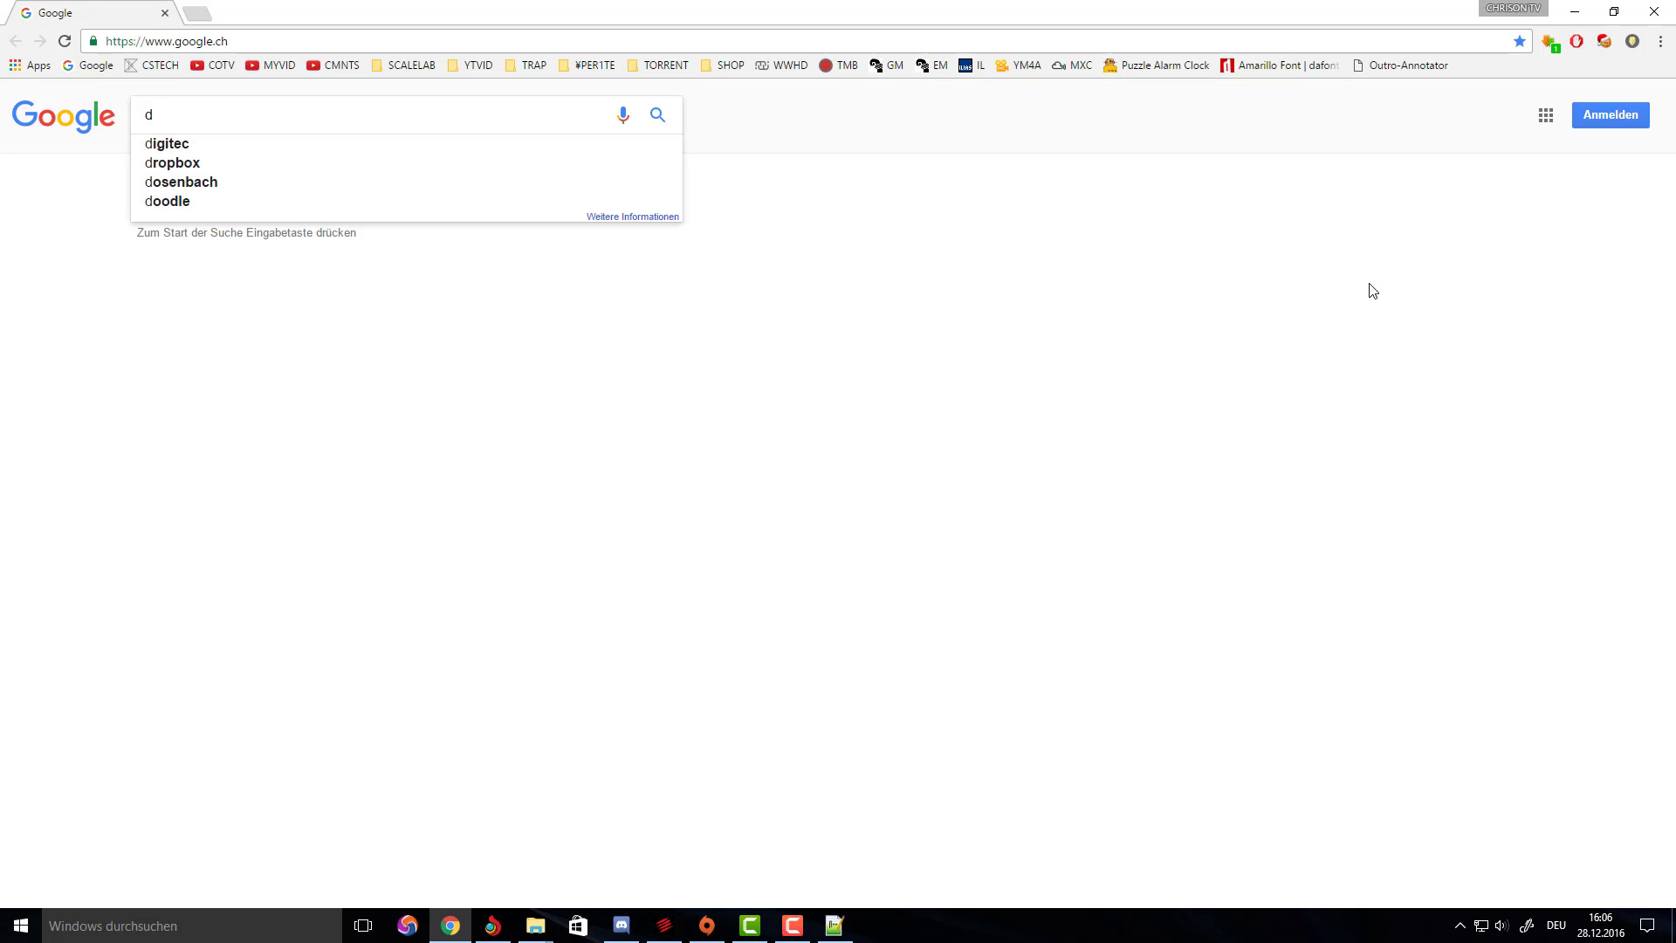
type("iscor")
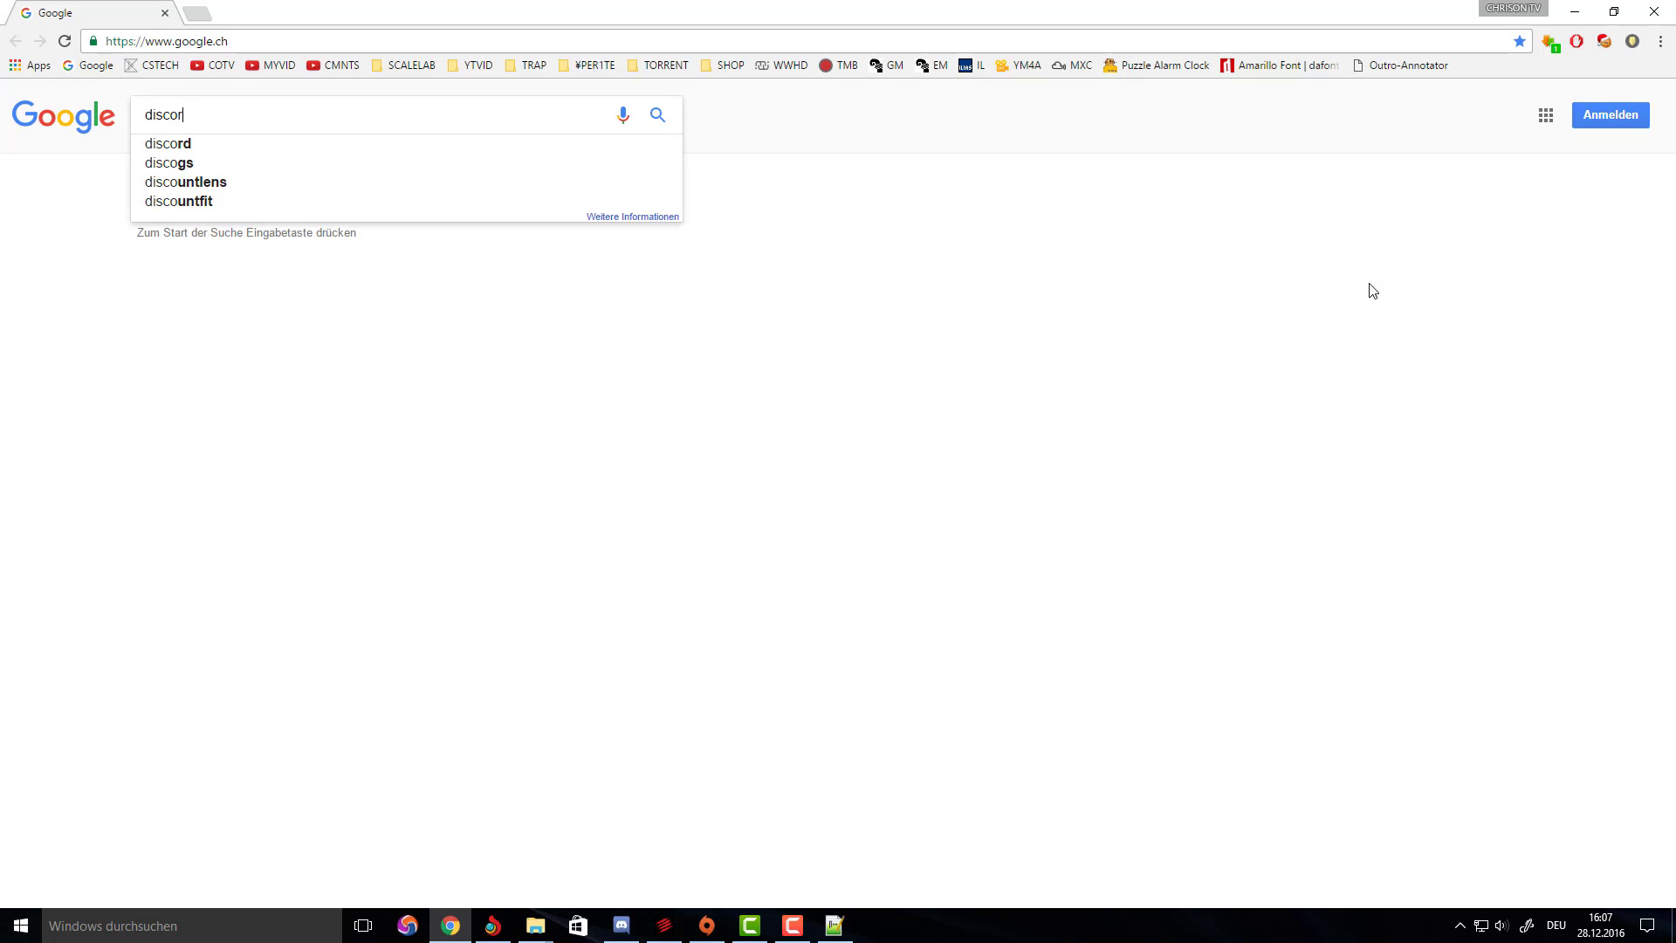
type("dapp")
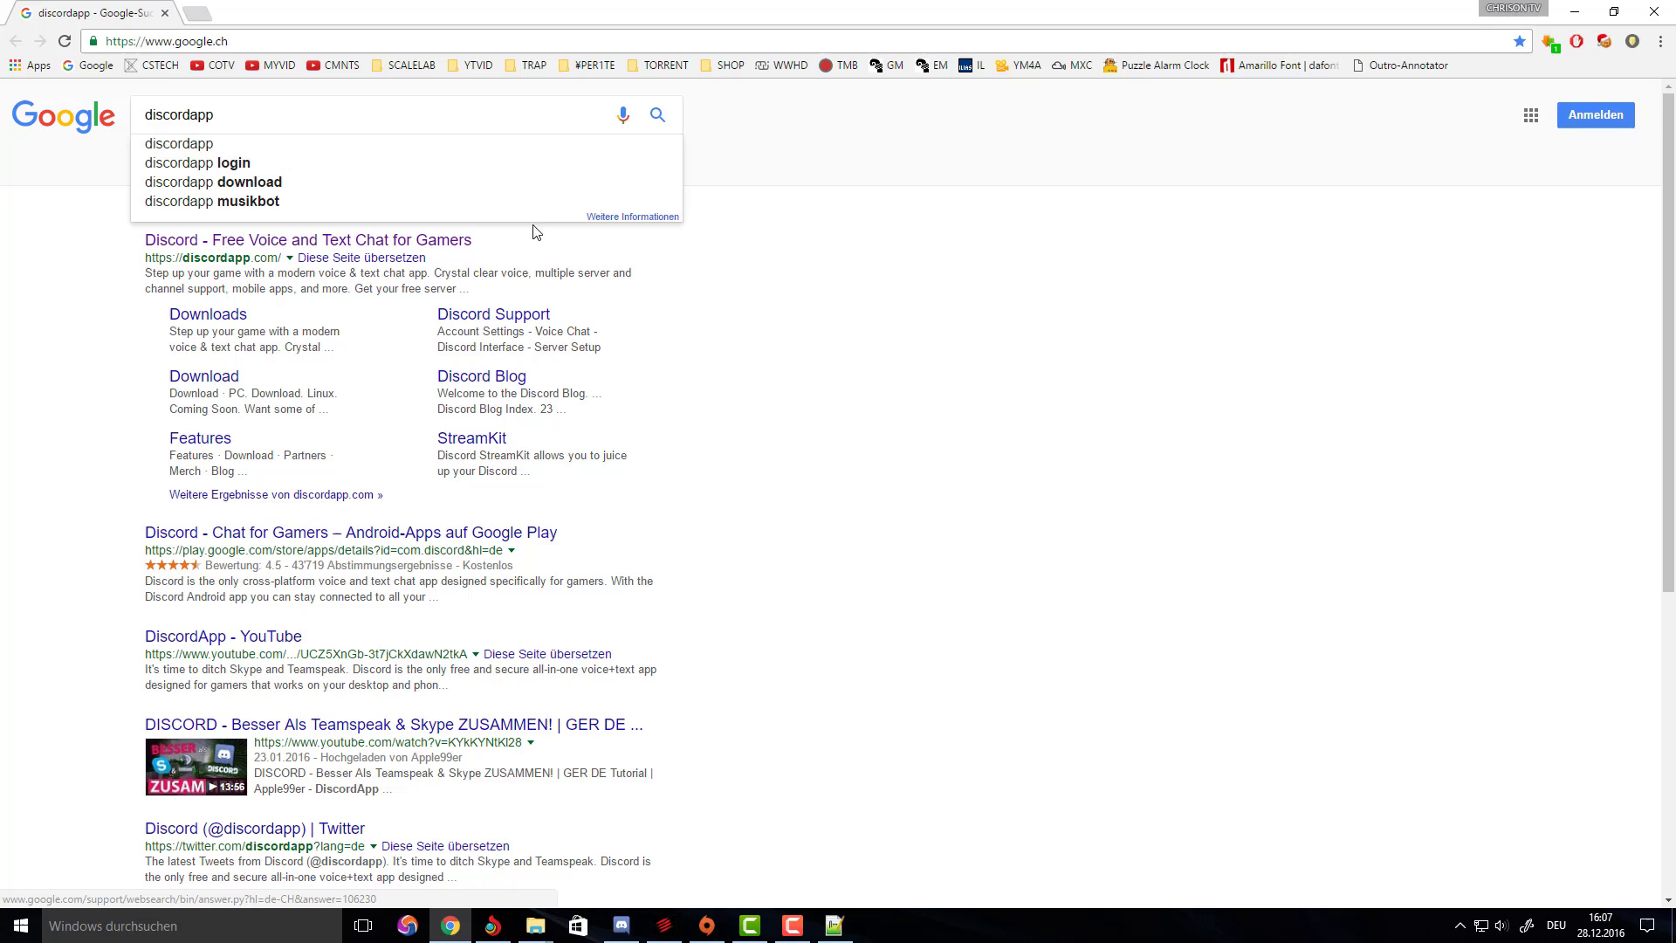
left_click(467, 242)
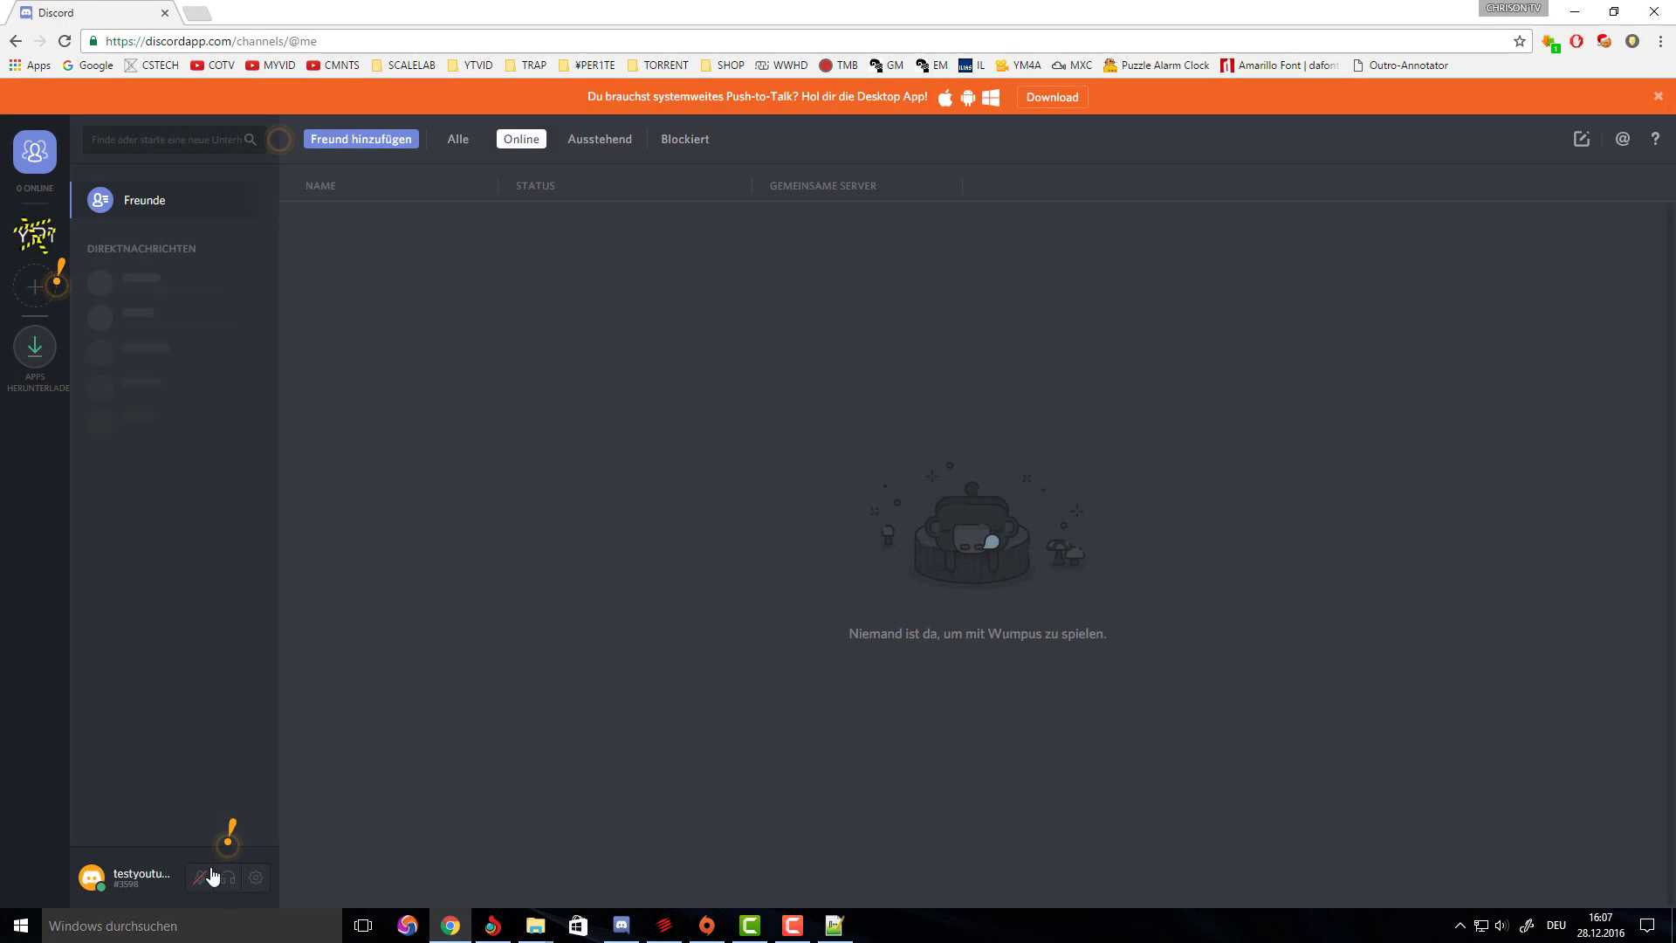
Log out of the current Discord account and go to the registration page.
left_click(255, 878)
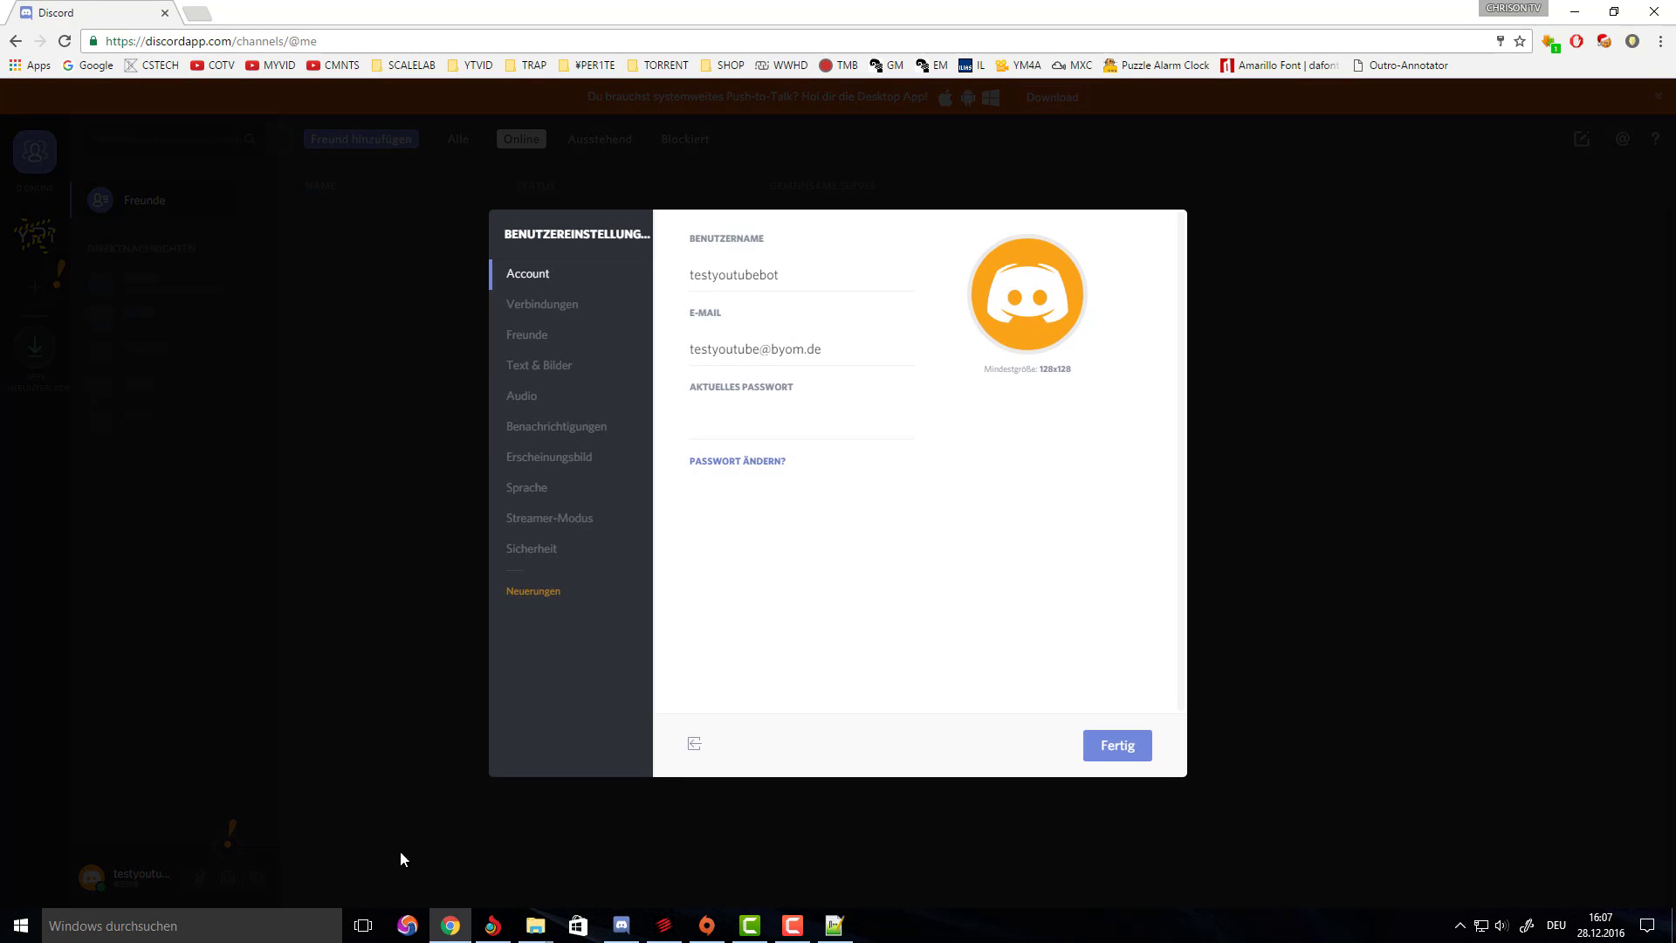
left_click(713, 750)
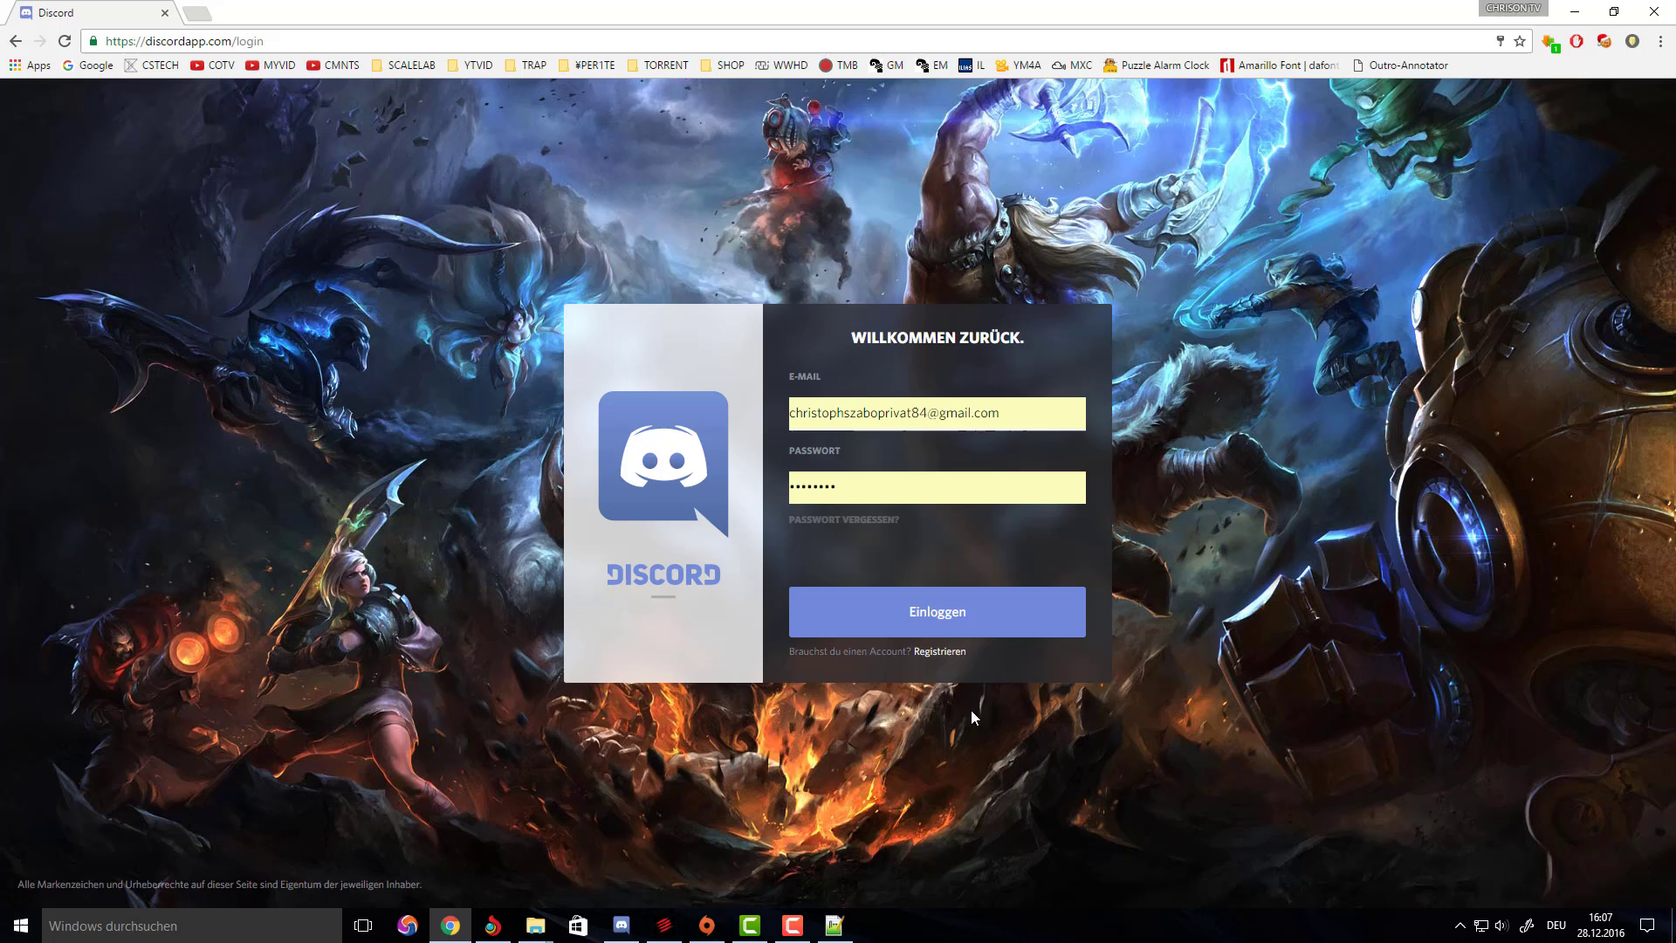
left_click(942, 651)
Clear the autofilled username and password, then start filling the E-Mail field.
key("Tab")
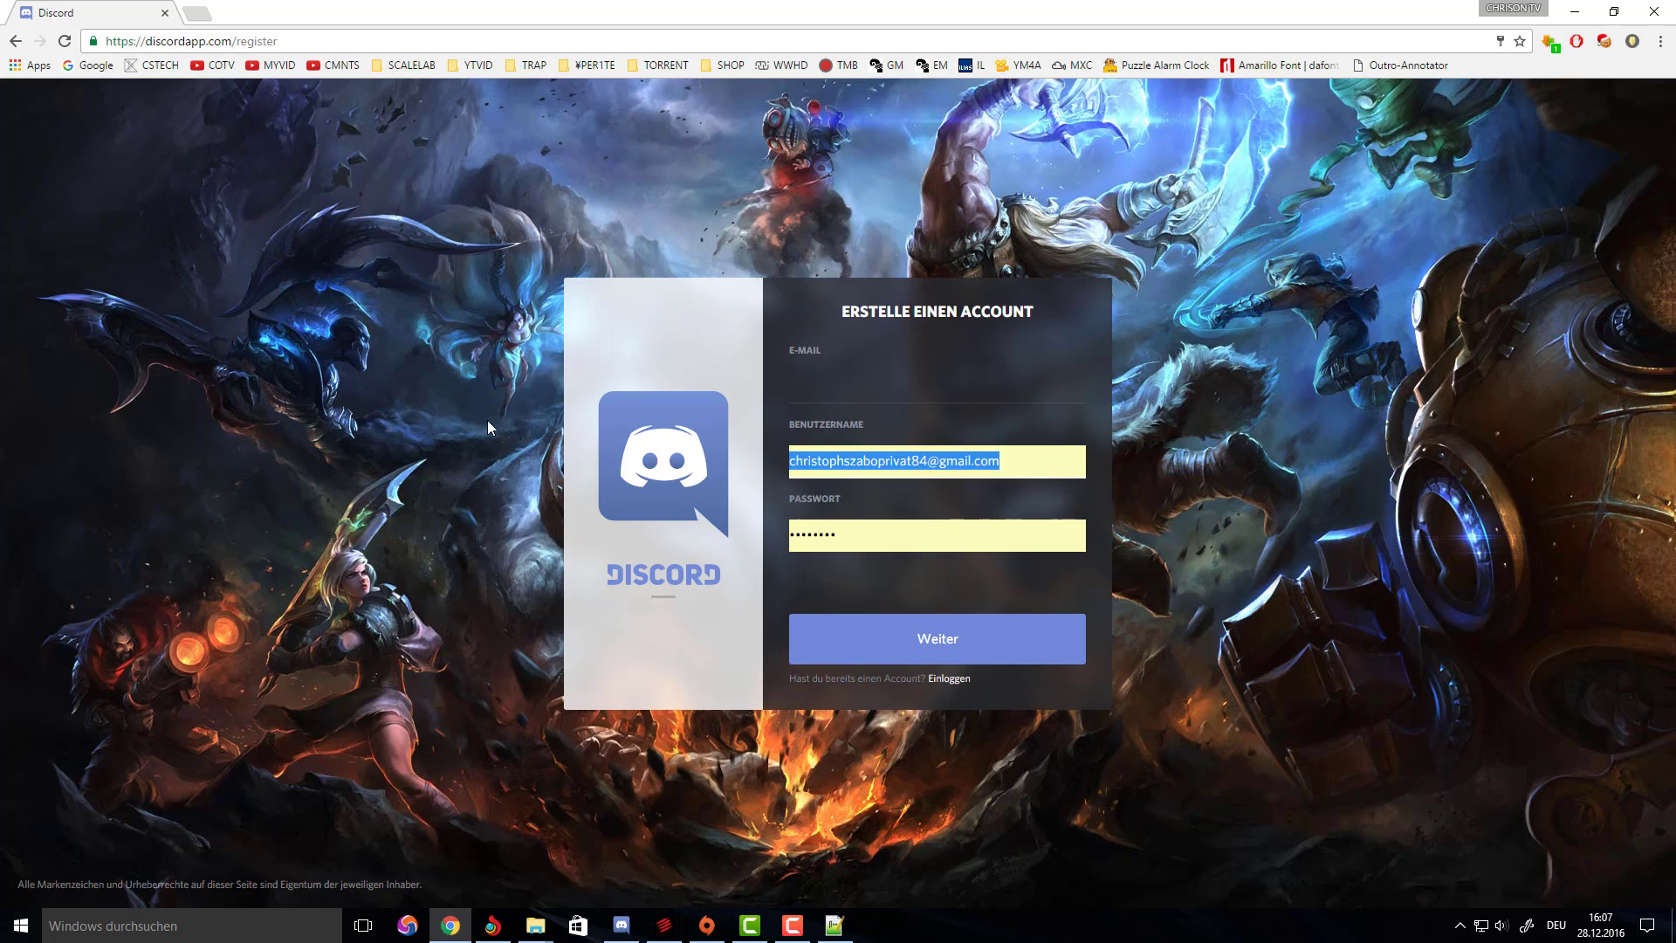
key("BackSpace")
key("Tab")
key("BackSpace")
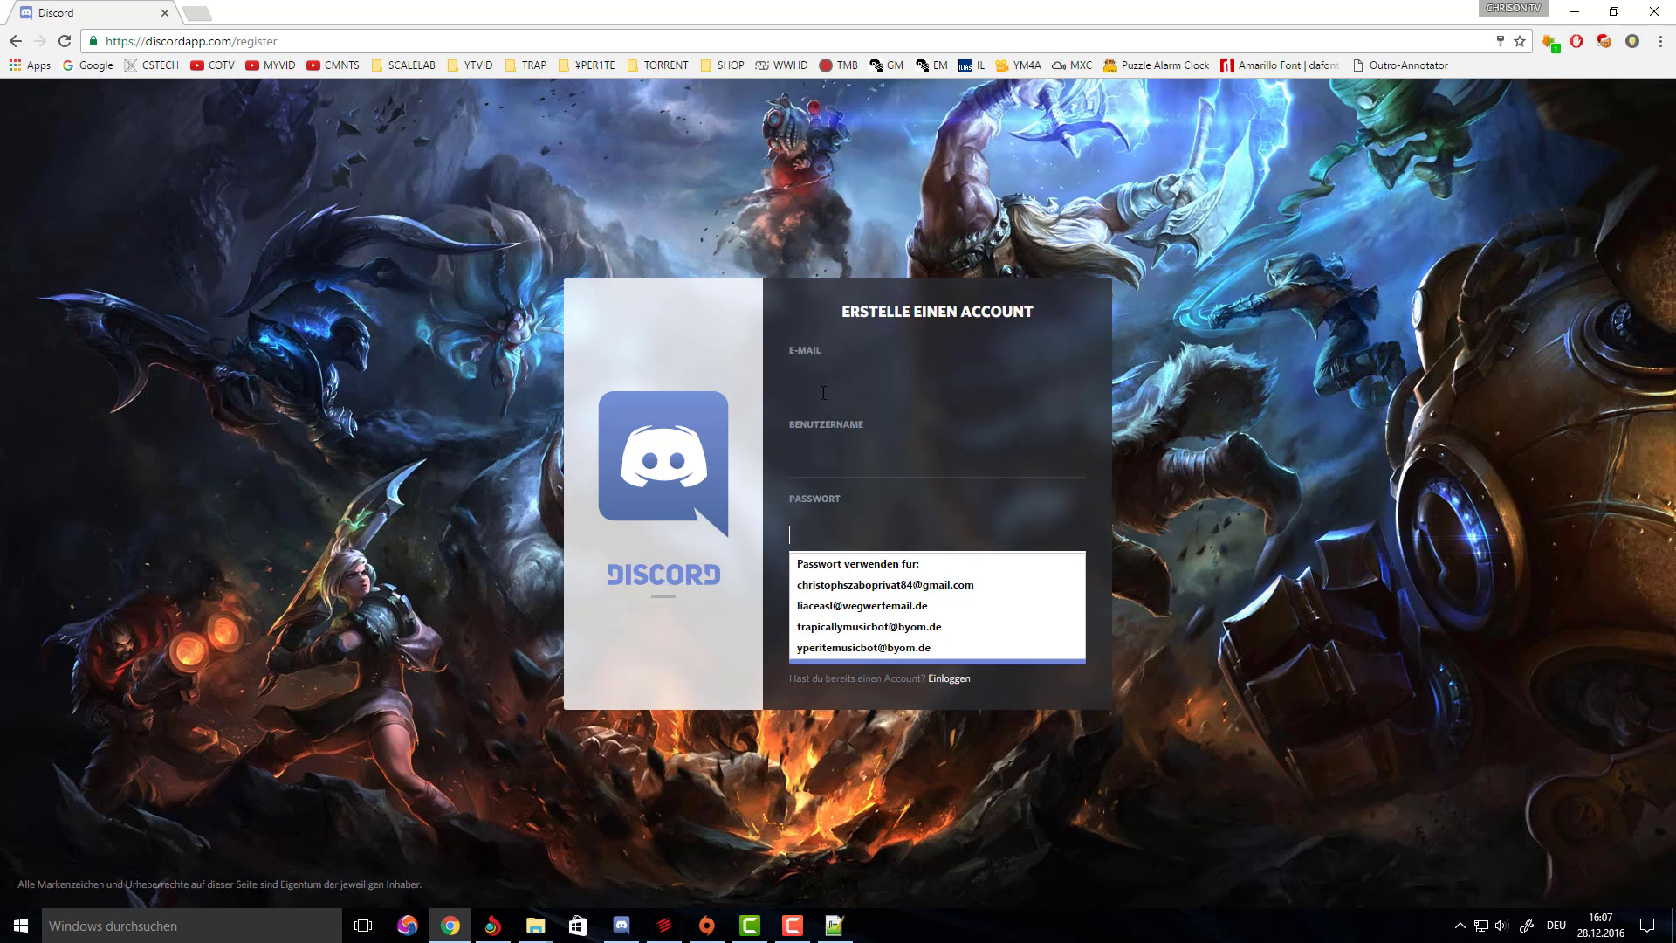
left_click(824, 390)
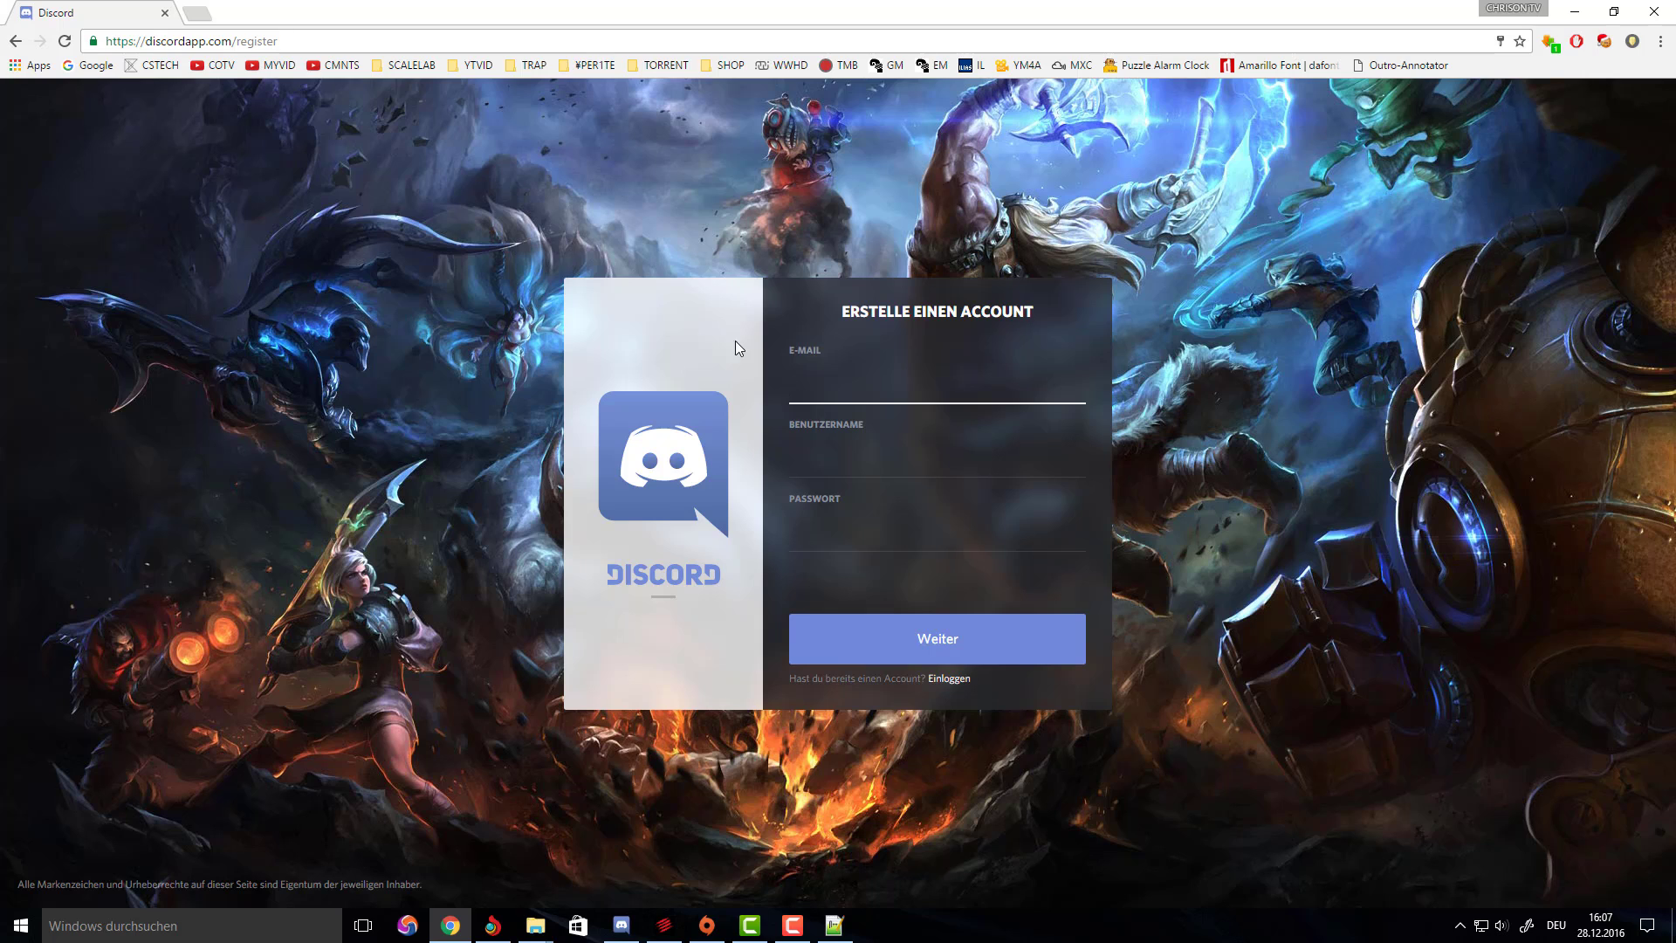
type("d")
In a new tab, create a byom.de throwaway inbox using a random inbox ID.
left_click(196, 13)
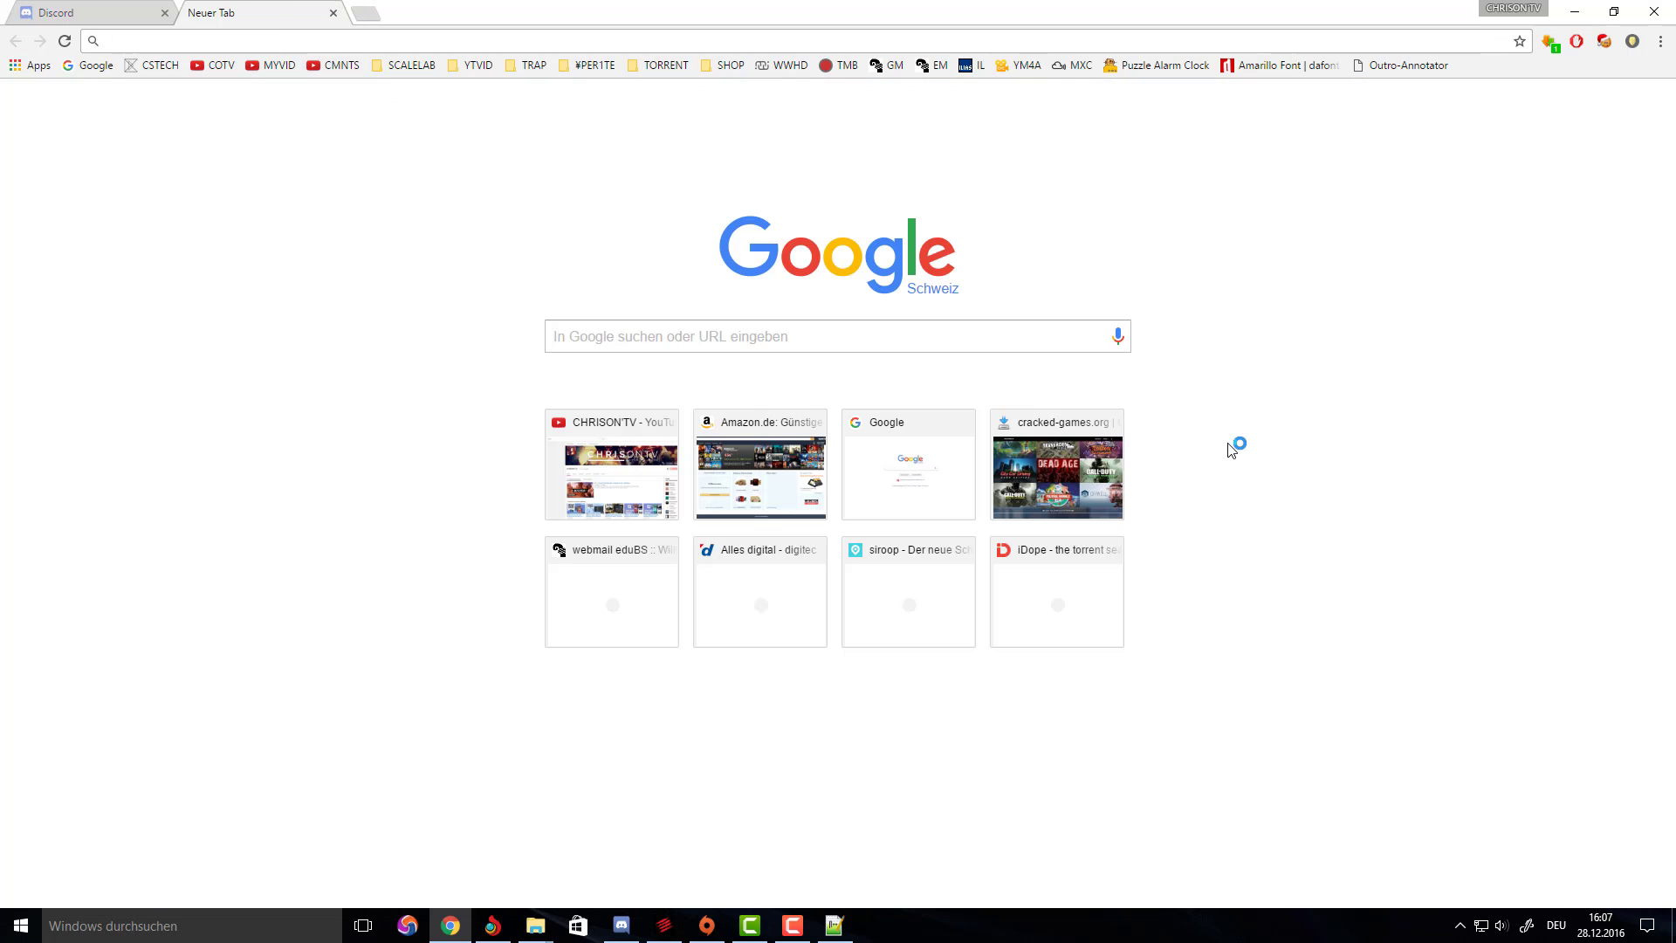
type("byom")
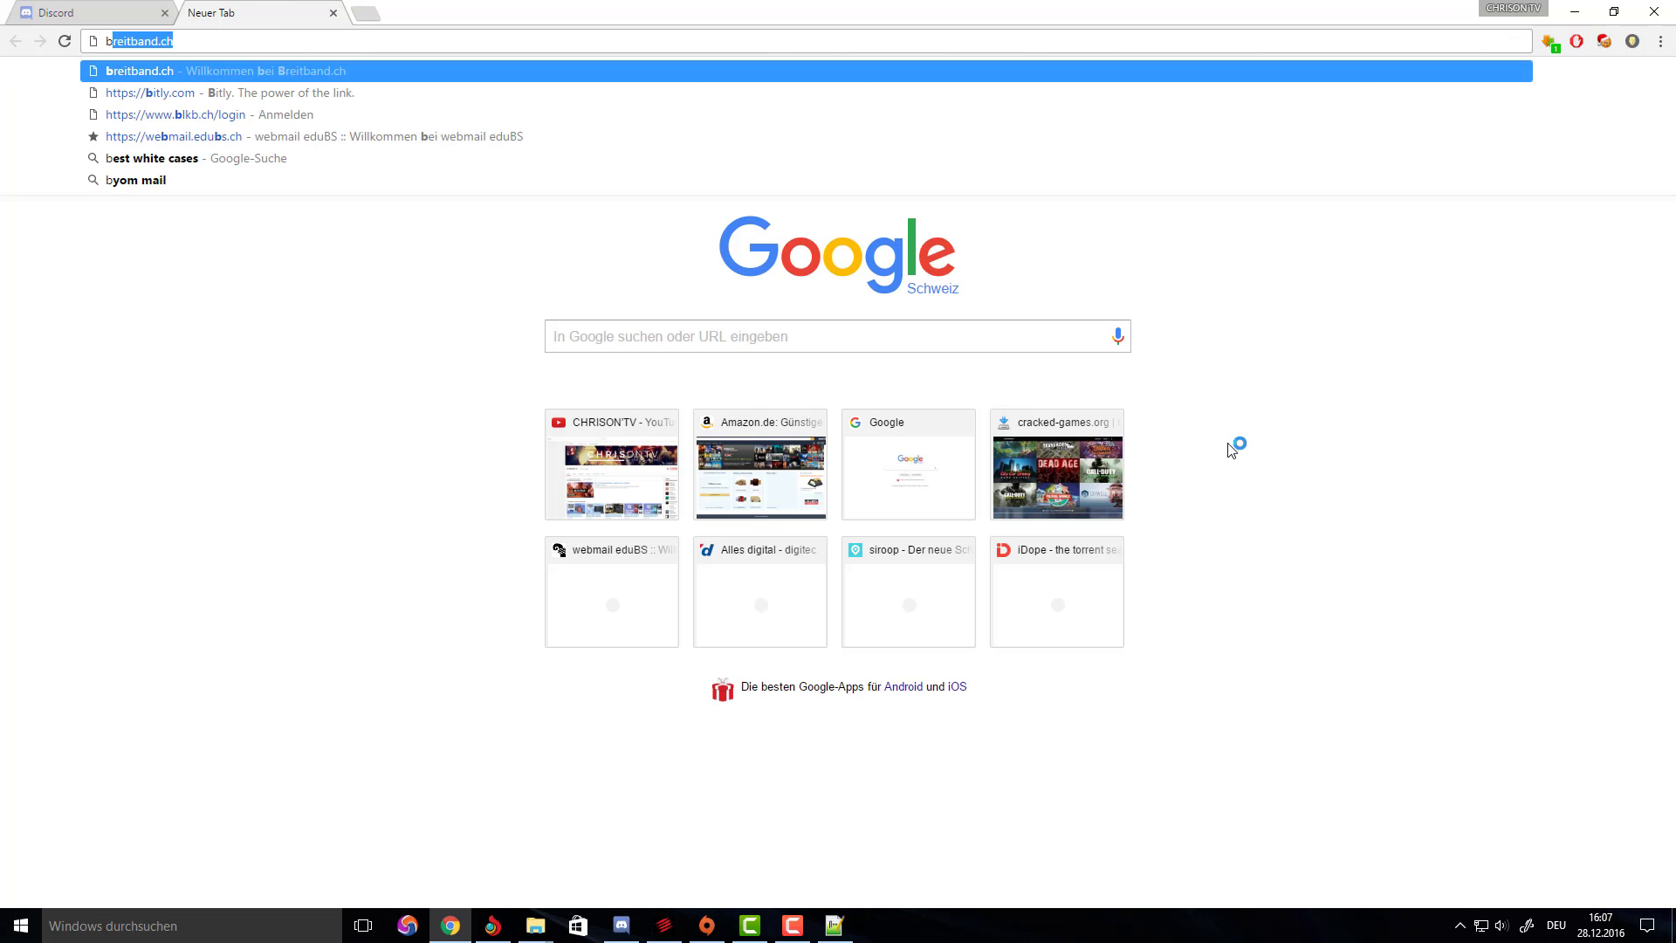
key("Down")
key("Down")
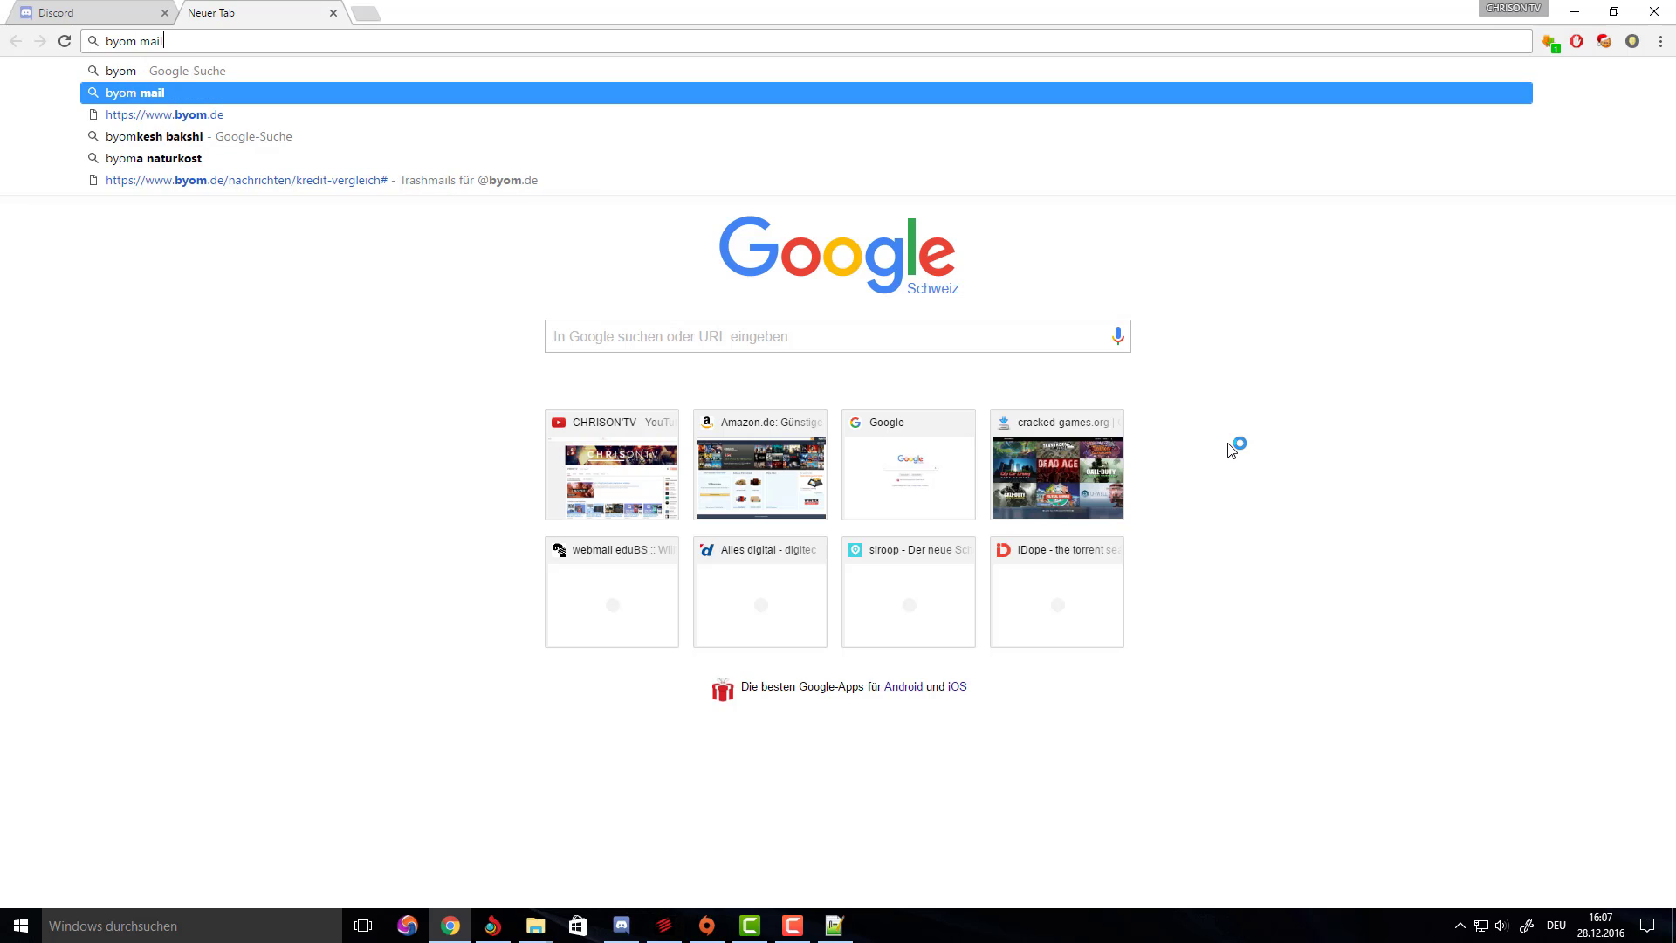
key("Return")
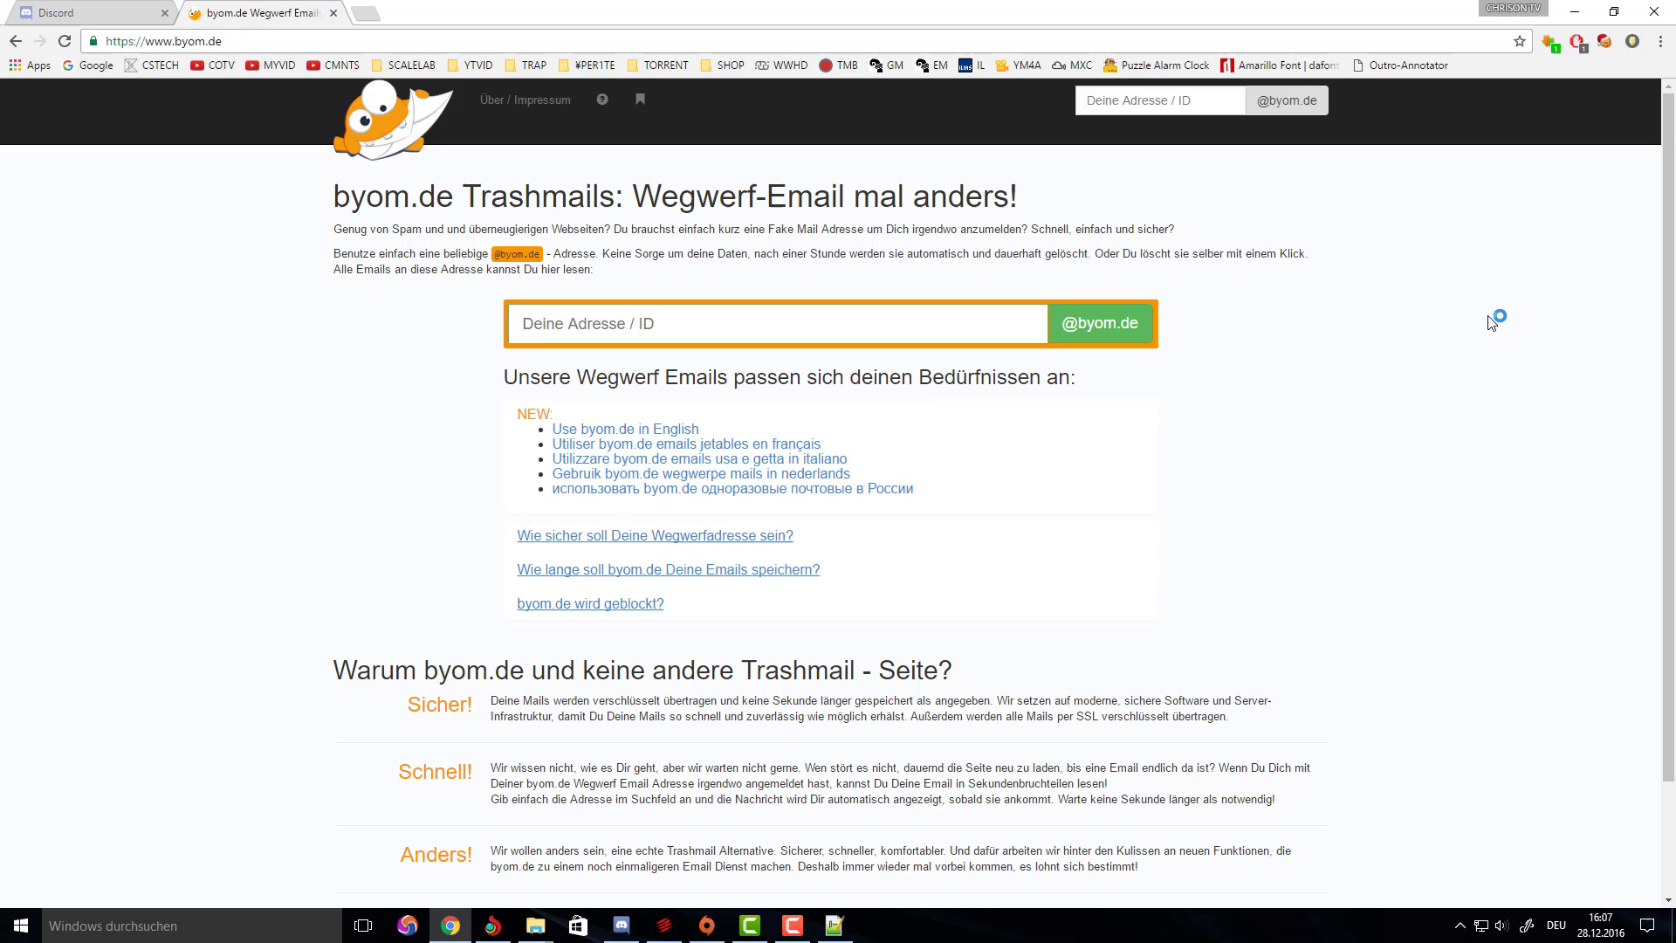
left_click(1111, 336)
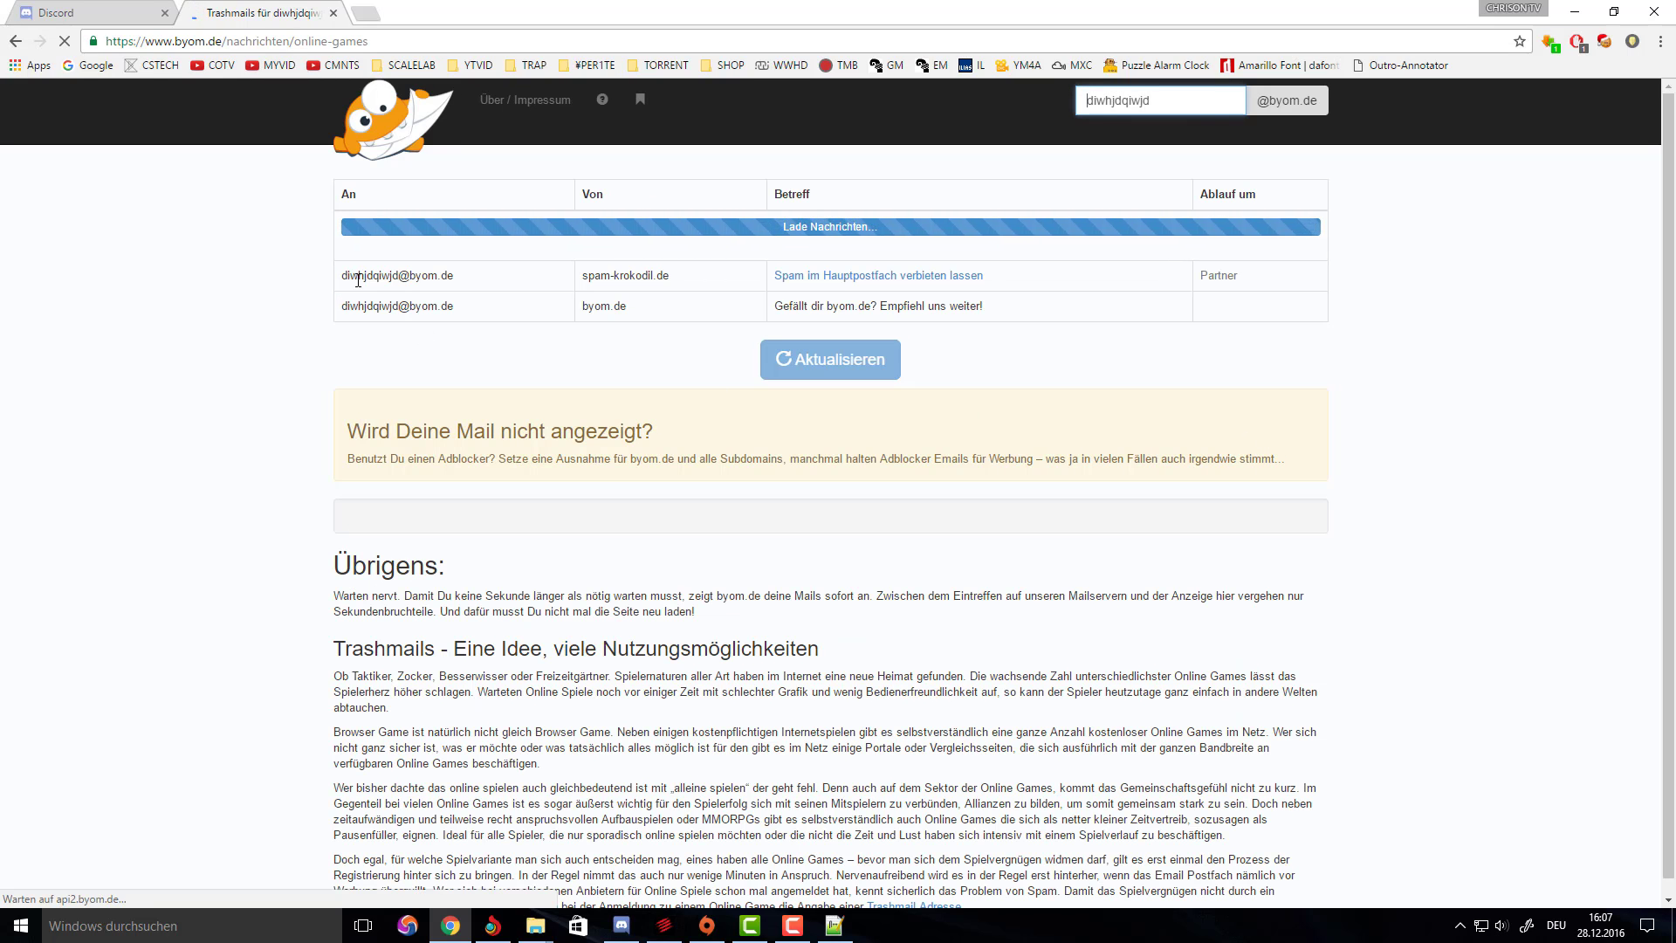
Copy the throwaway address and paste it into Discord's E-Mail field.
left_click_drag(487, 281, 344, 280)
key("ctrl+c")
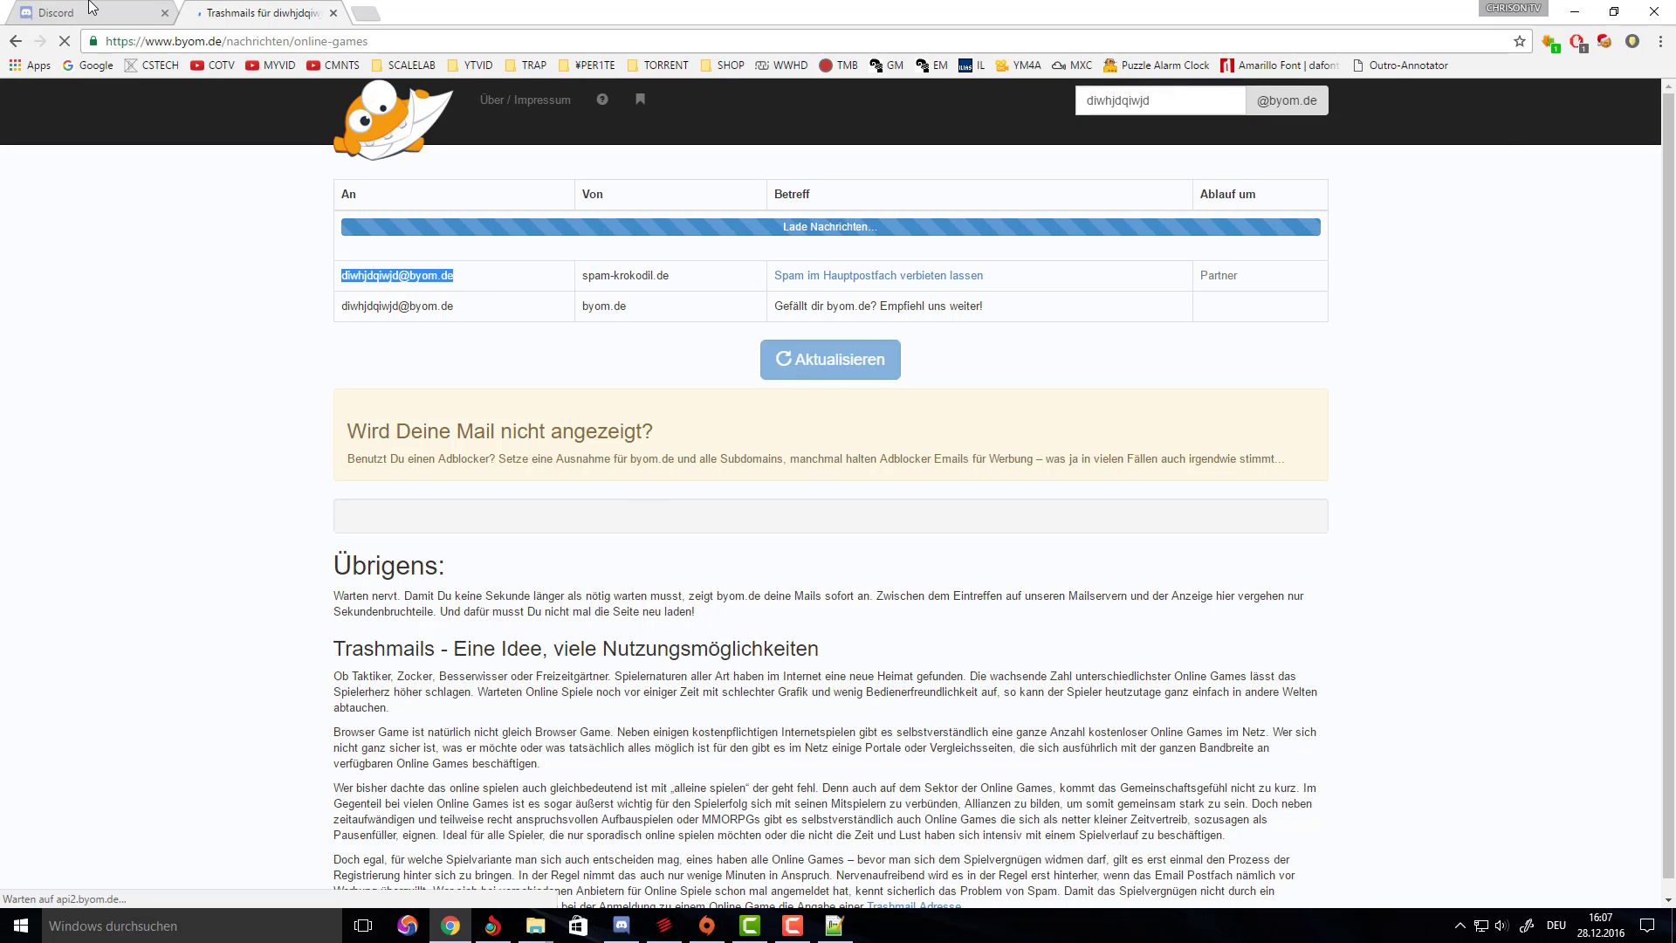
left_click(87, 11)
key("ctrl+v")
key("Tab")
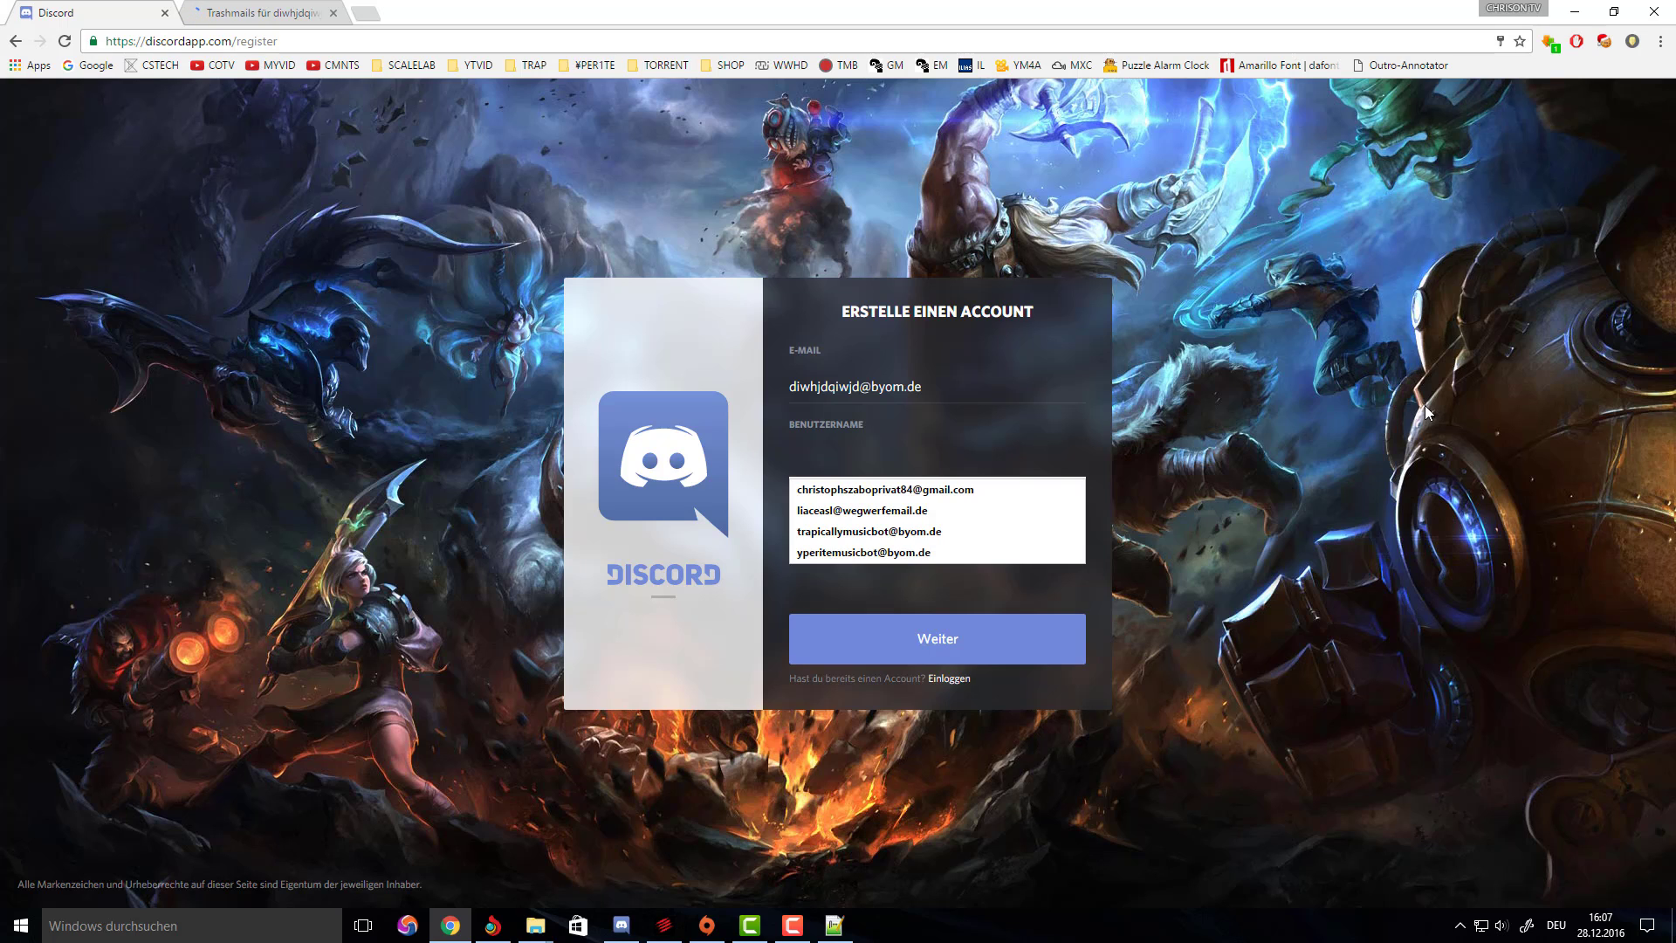
Enter the username testyoutubebot1 in the registration form.
key("Escape")
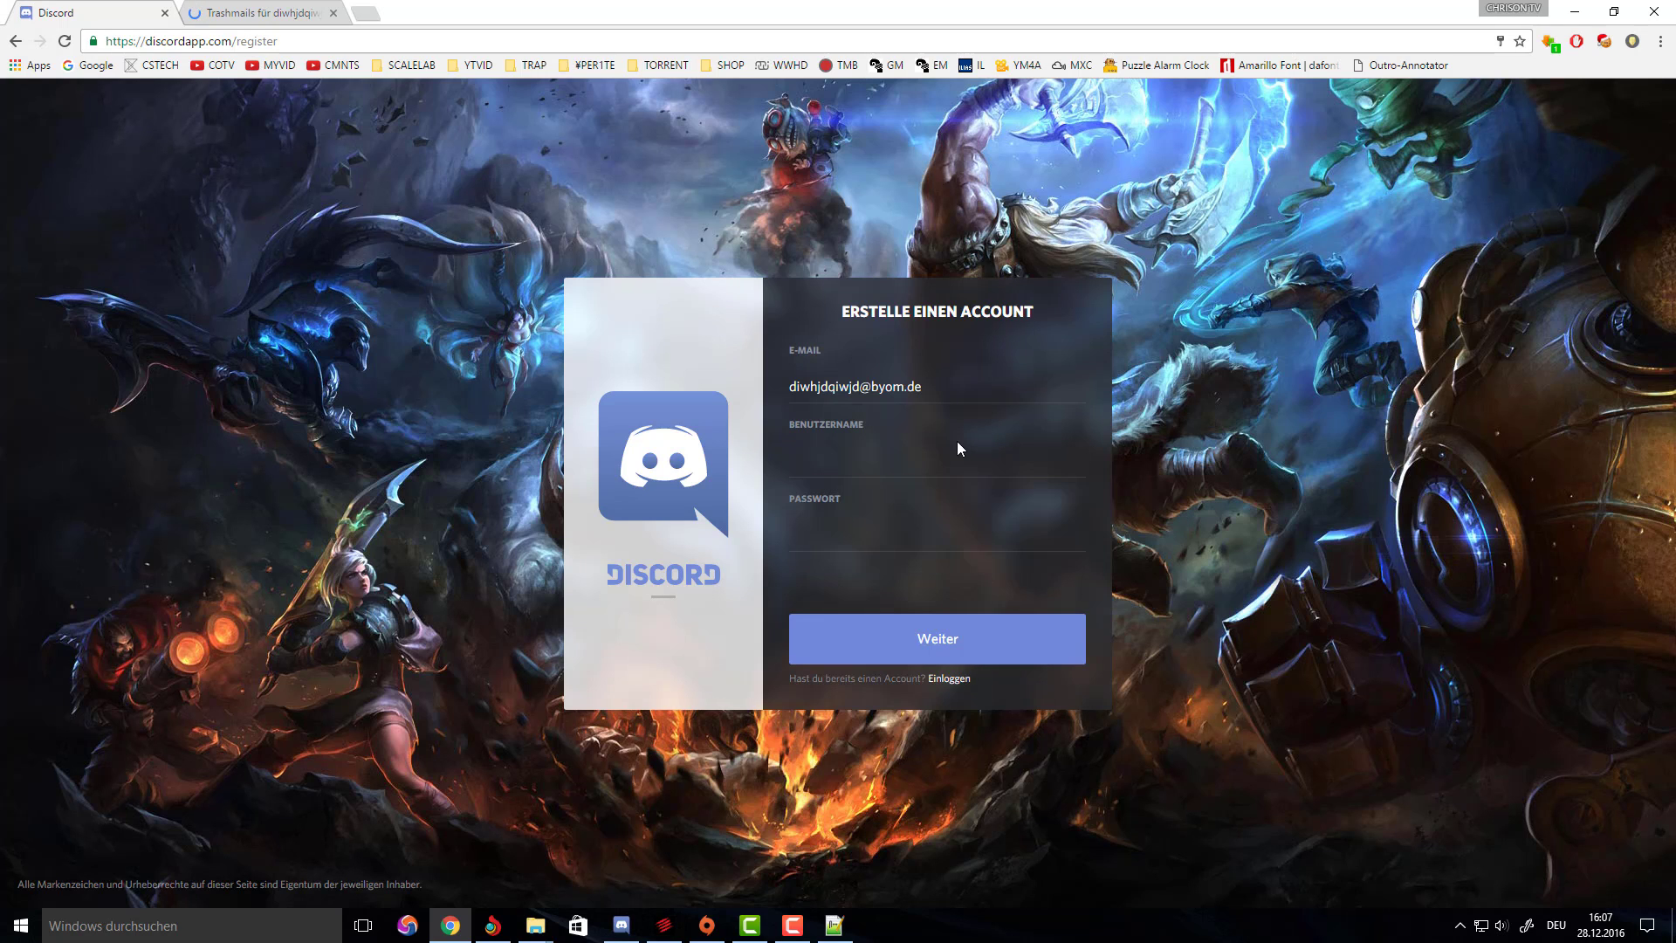
left_click(949, 455)
left_click(949, 456)
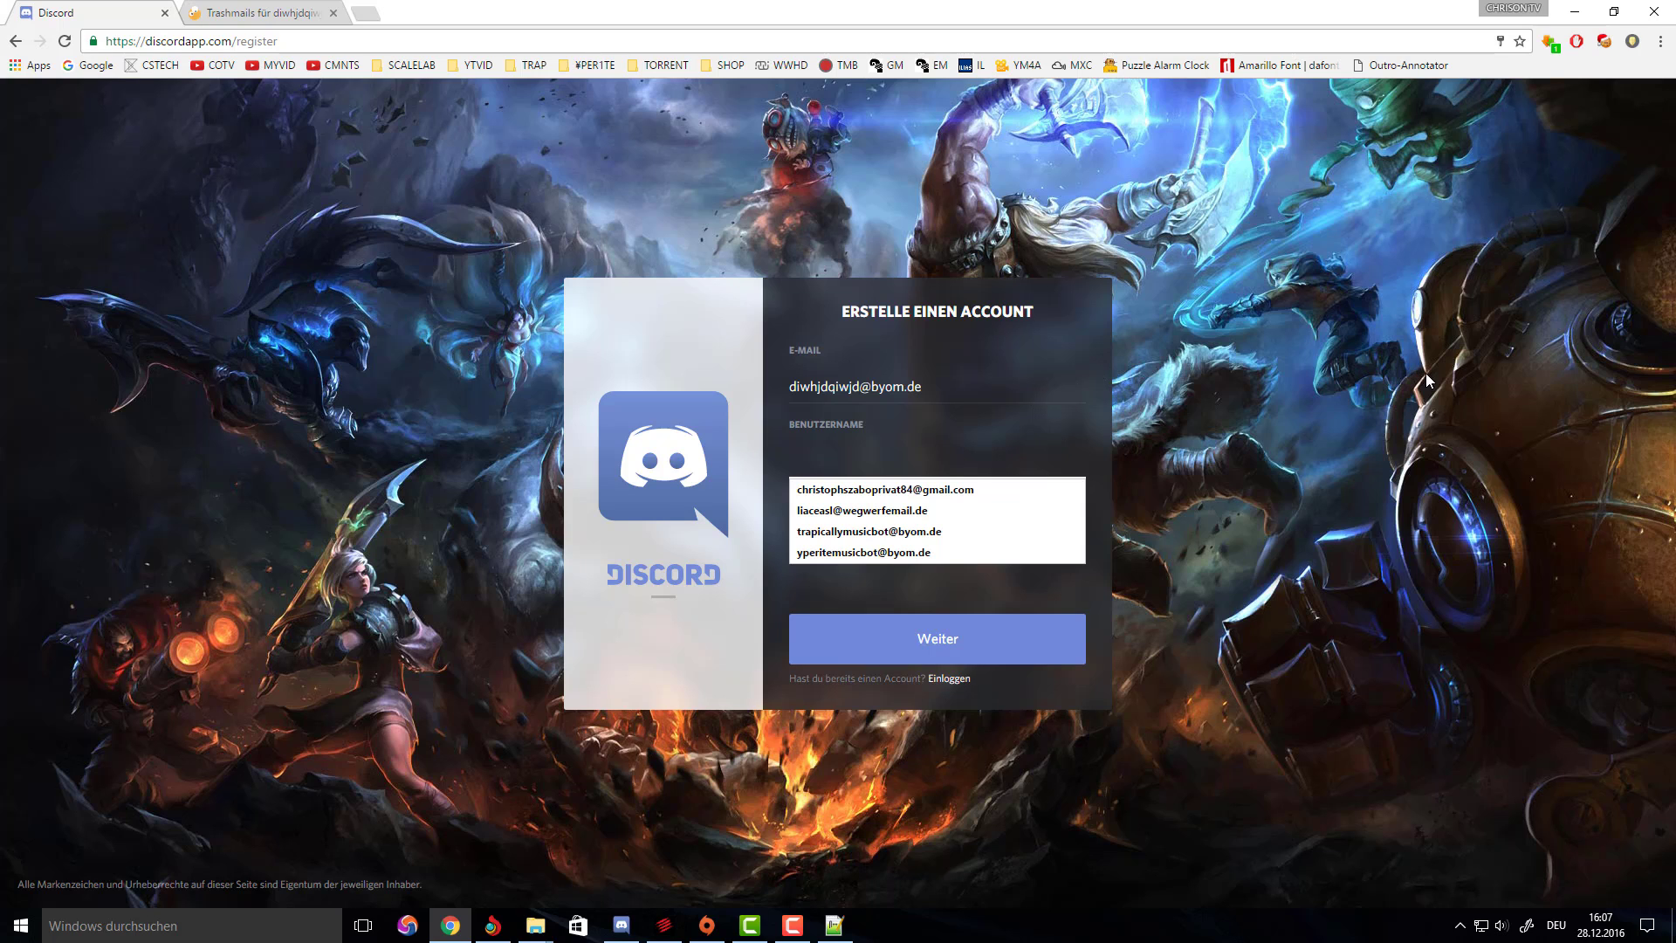
type("d")
key("BackSpace")
type("d")
key("BackSpace")
type("d")
key("BackSpace")
type("d")
key("BackSpace")
type("d")
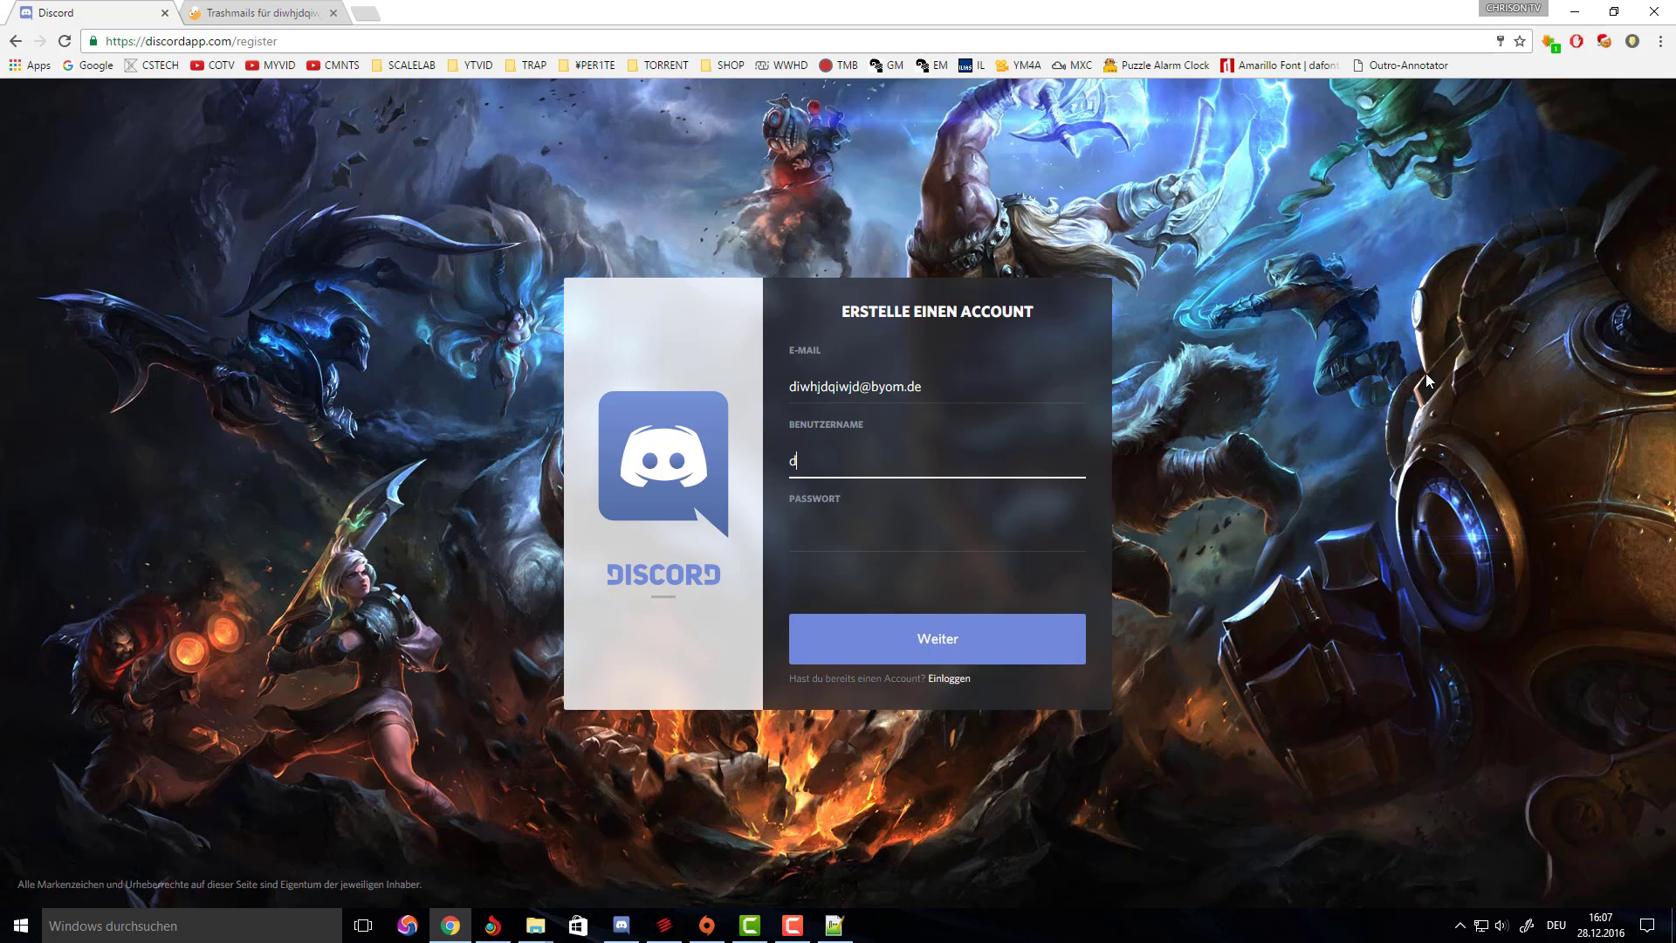
key("BackSpace")
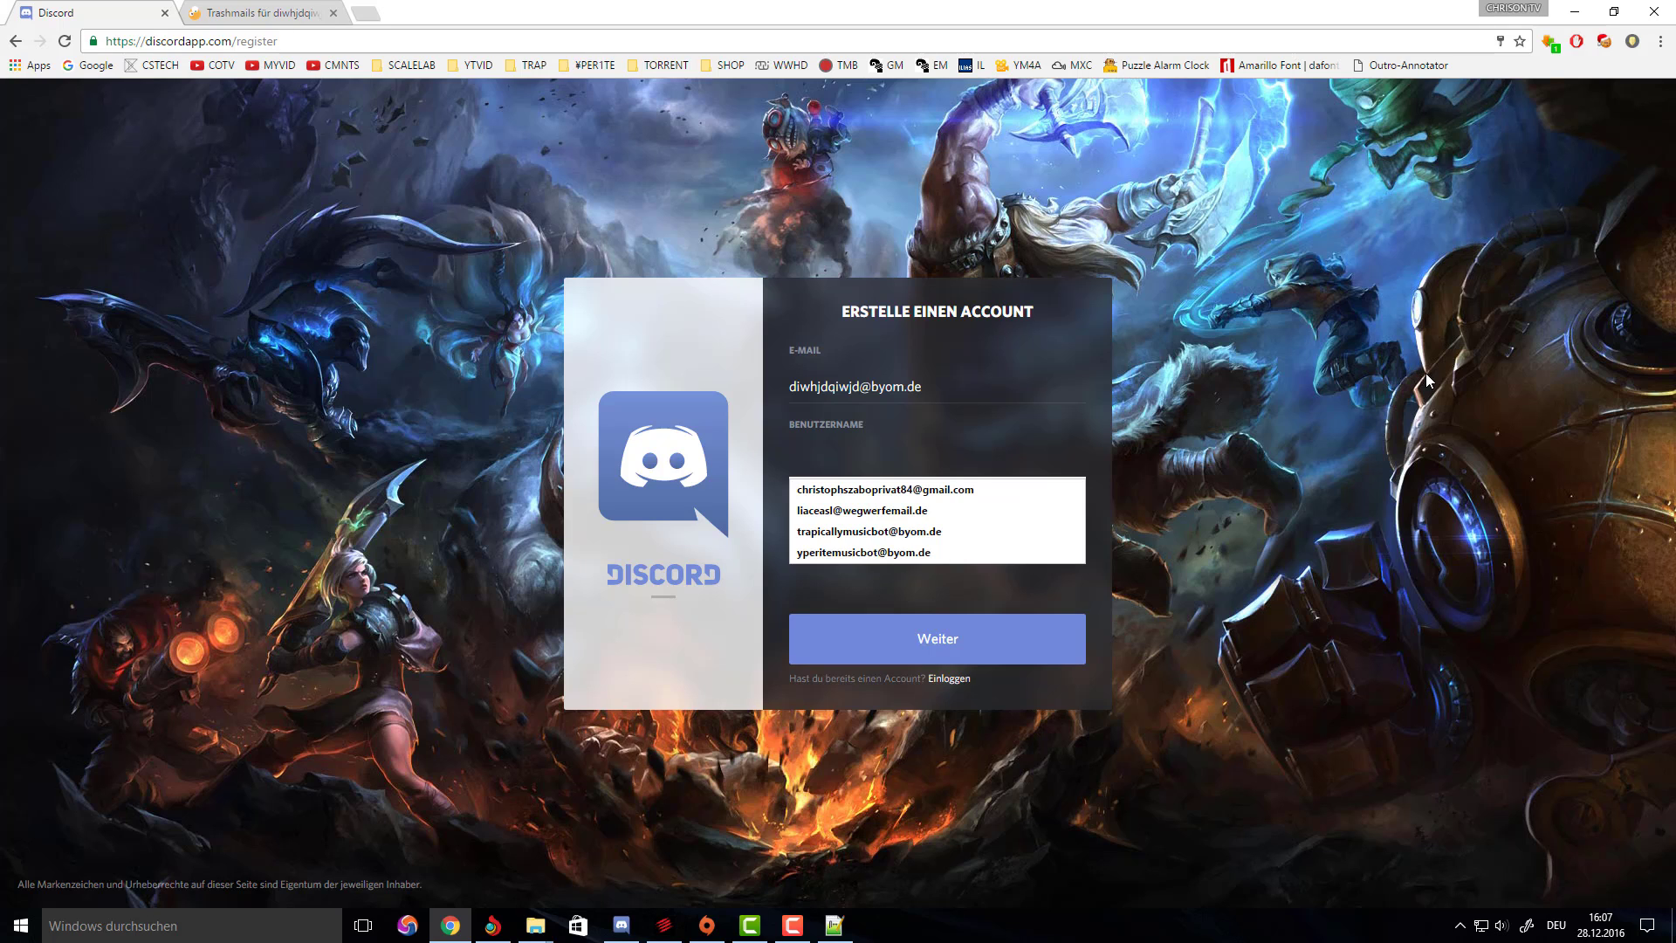
type("d")
key("BackSpace")
type("d")
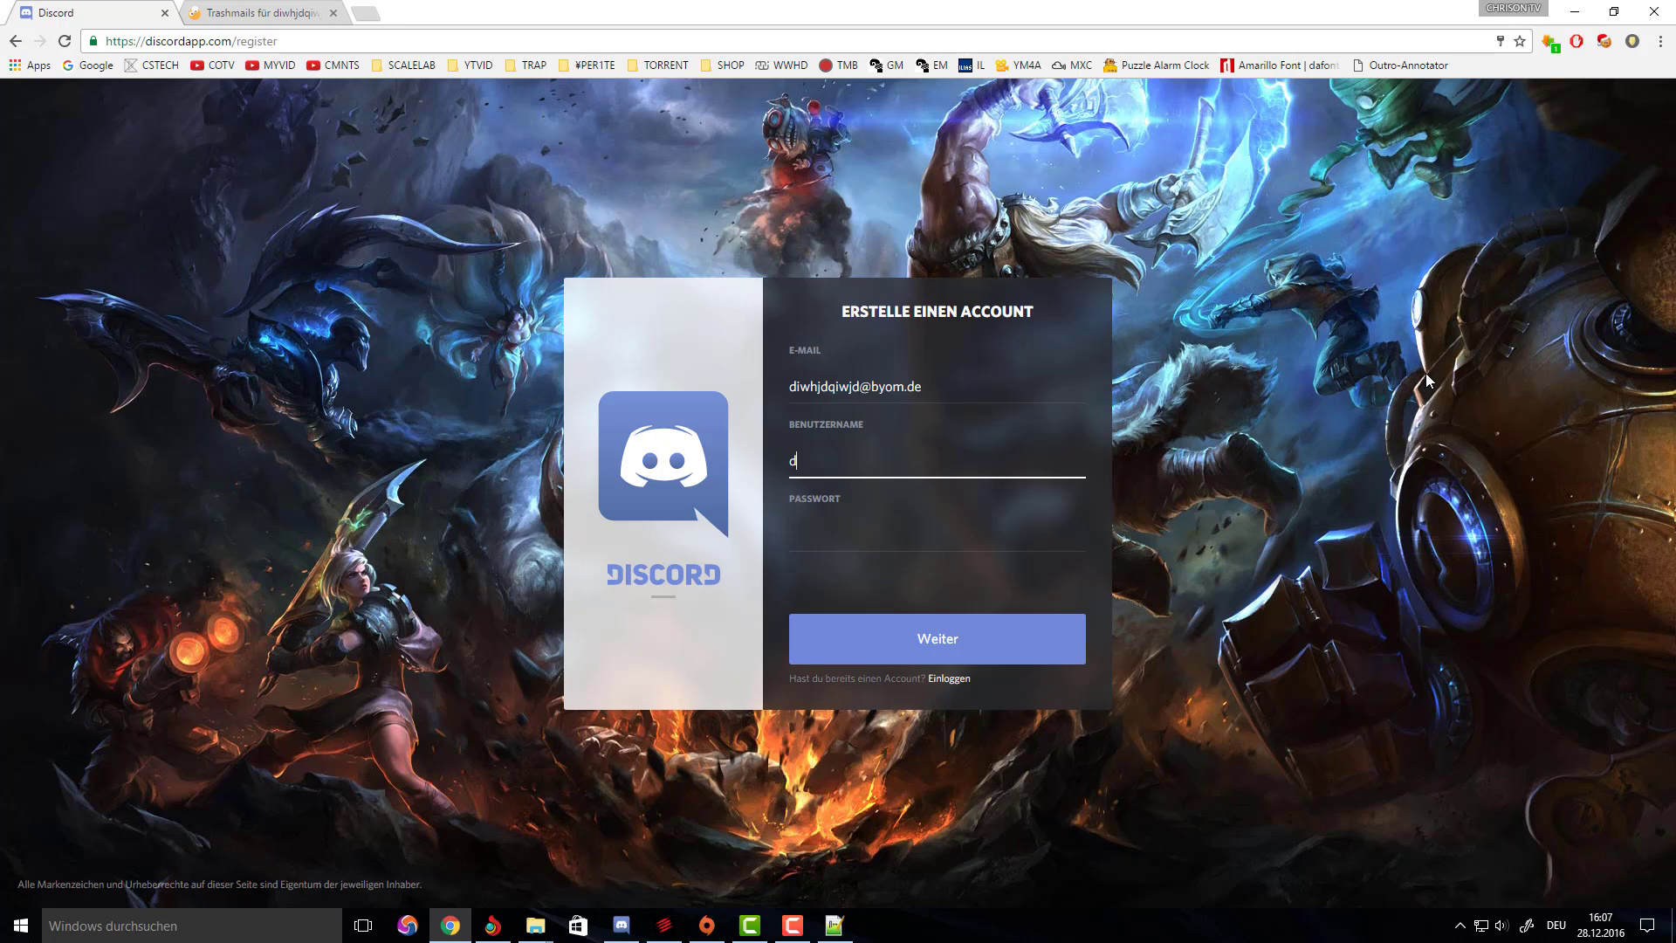
key("BackSpace")
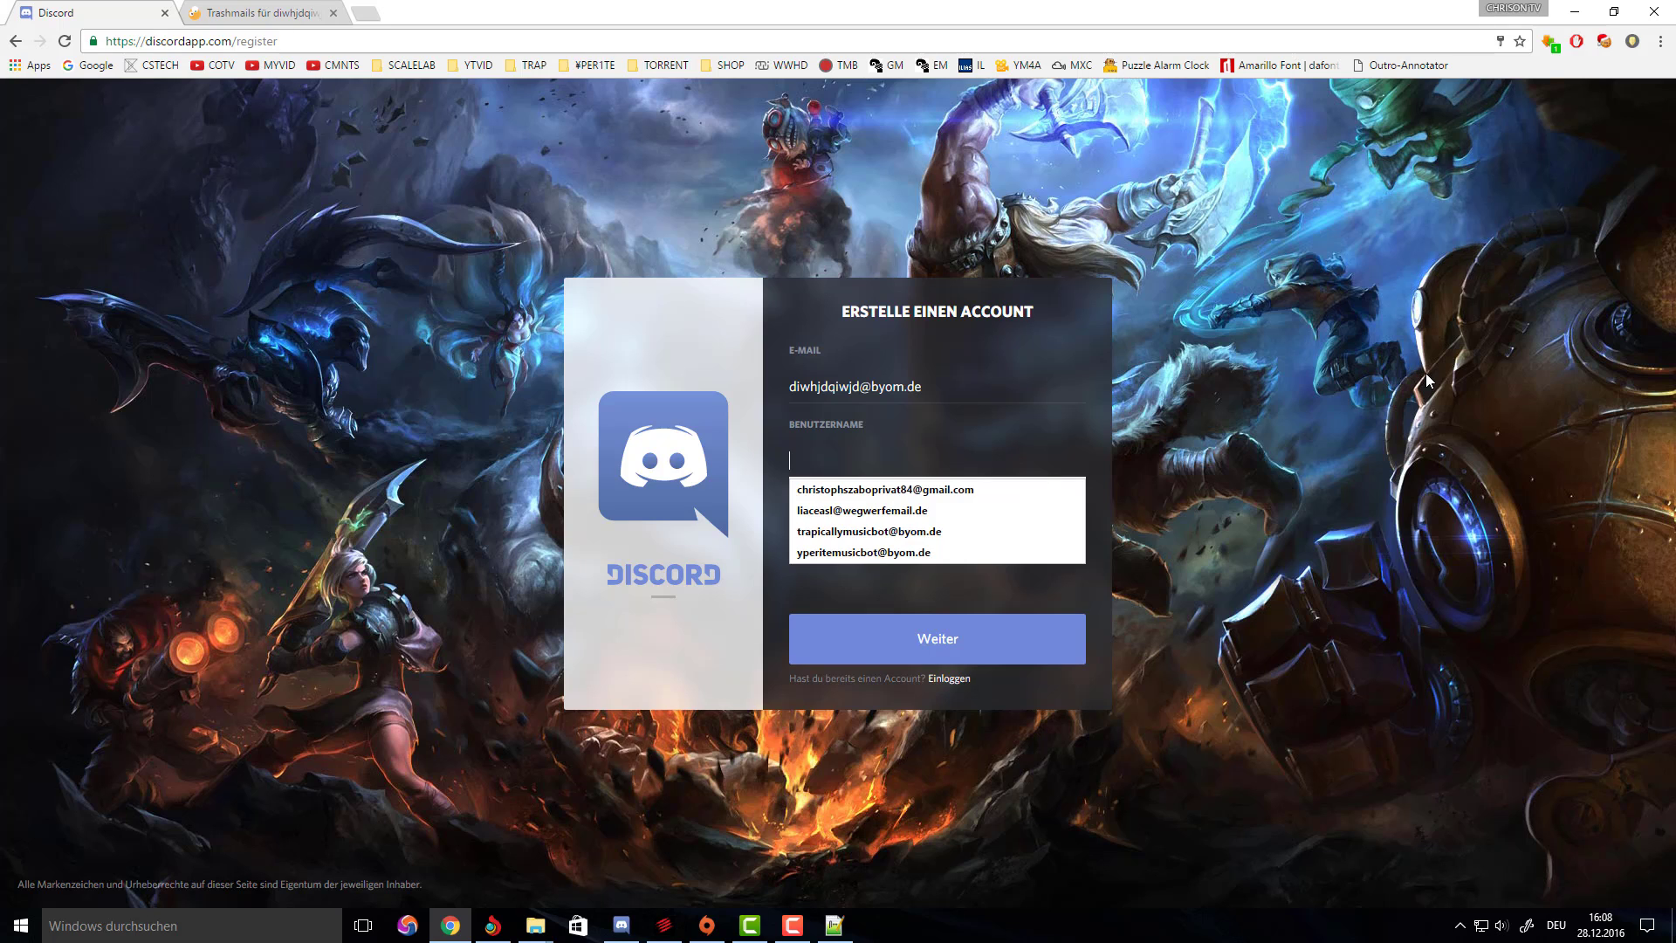
type("testyoutubebot1")
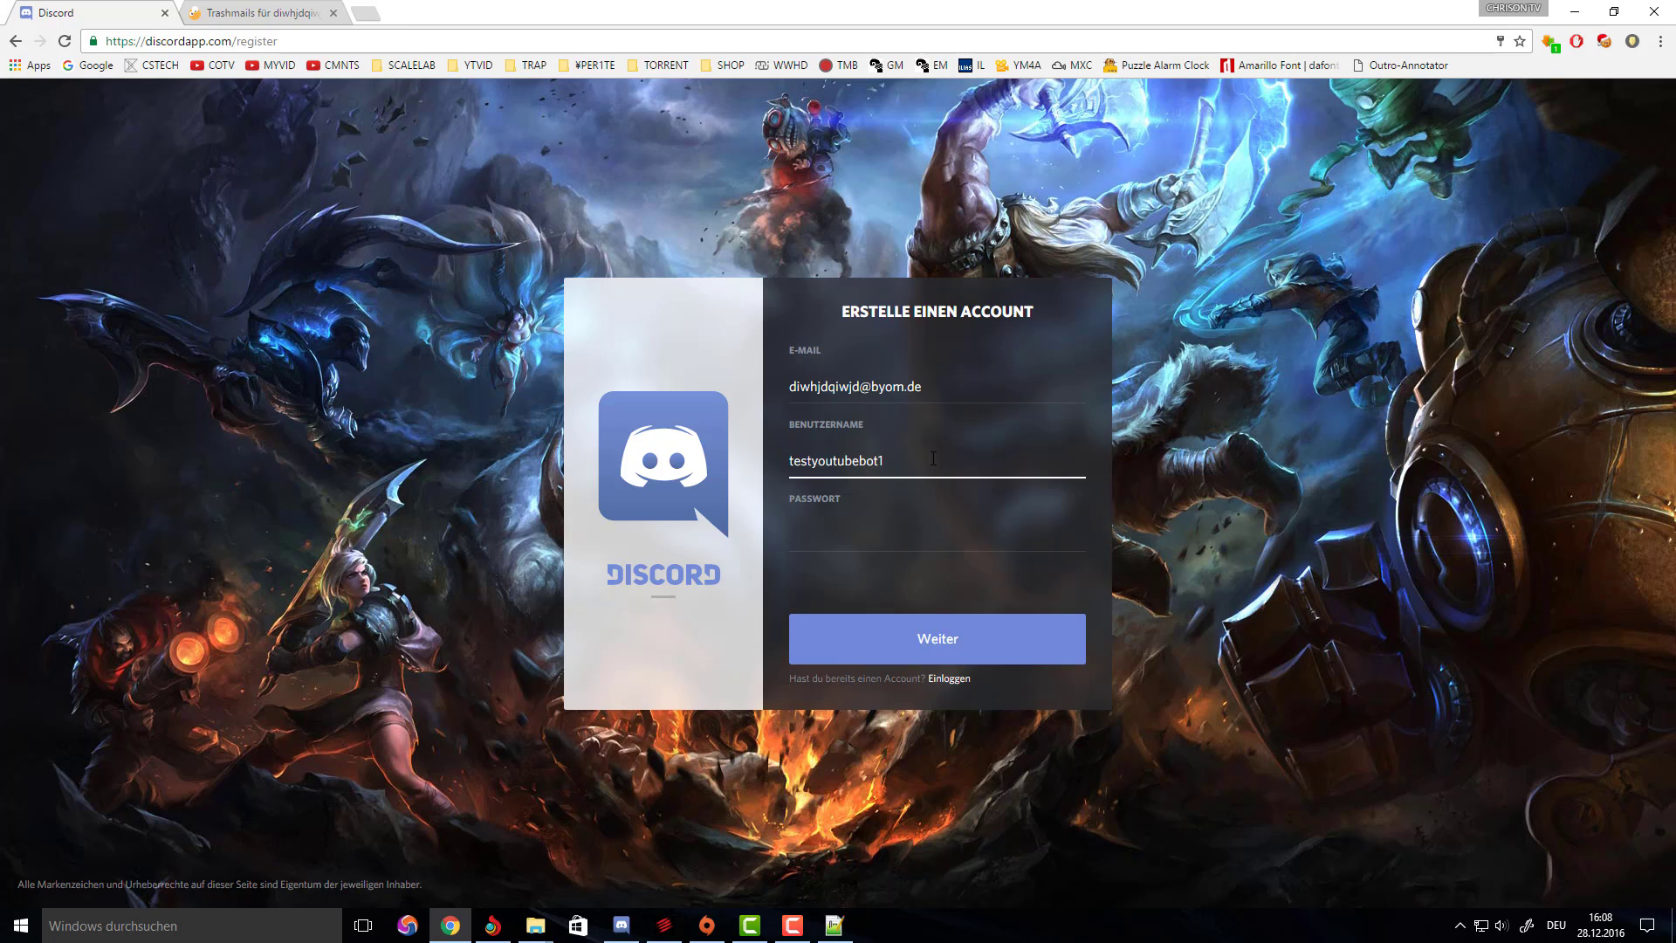
Enter the new account password in the Password field.
key("Tab")
type("••••••••")
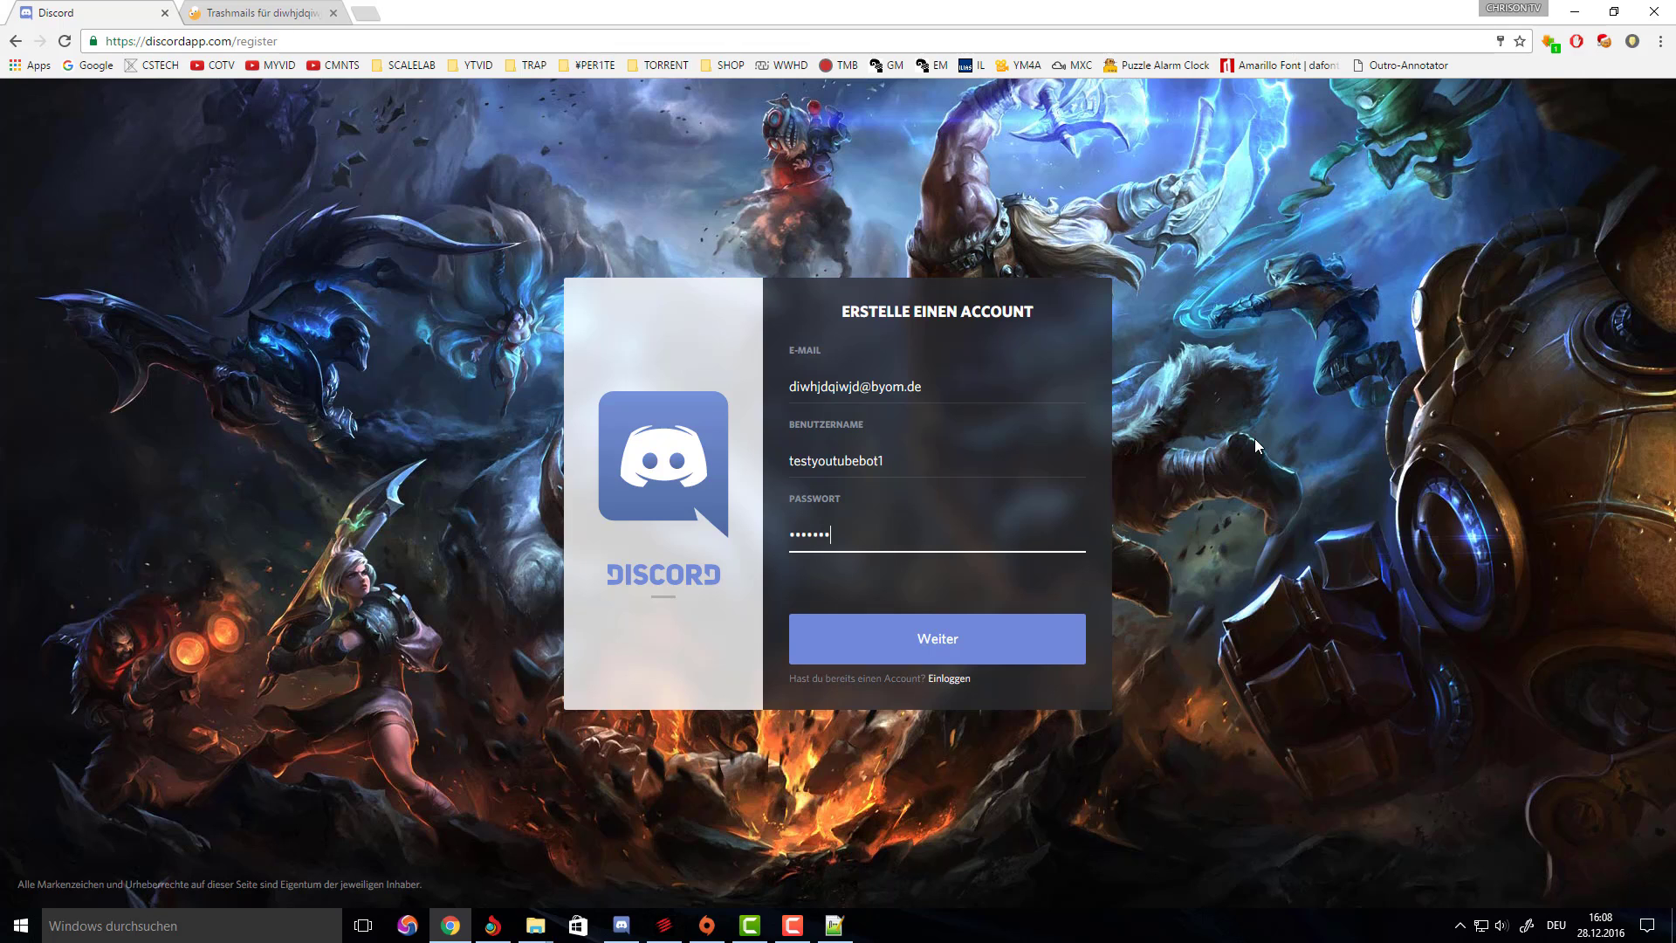
left_click(940, 463)
key("ctrl+a")
left_click(1144, 723)
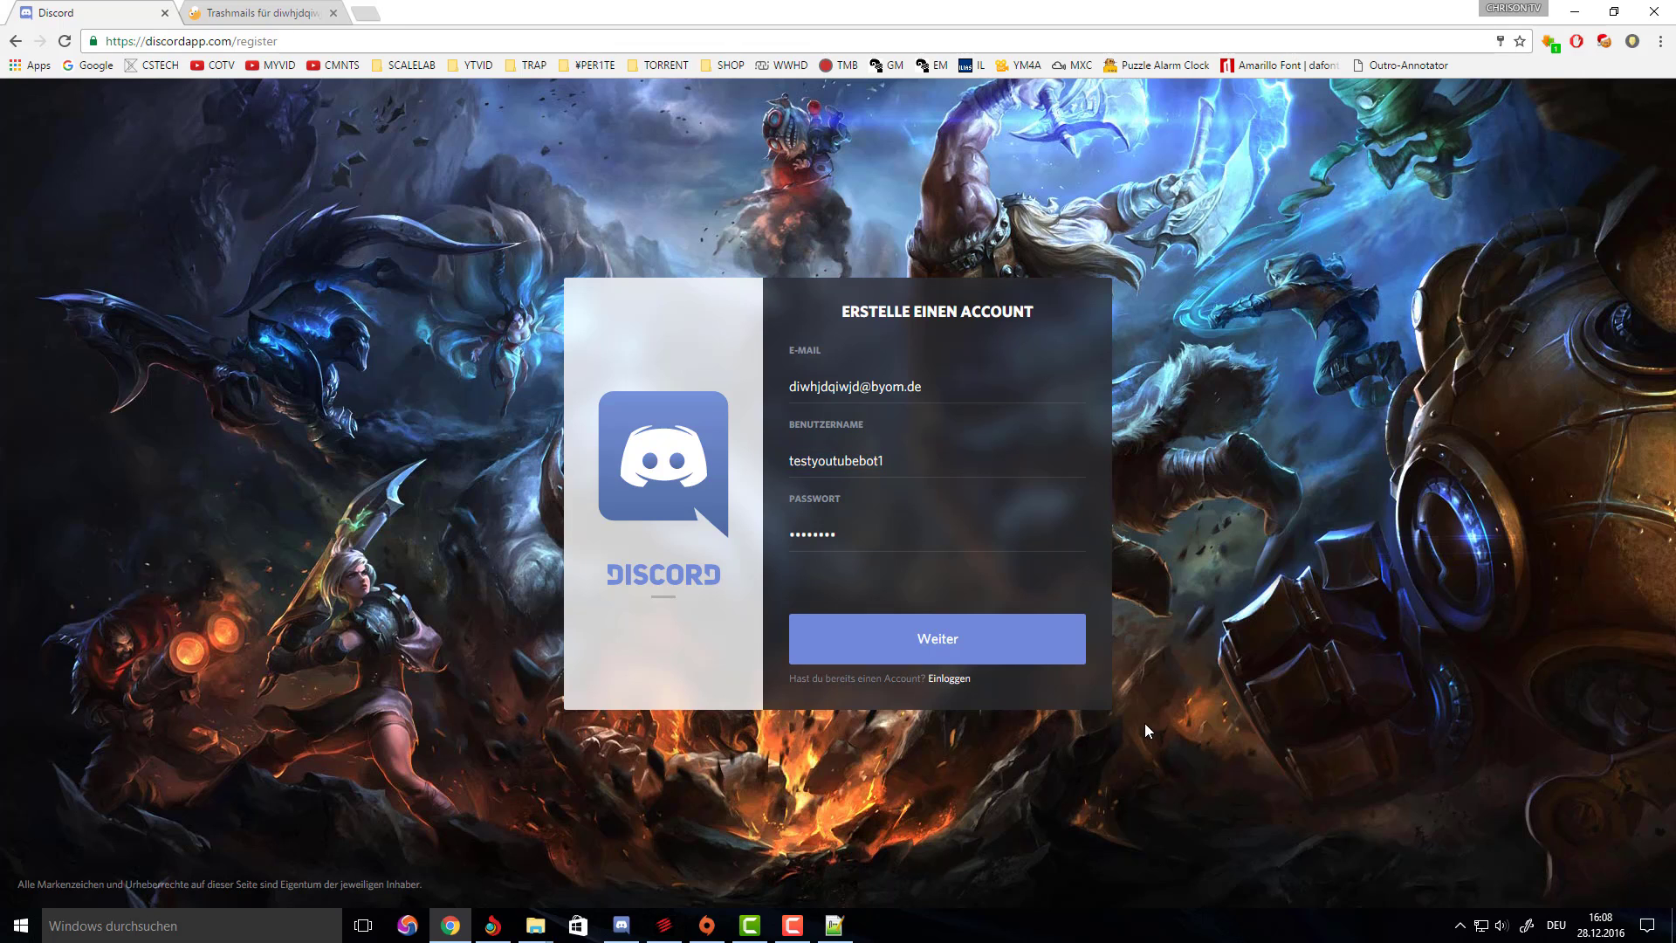
Replace the Email value on line 21 of options.ini with the throwaway address.
left_click(939, 388)
key("ctrl+a")
key("ctrl+c")
left_click(835, 925)
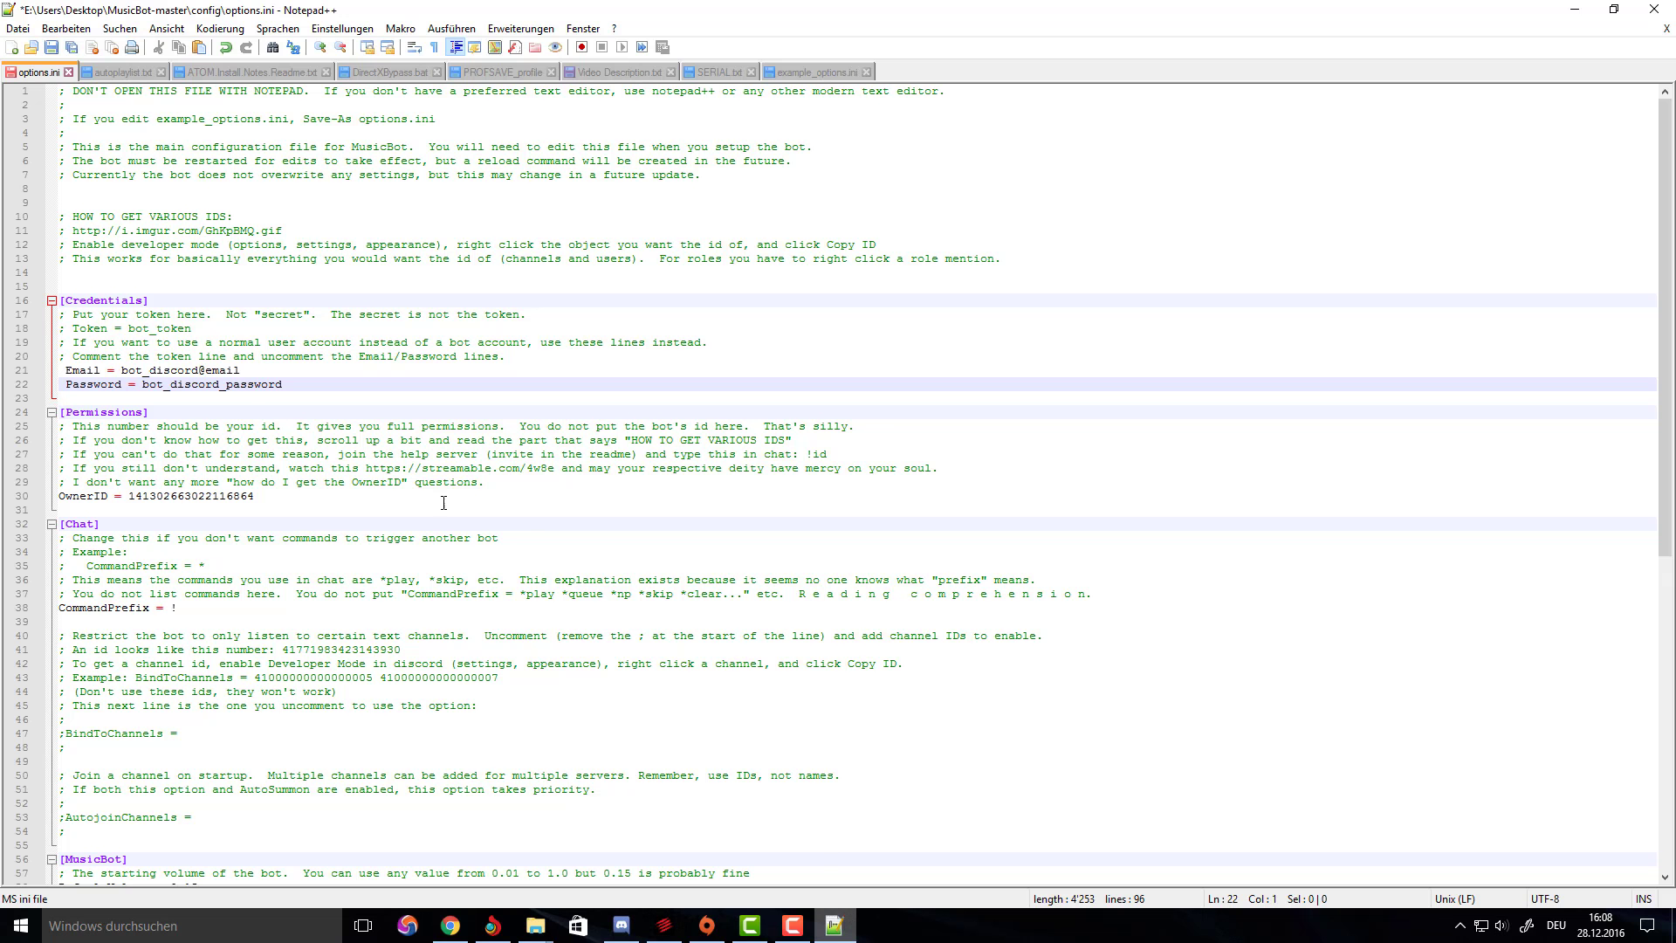
left_click_drag(255, 371, 125, 372)
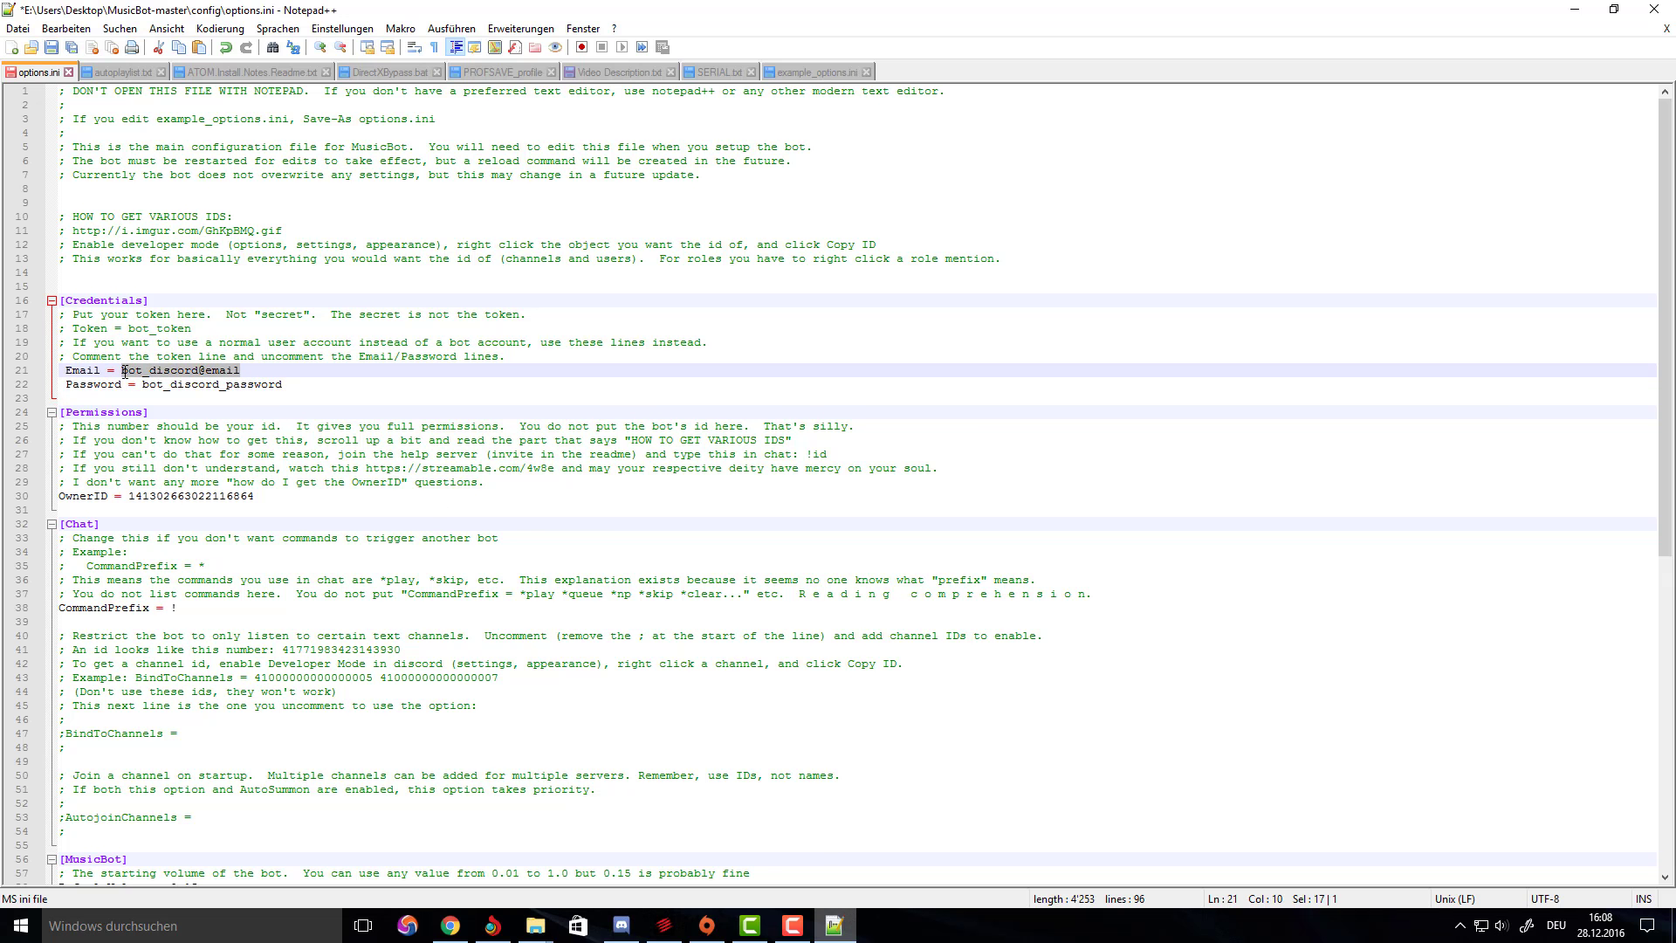
key("ctrl+v")
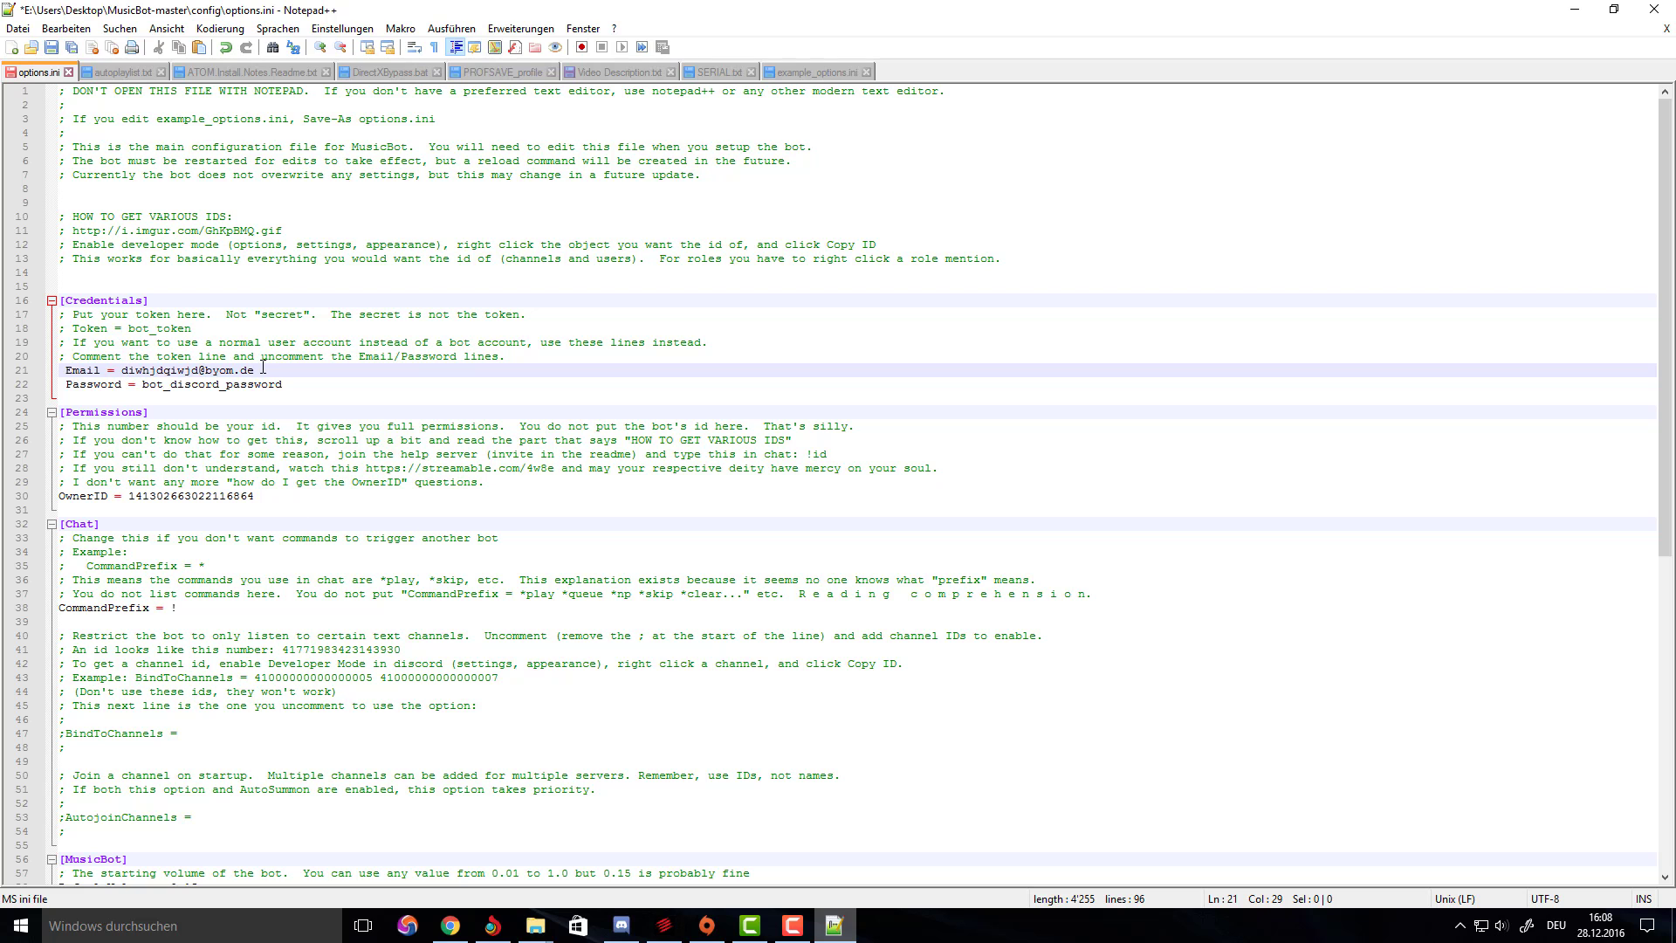
Replace the Password placeholder on line 22 with the new password and save options.ini.
left_click(450, 925)
key("alt+Tab")
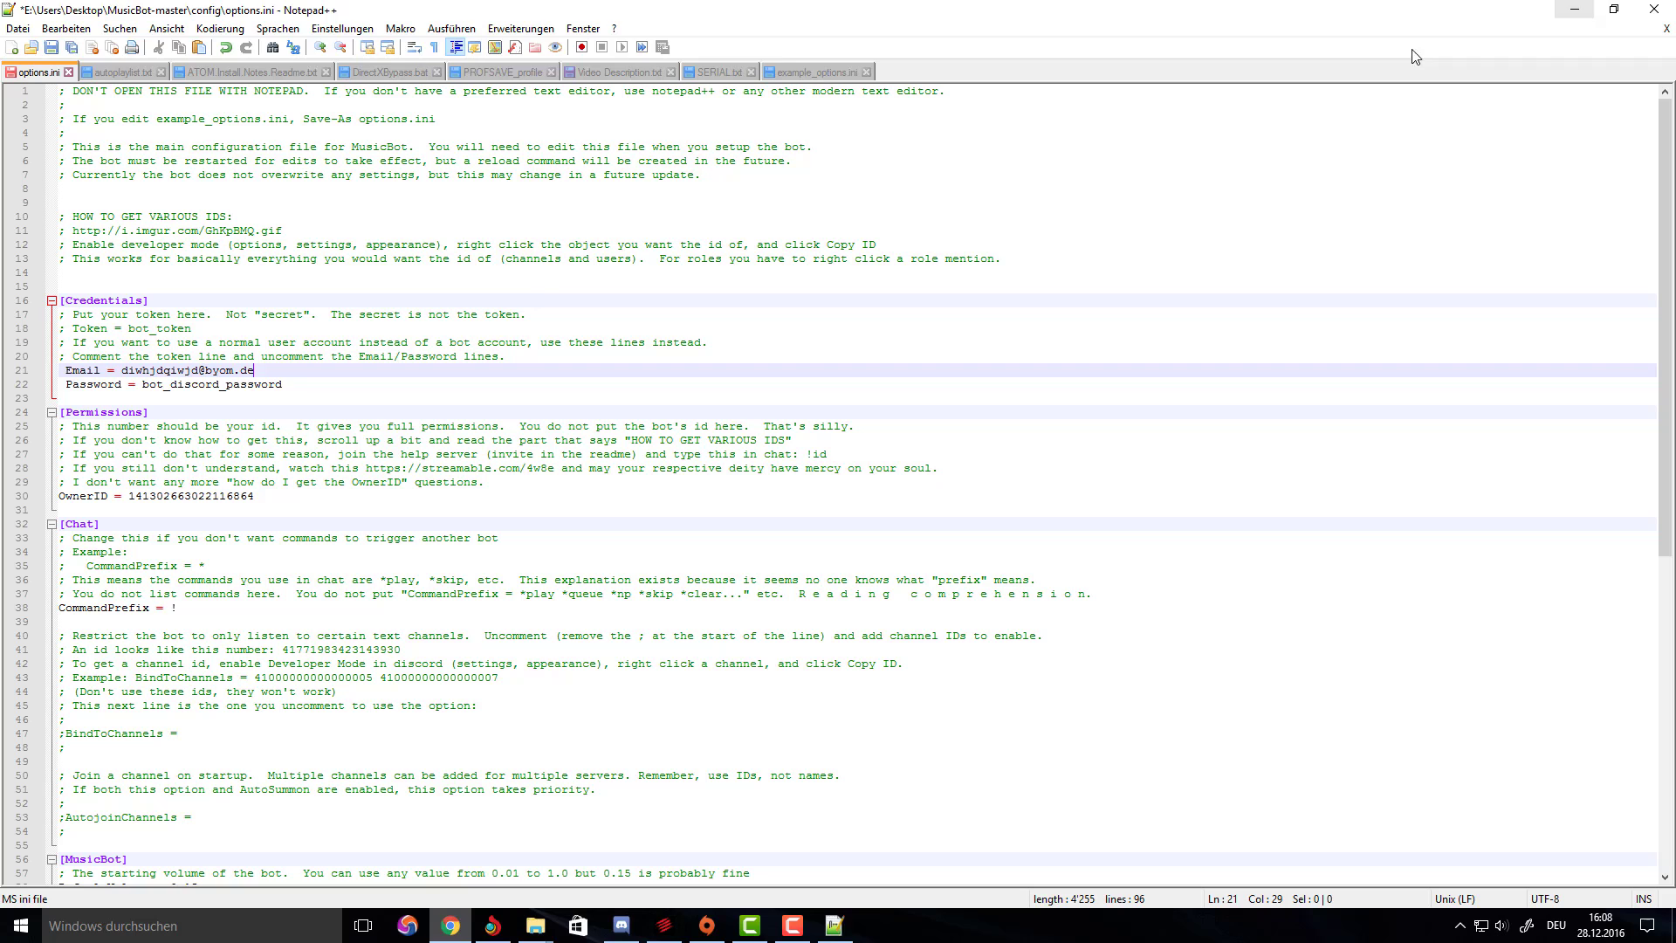
left_click_drag(285, 384, 162, 389)
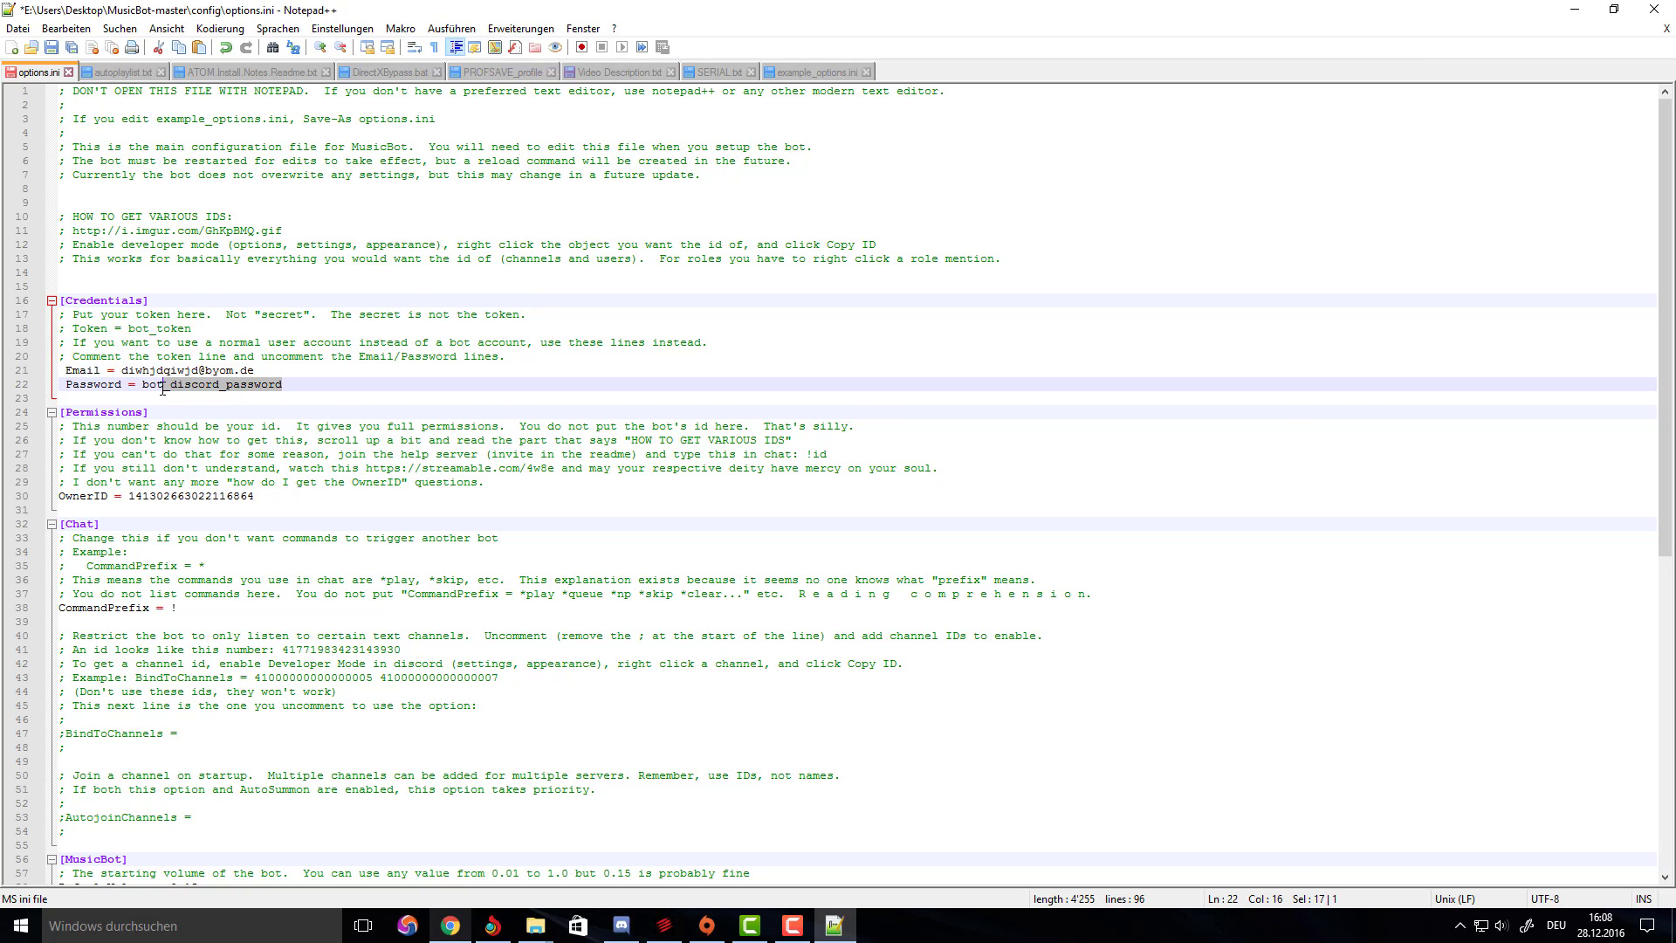
type("12345")
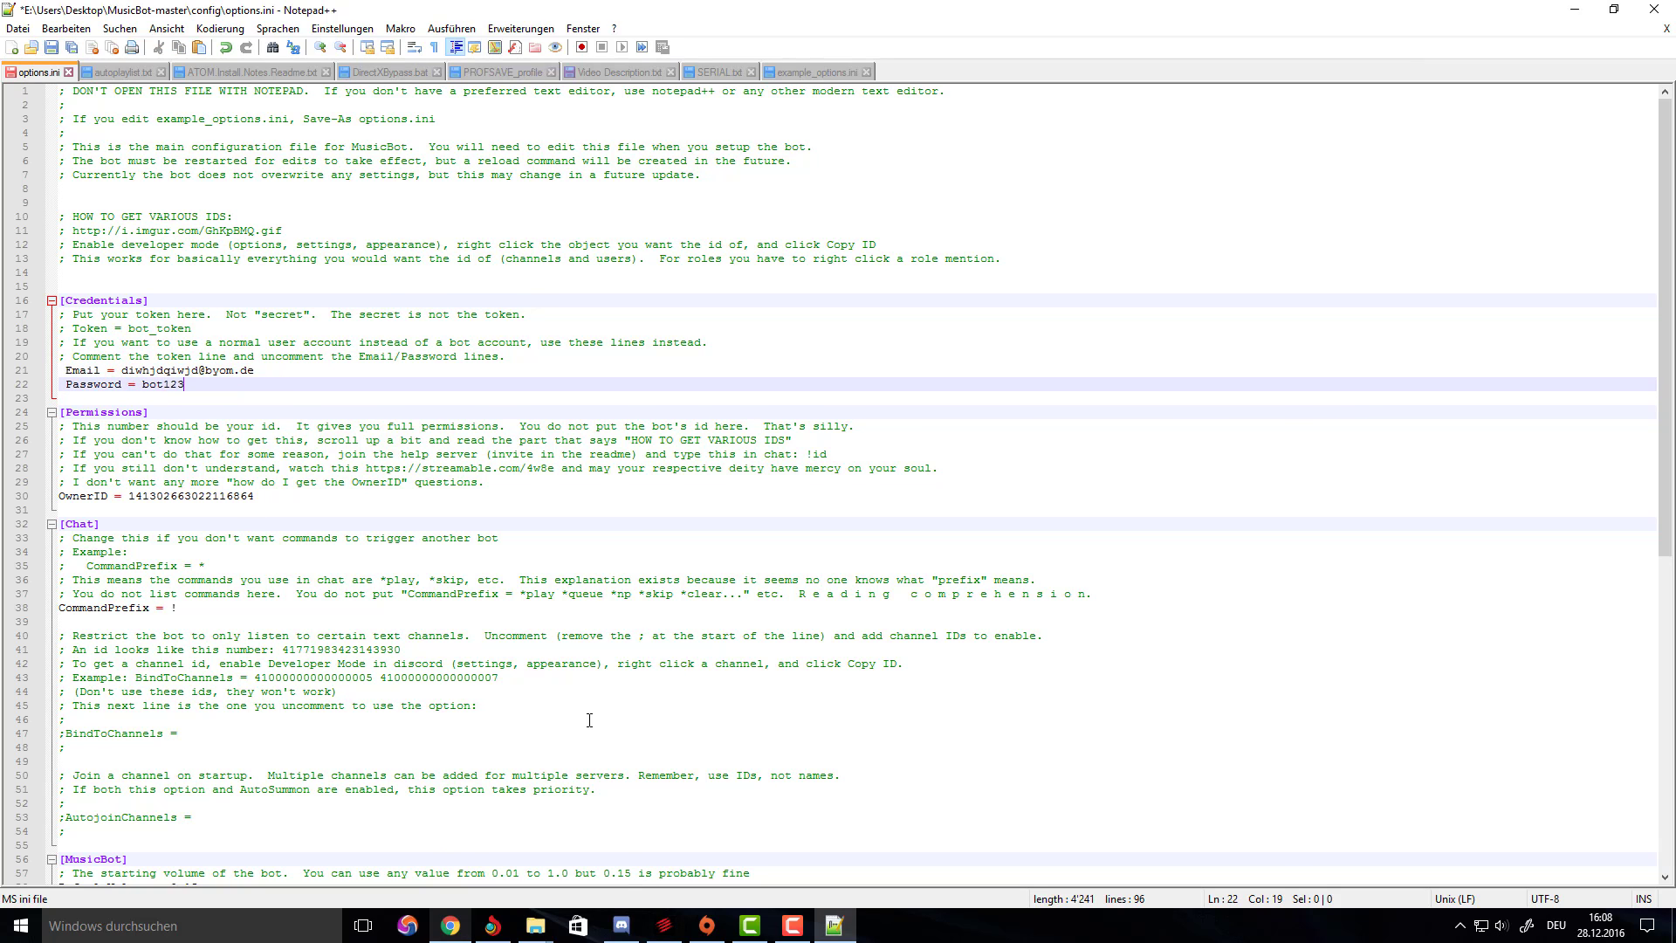
left_click(51, 48)
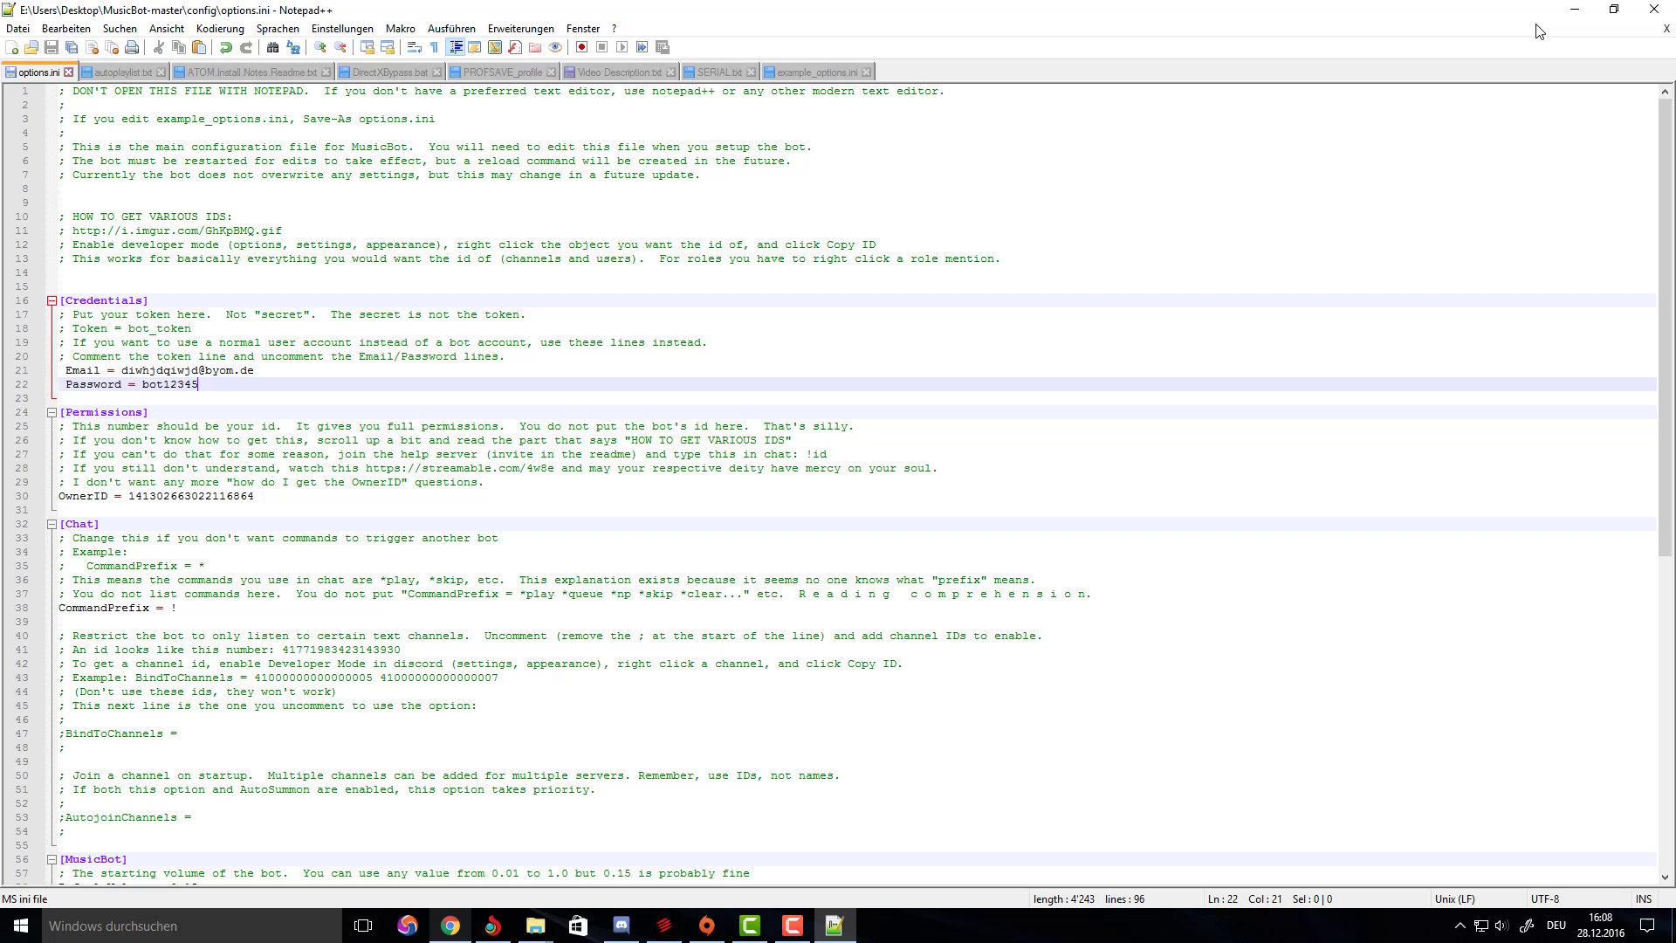
left_click(1571, 9)
left_click(1571, 9)
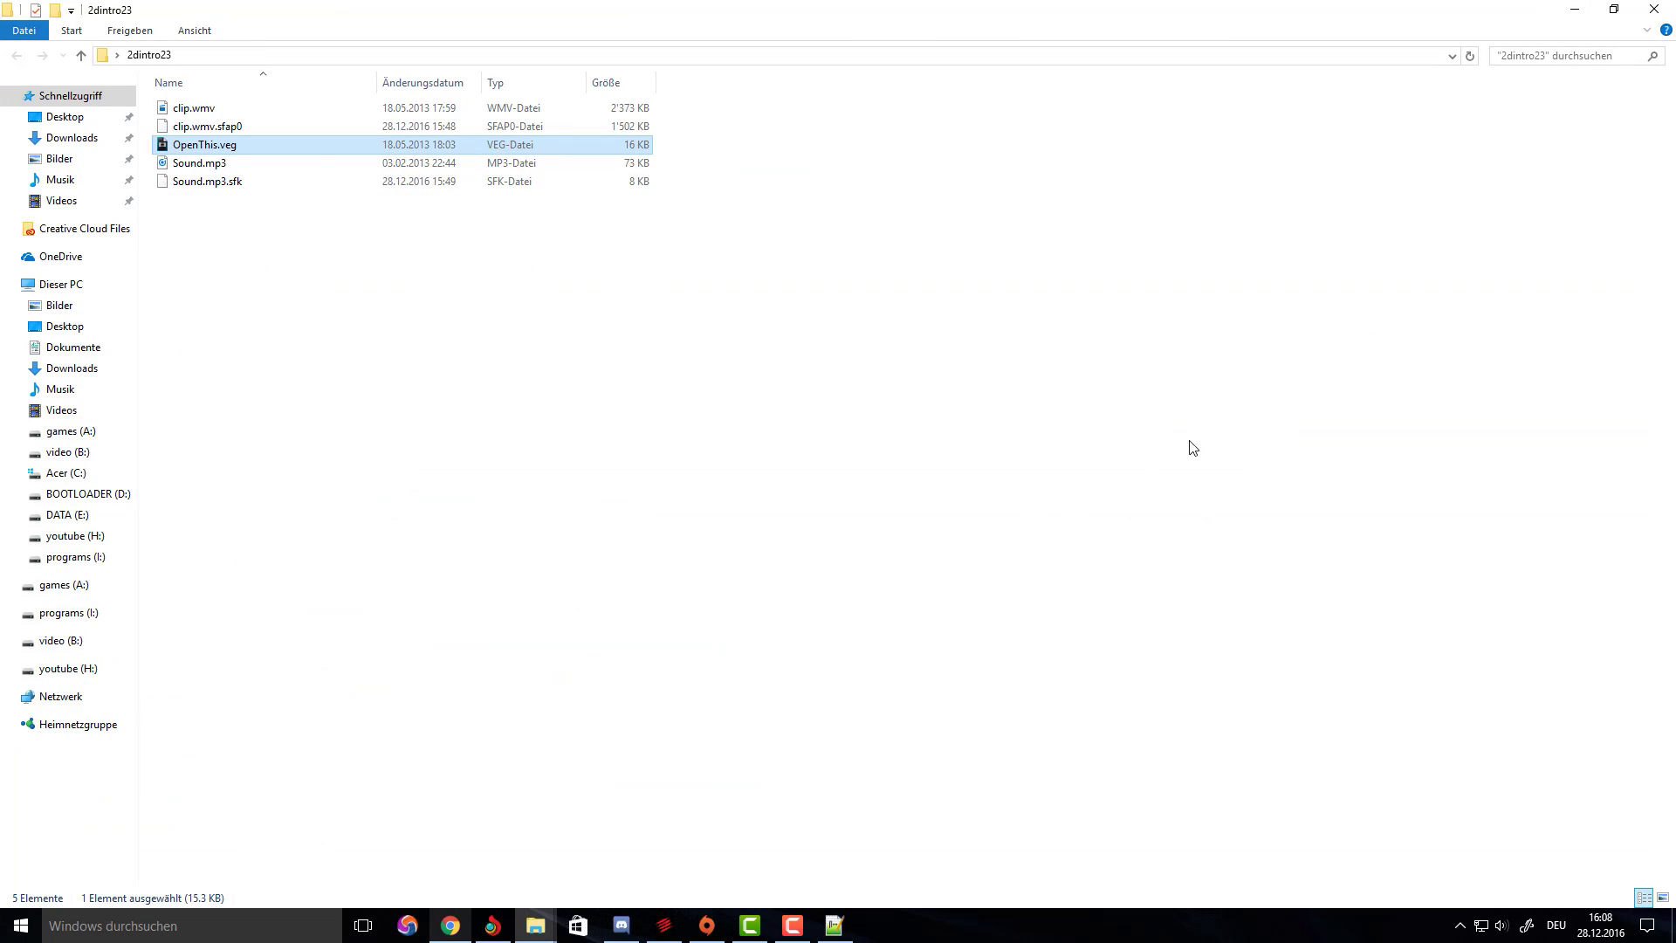
Submit the Discord registration, pass the 'I'm not a robot' check, and return to desktop Discord.
left_click(450, 925)
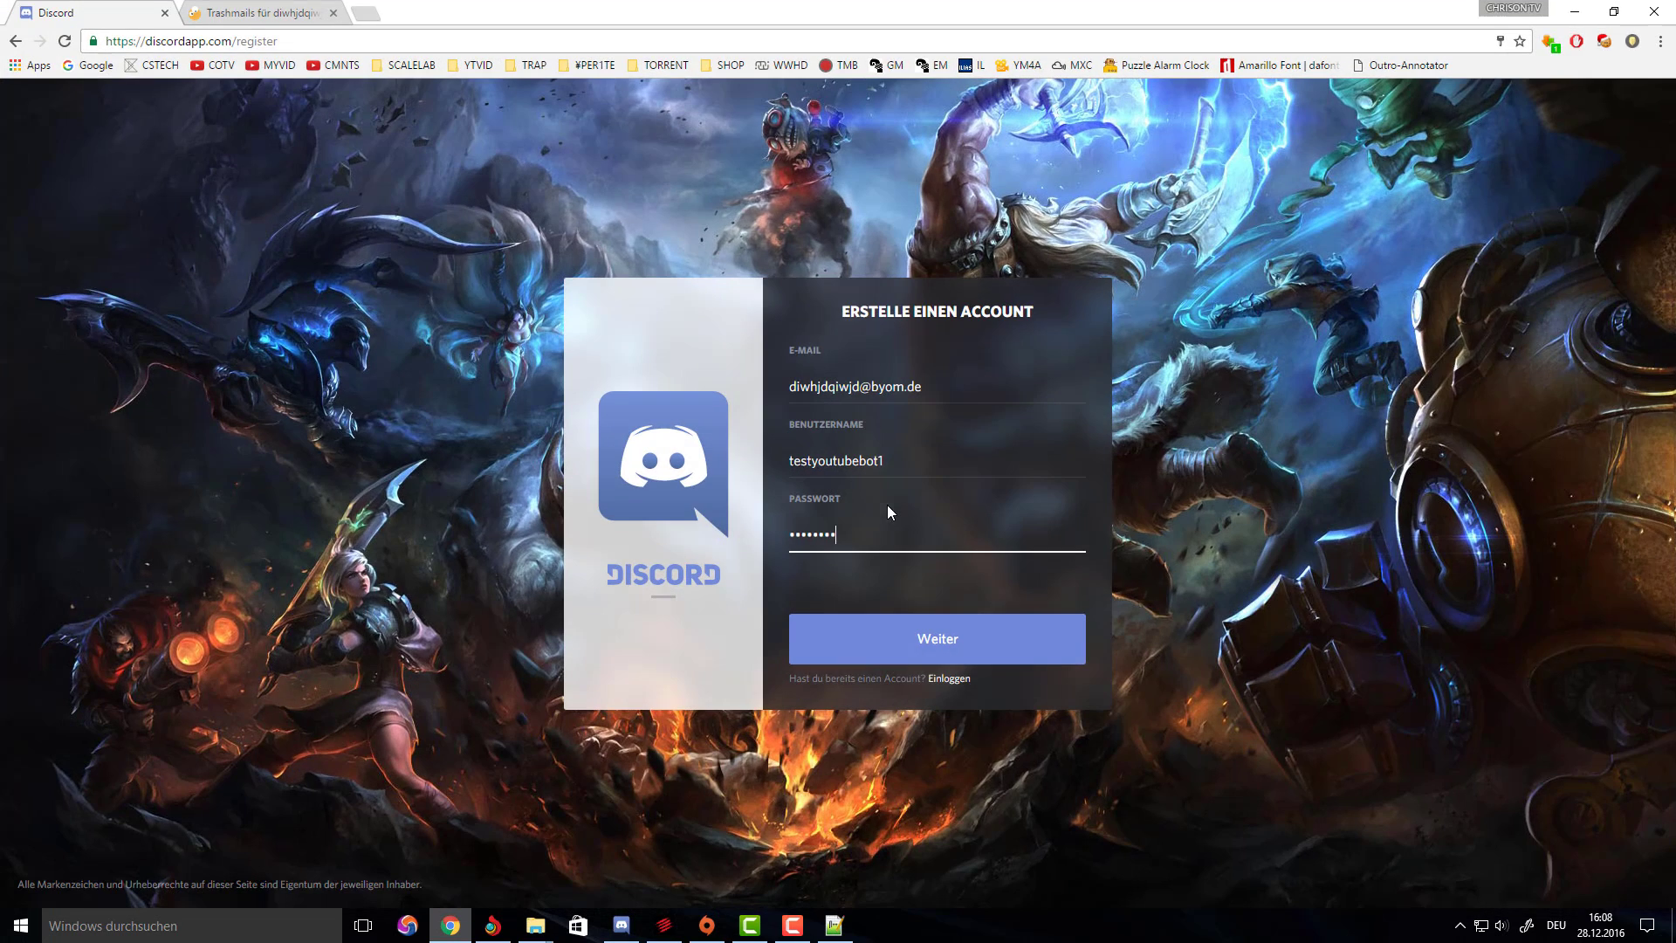
left_click(924, 653)
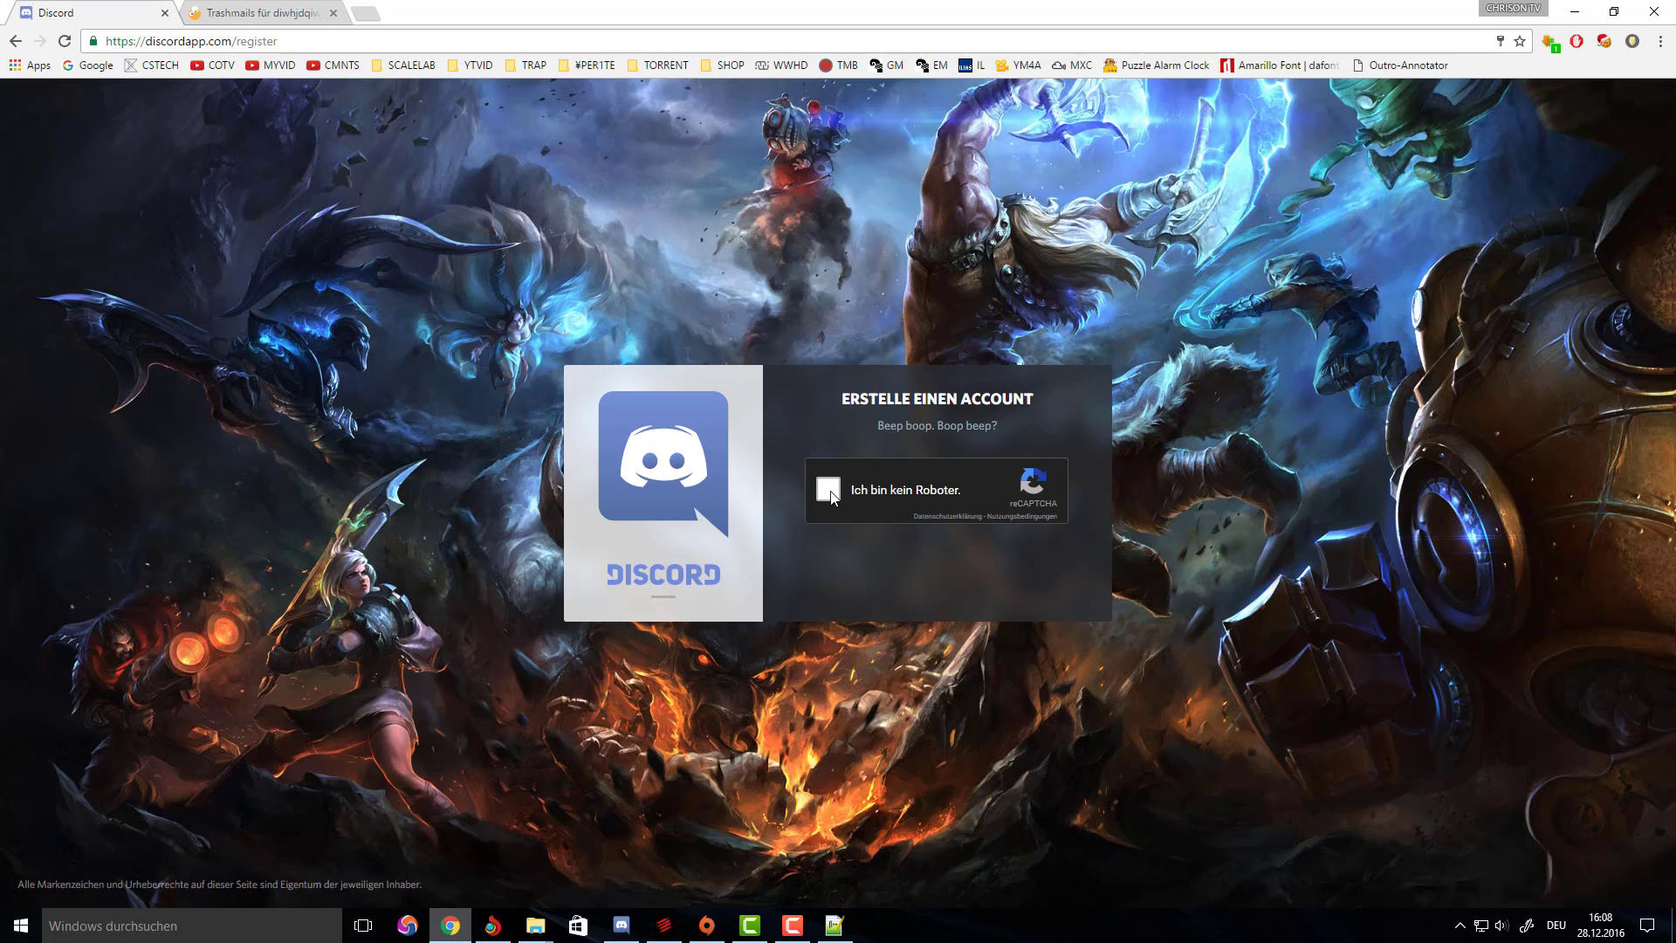
left_click(828, 490)
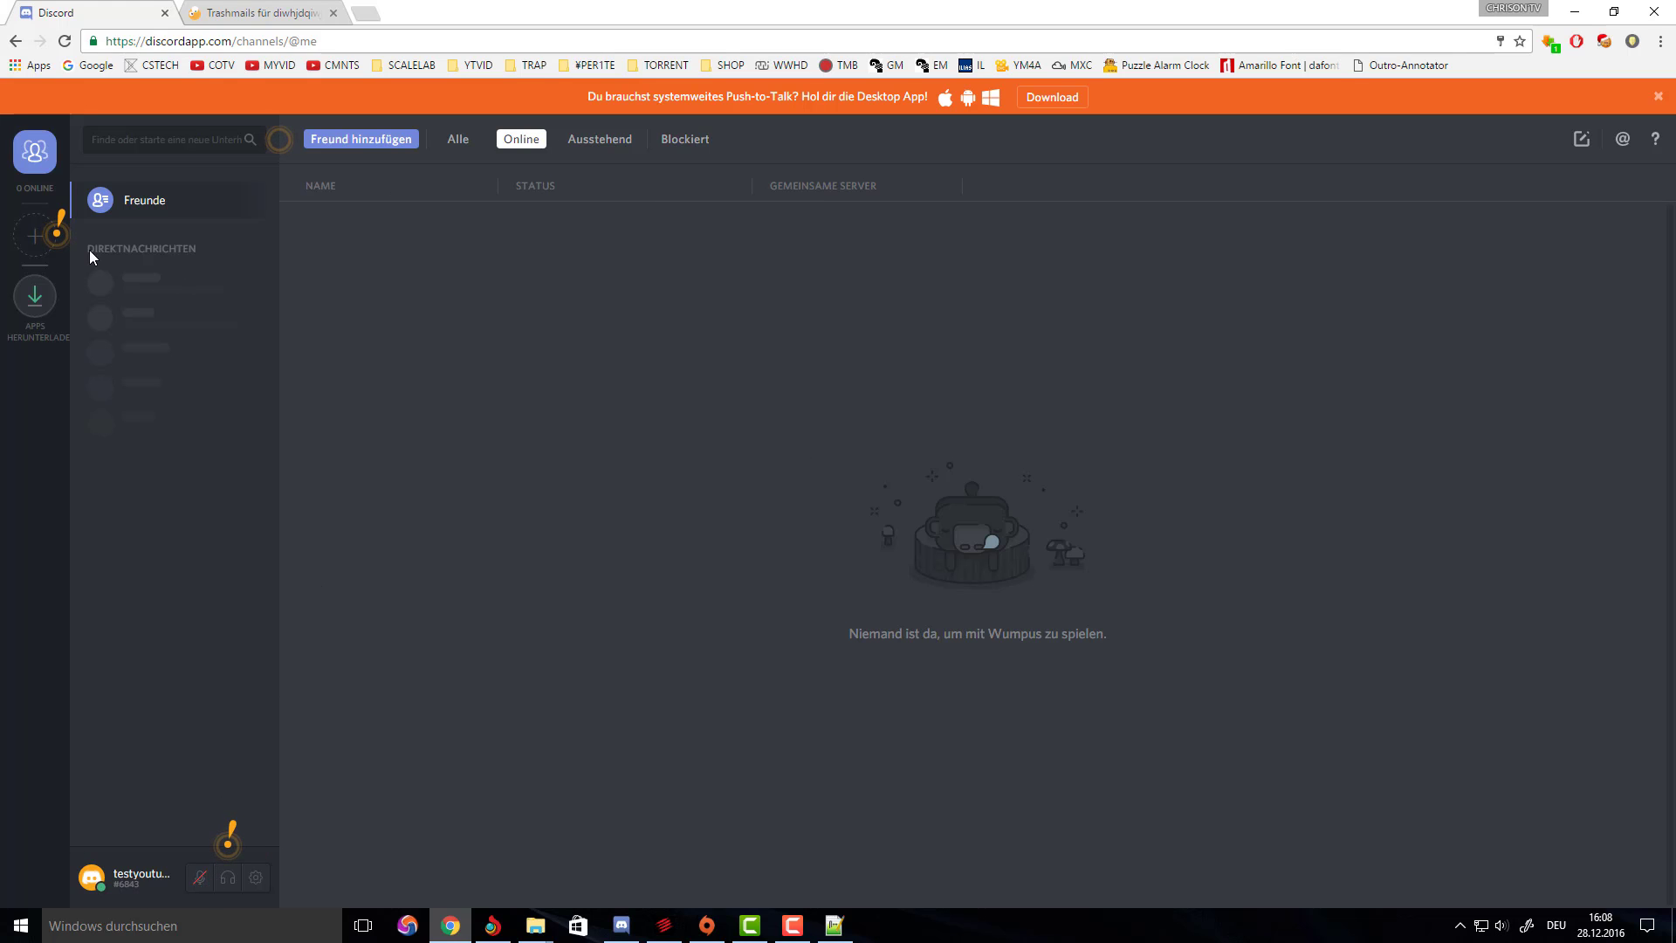
left_click(621, 928)
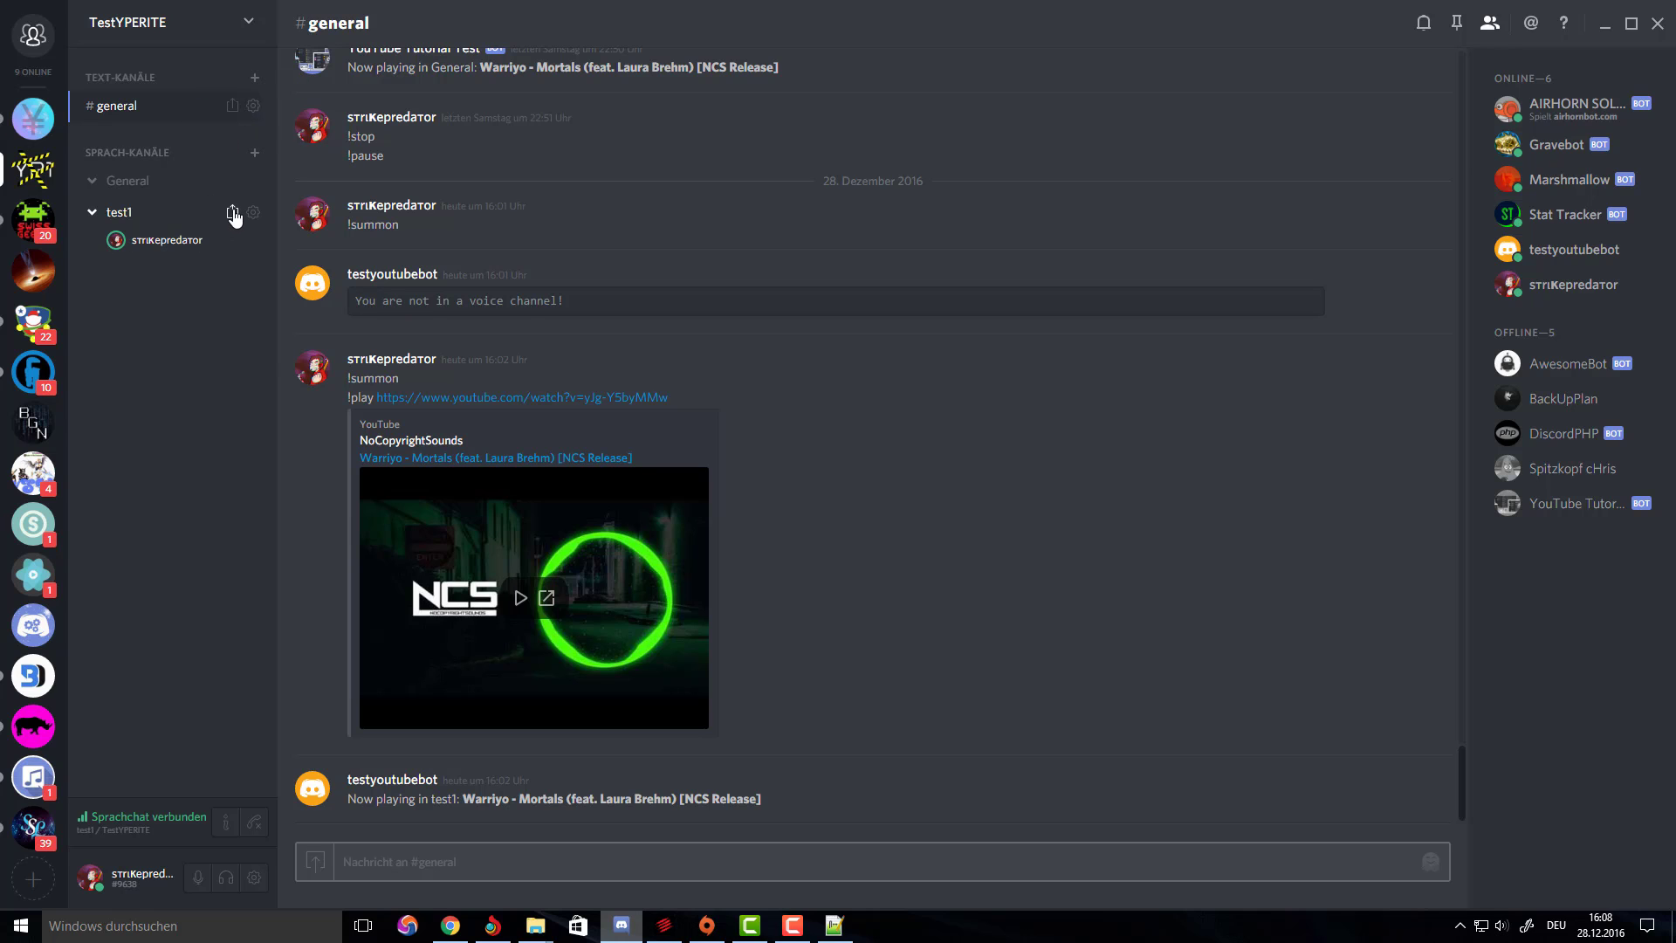
Copy an invite link to the TestYPERITE server from desktop Discord.
left_click(233, 214)
left_click(731, 473)
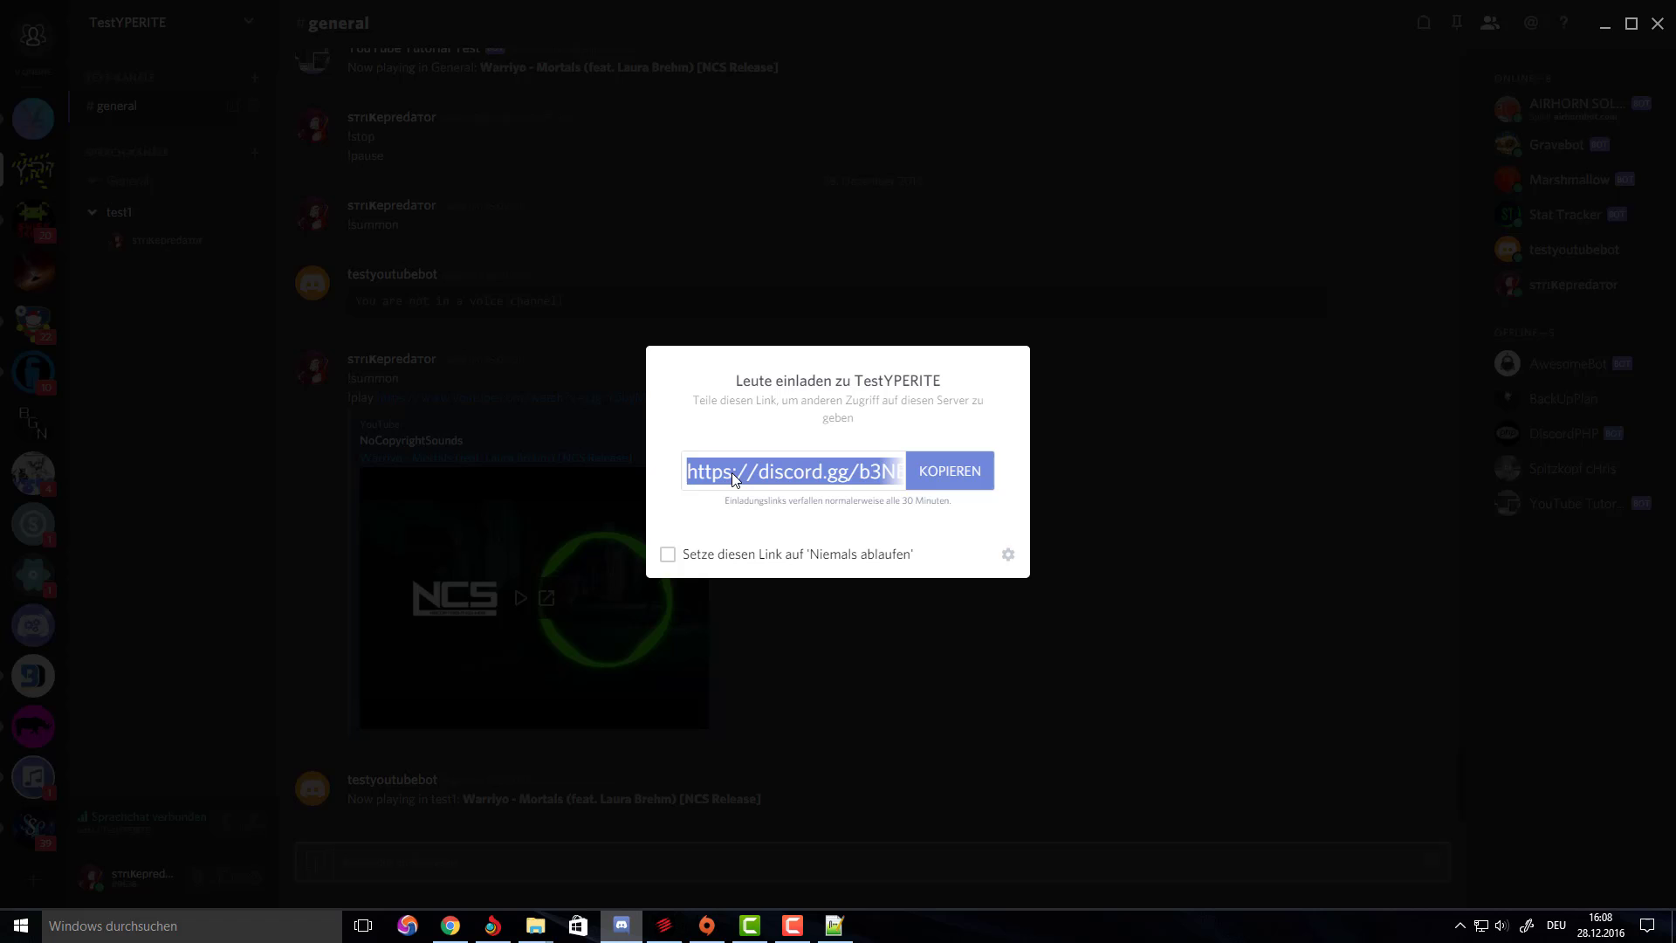
left_click(513, 312)
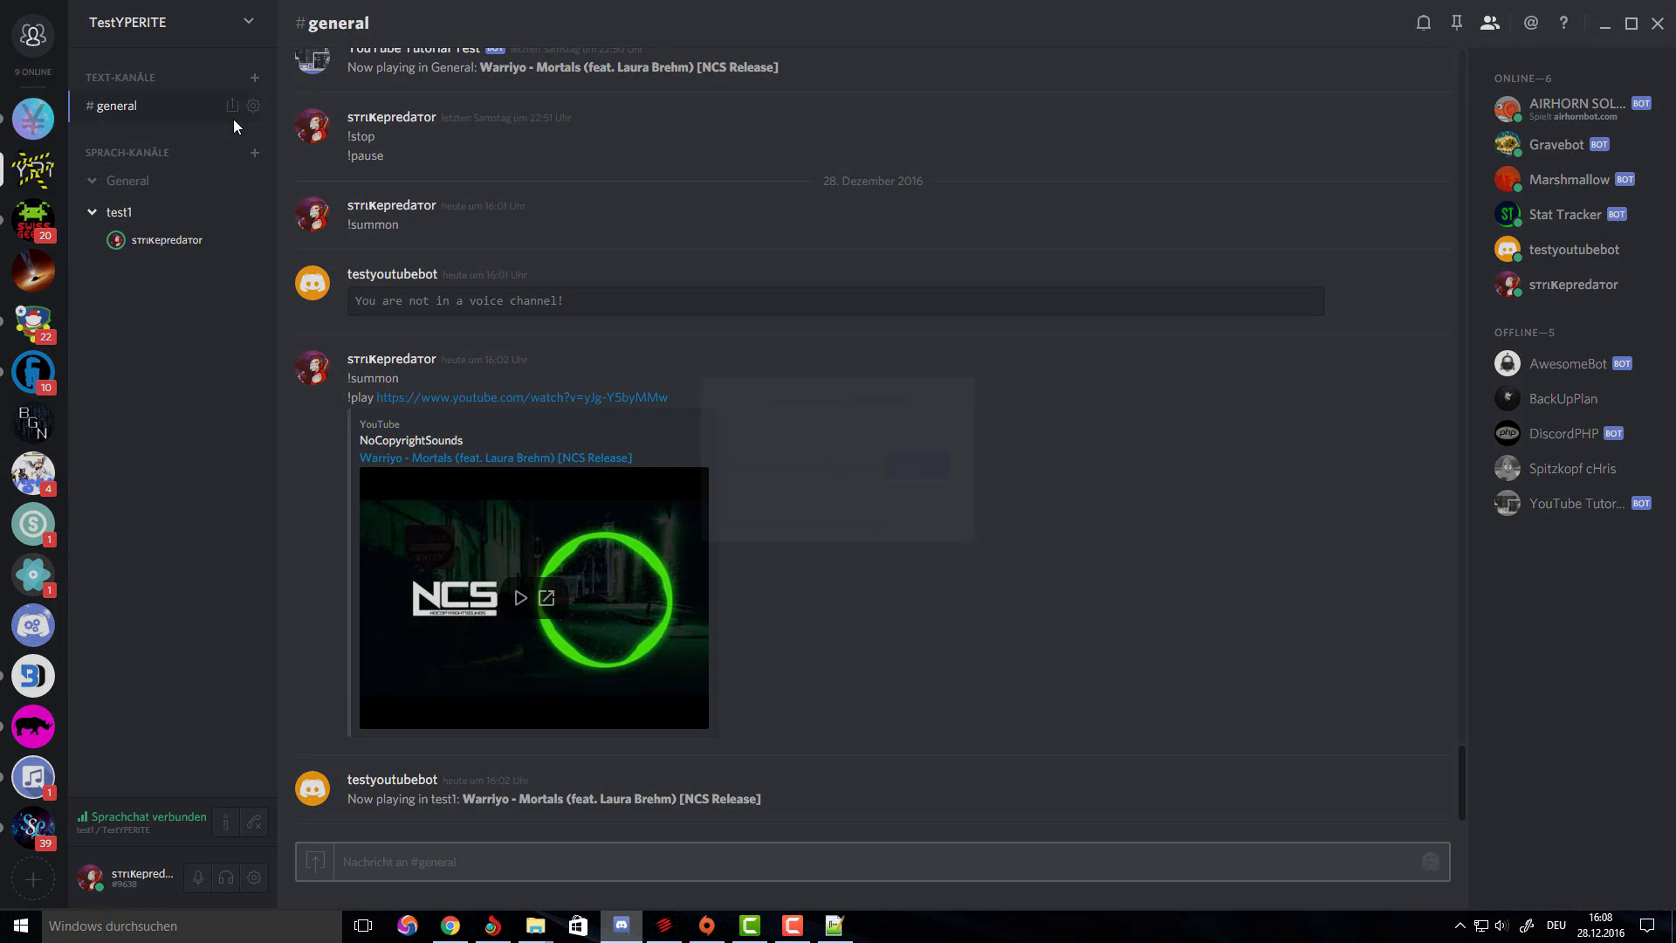
left_click(232, 105)
left_click(940, 476)
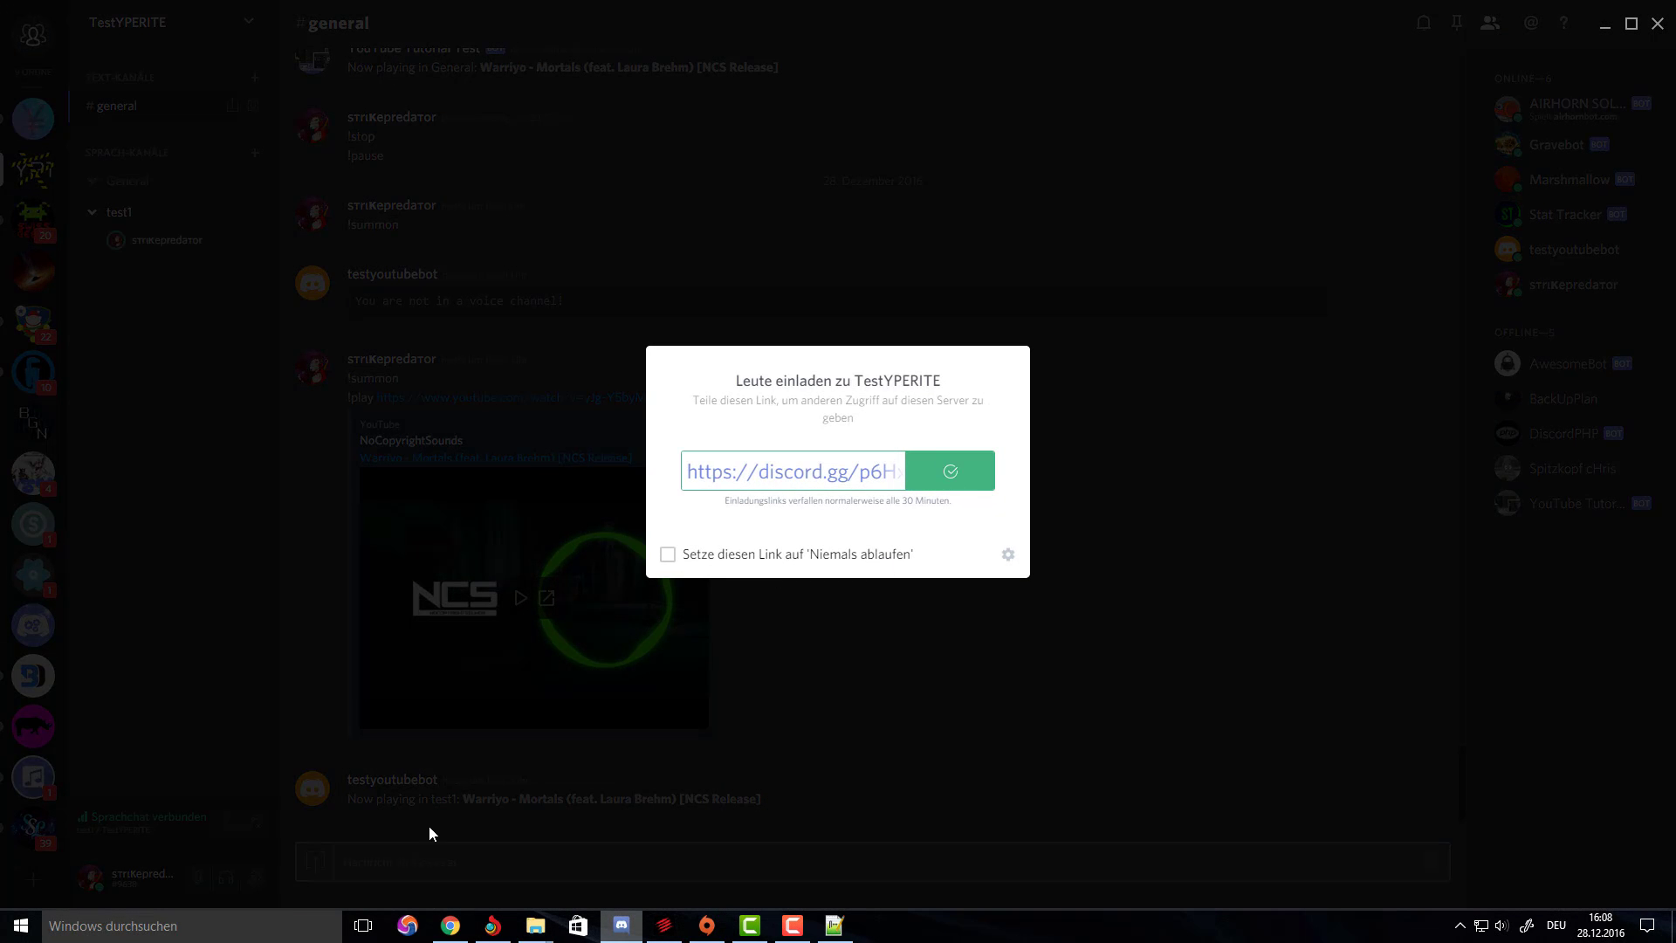
In the browser's new bot account, start joining a server with the invite.
left_click(462, 936)
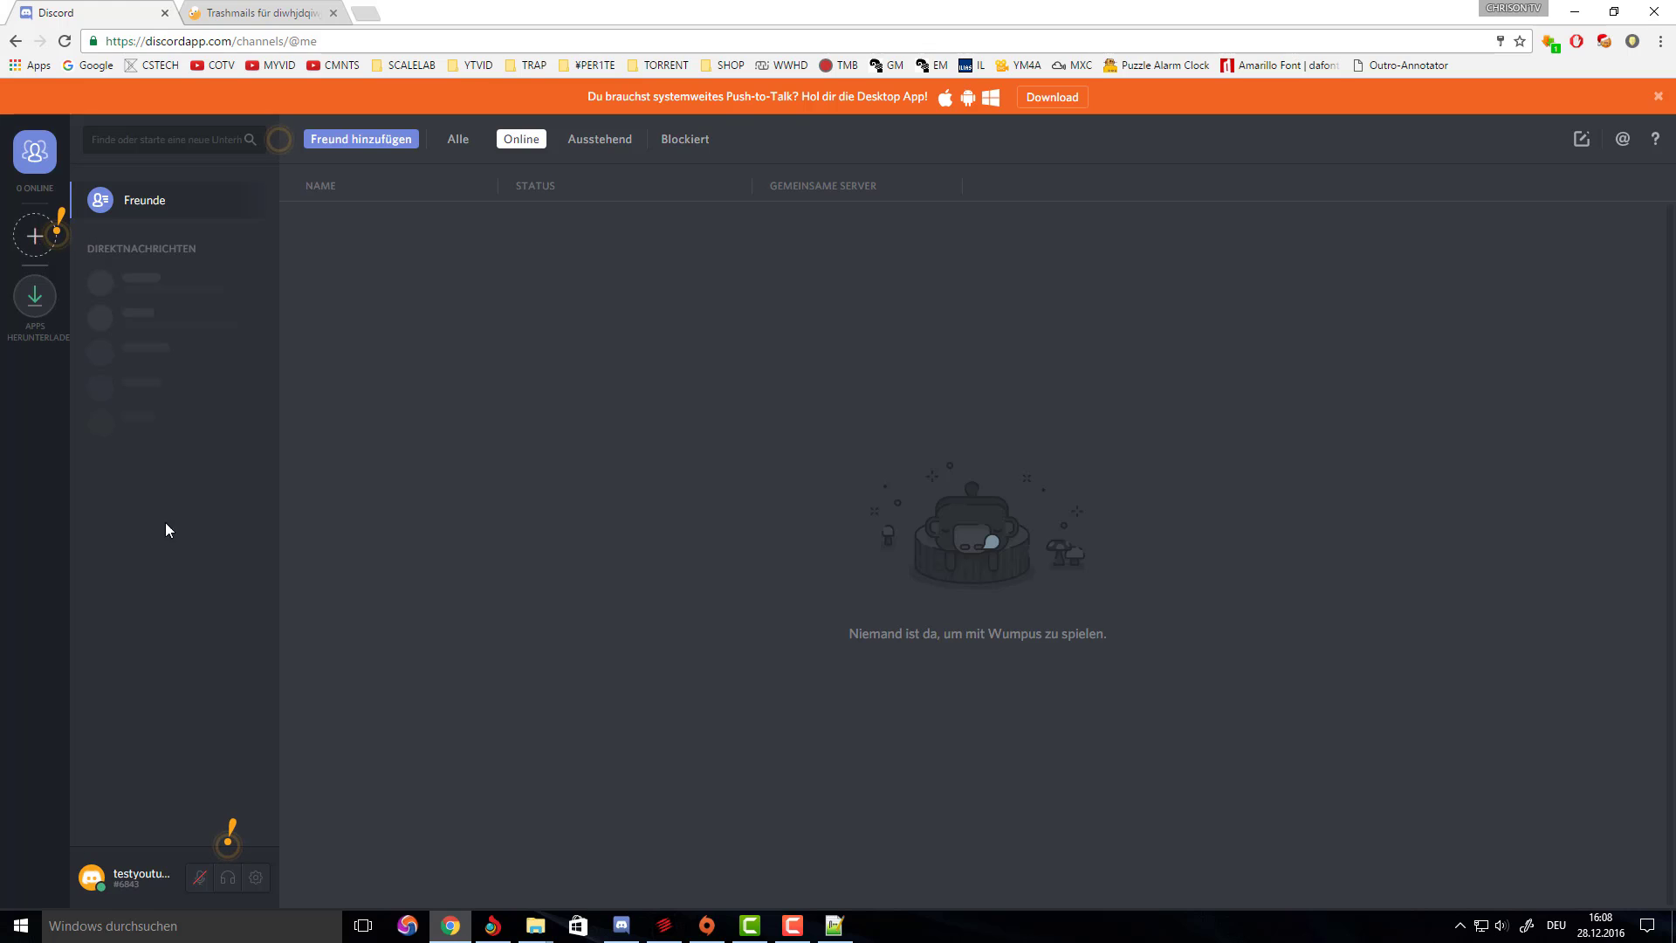
left_click(36, 236)
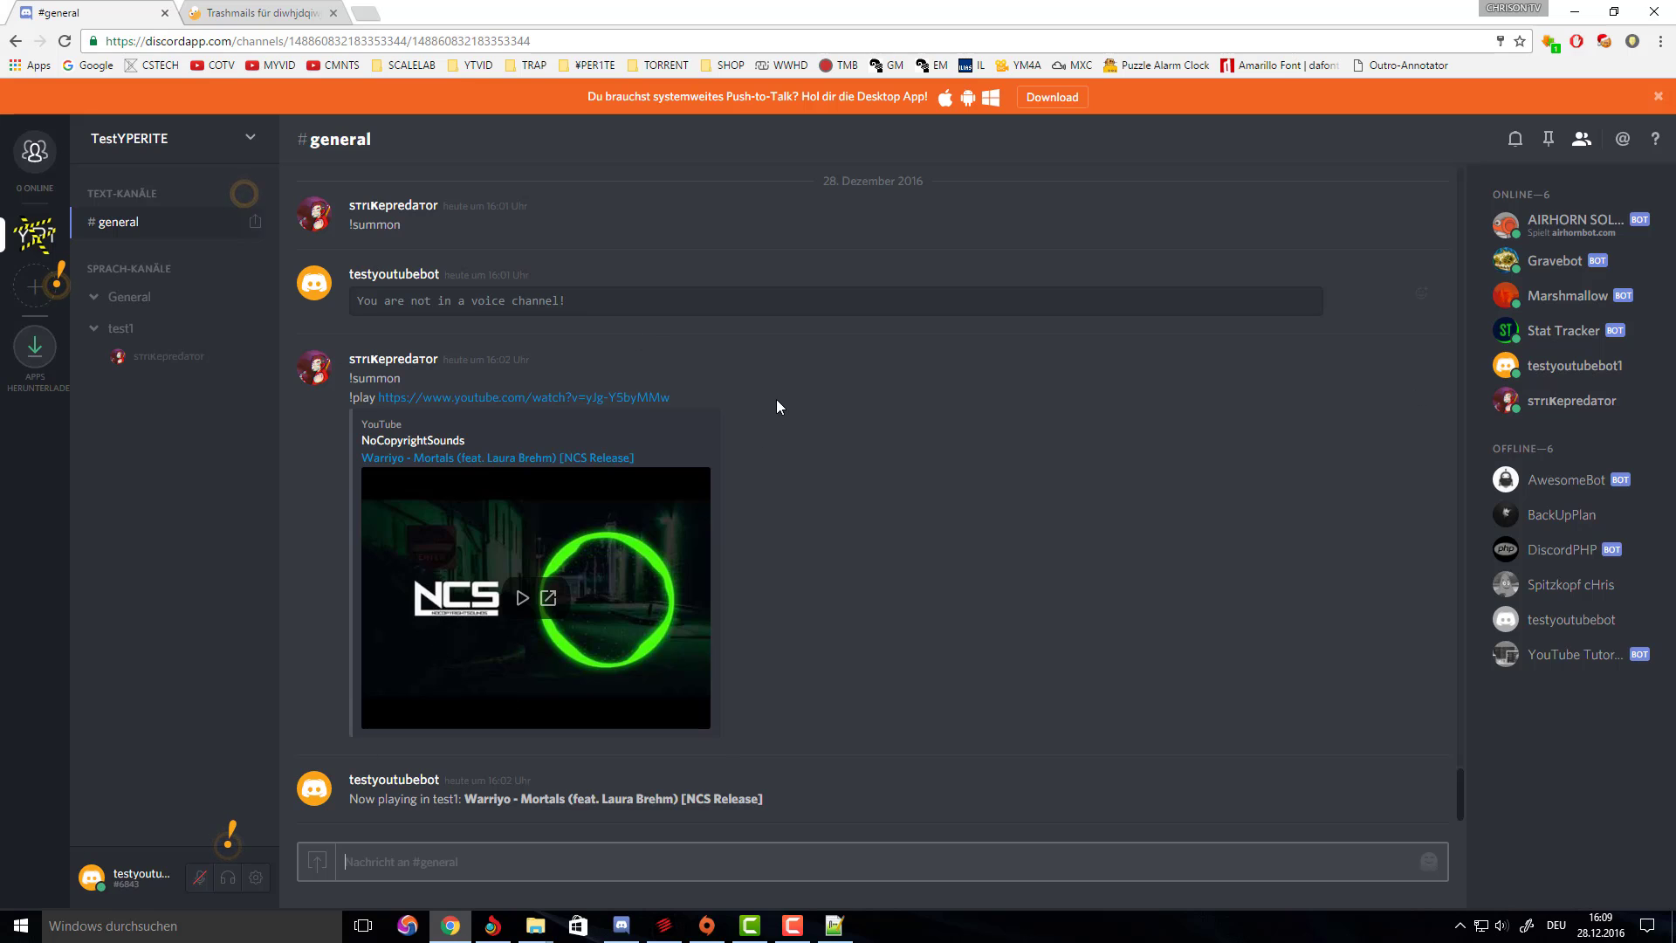
scroll(835, 573, "up", 7)
scroll(830, 533, "down", 4)
scroll(829, 533, "down", 4)
scroll(943, 386, "up", 3)
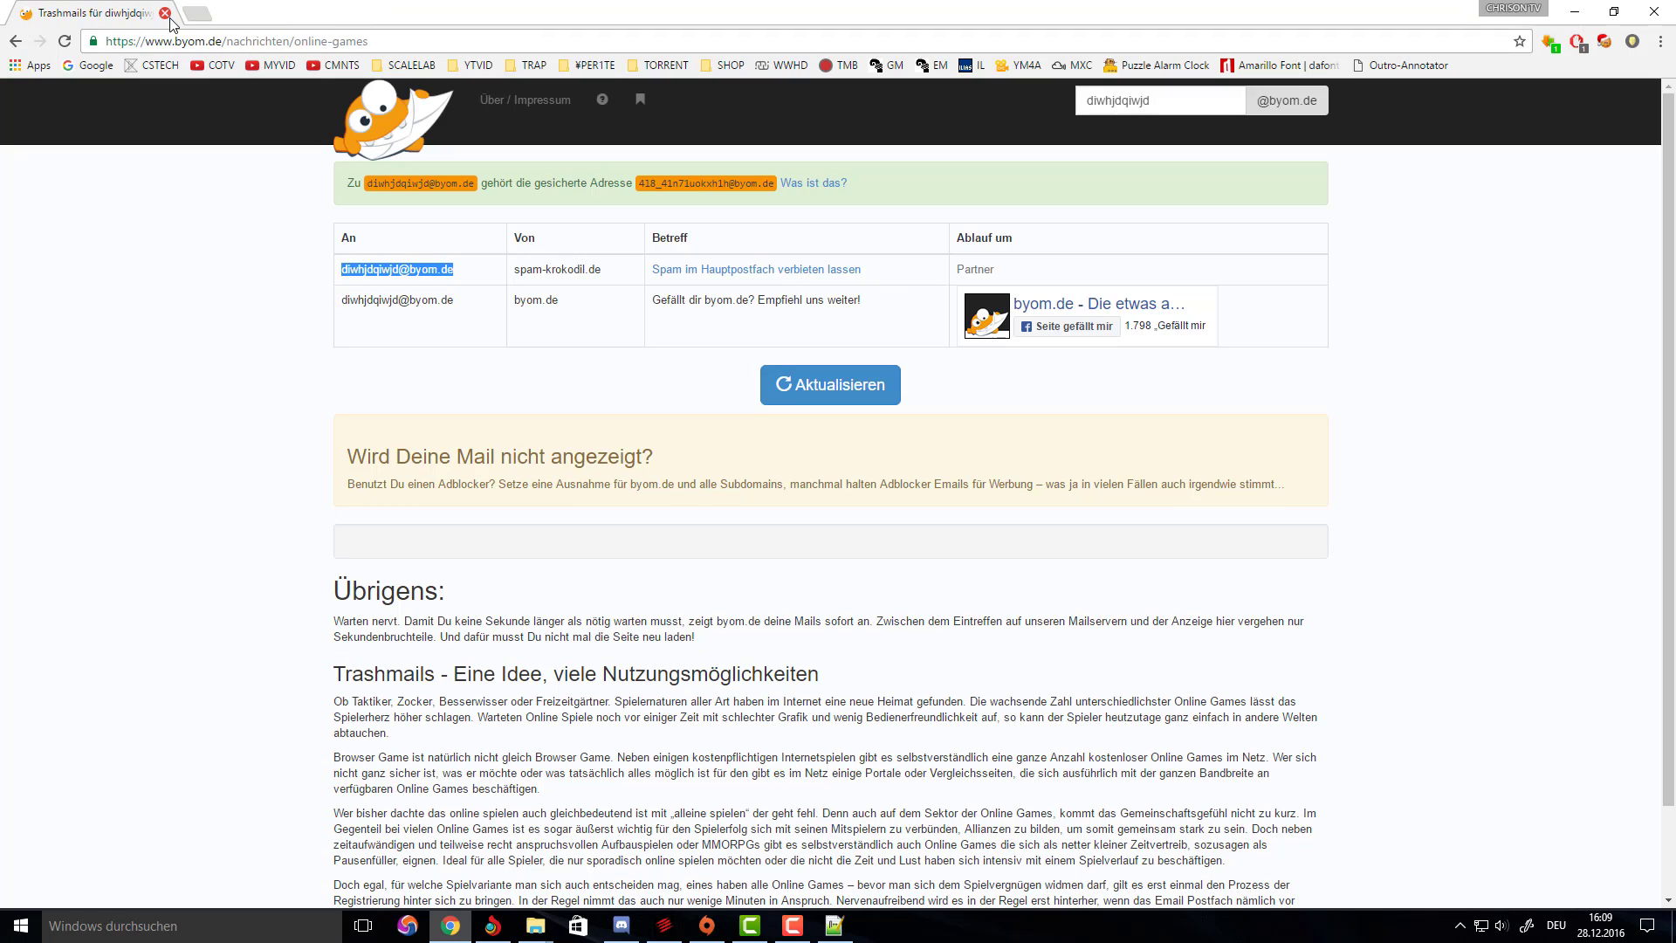
Close the Discord tab and open Discord's Verify Email message in the byom.de inbox.
left_click(164, 12)
left_click(319, 286)
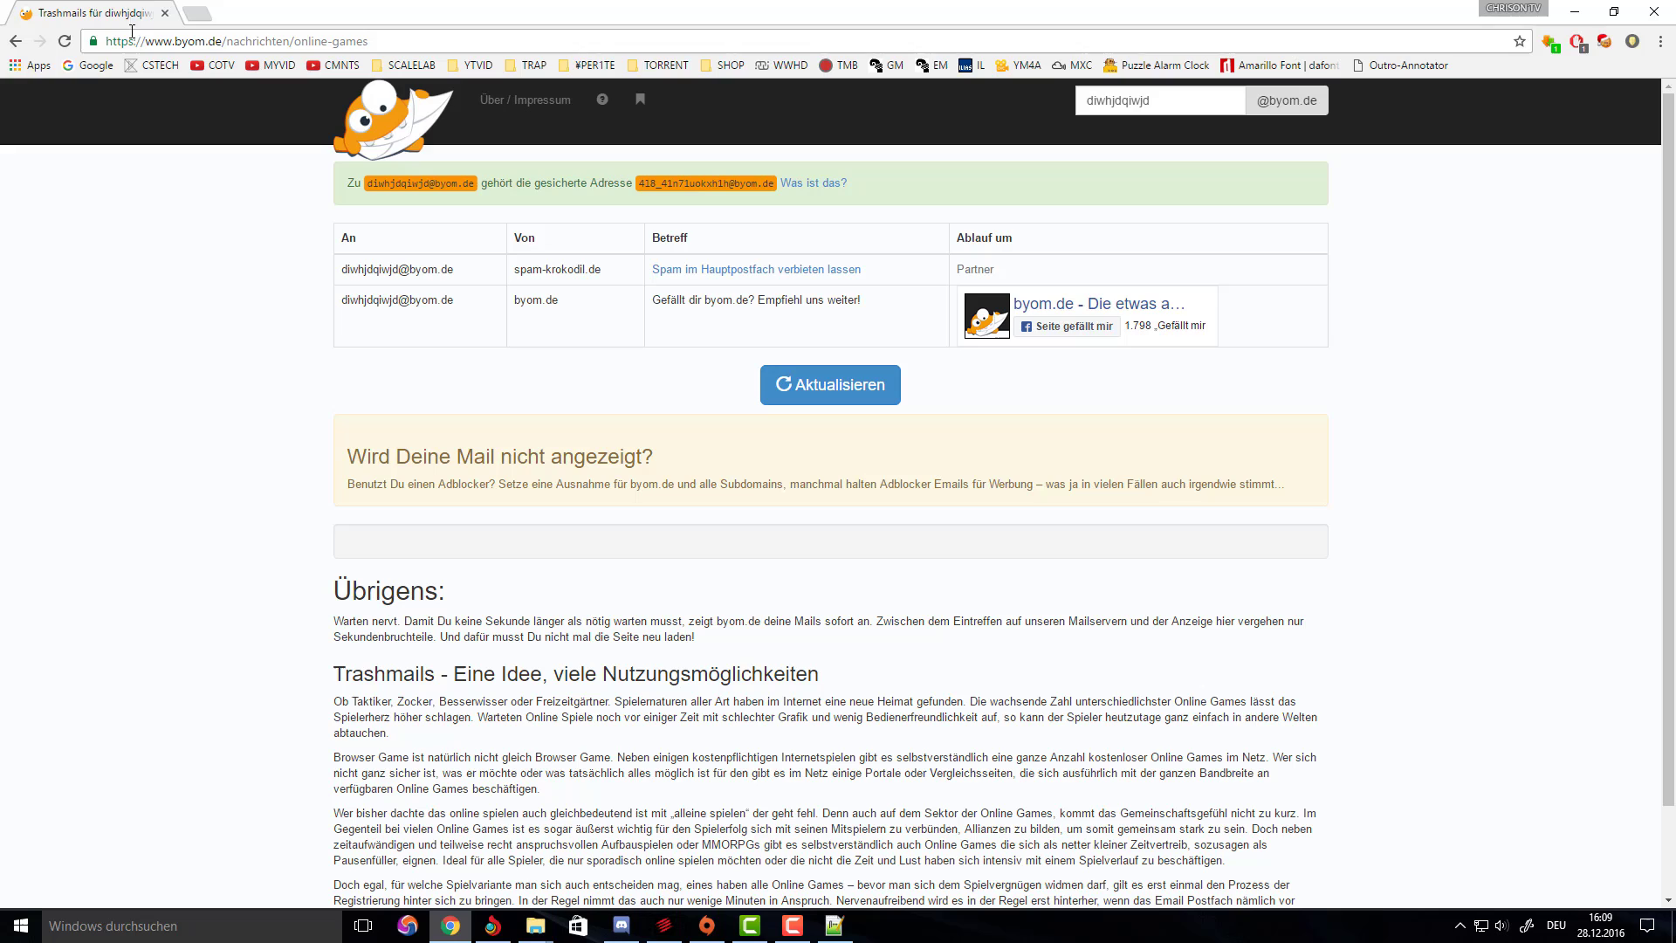
left_click_drag(328, 261, 578, 323)
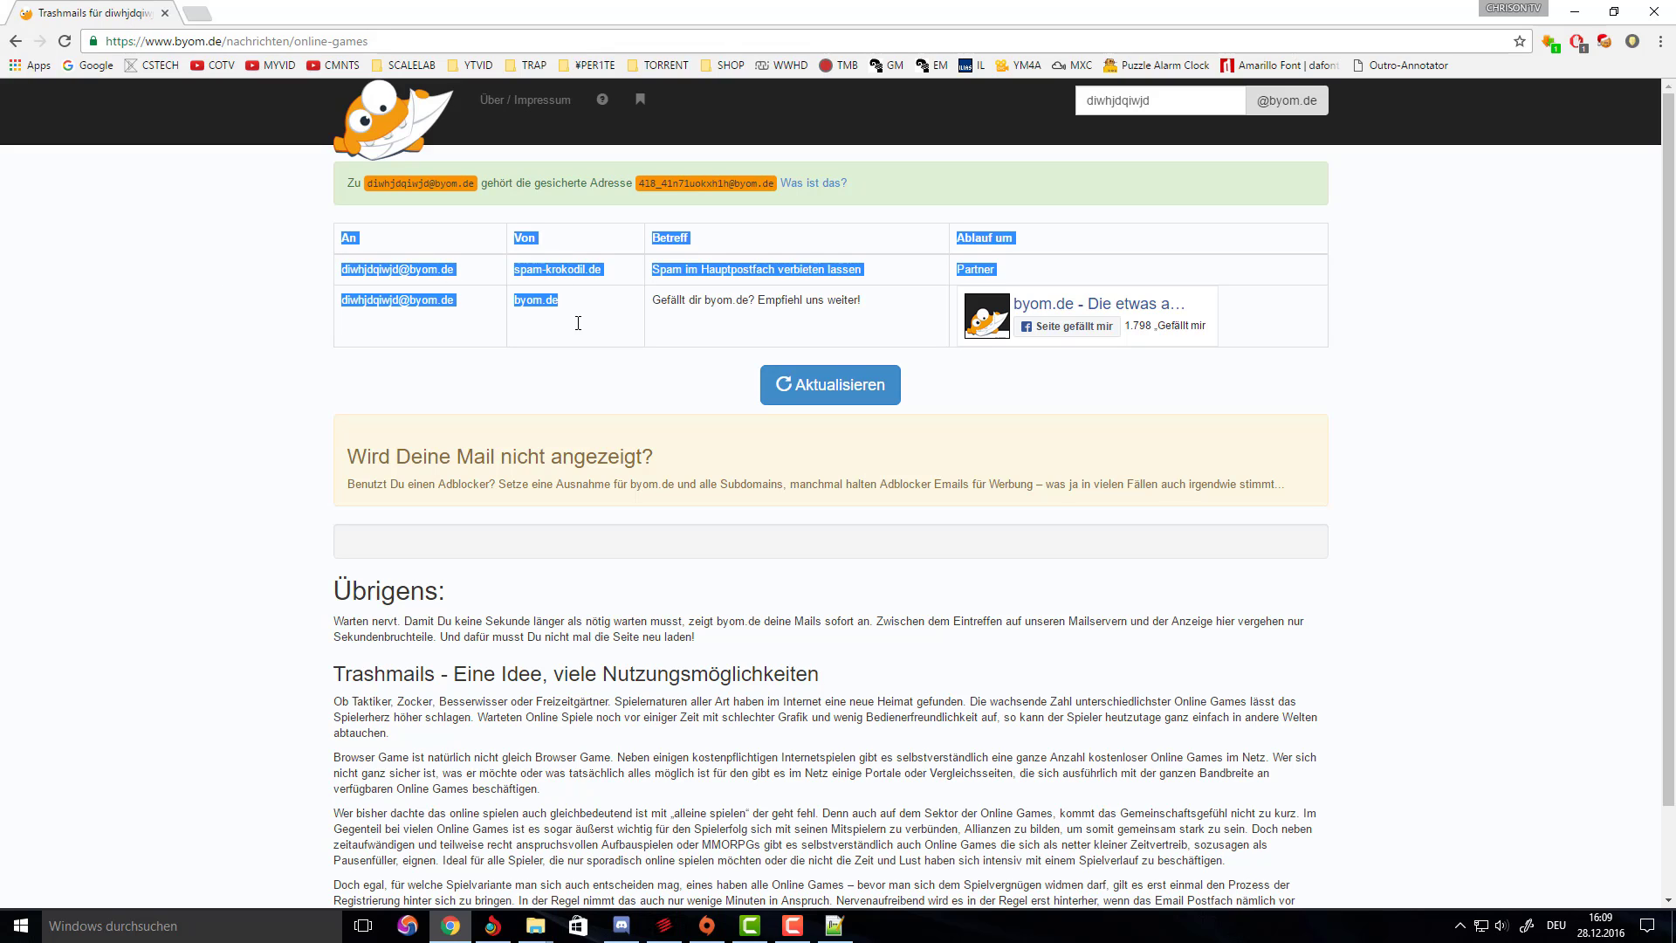
left_click(583, 395)
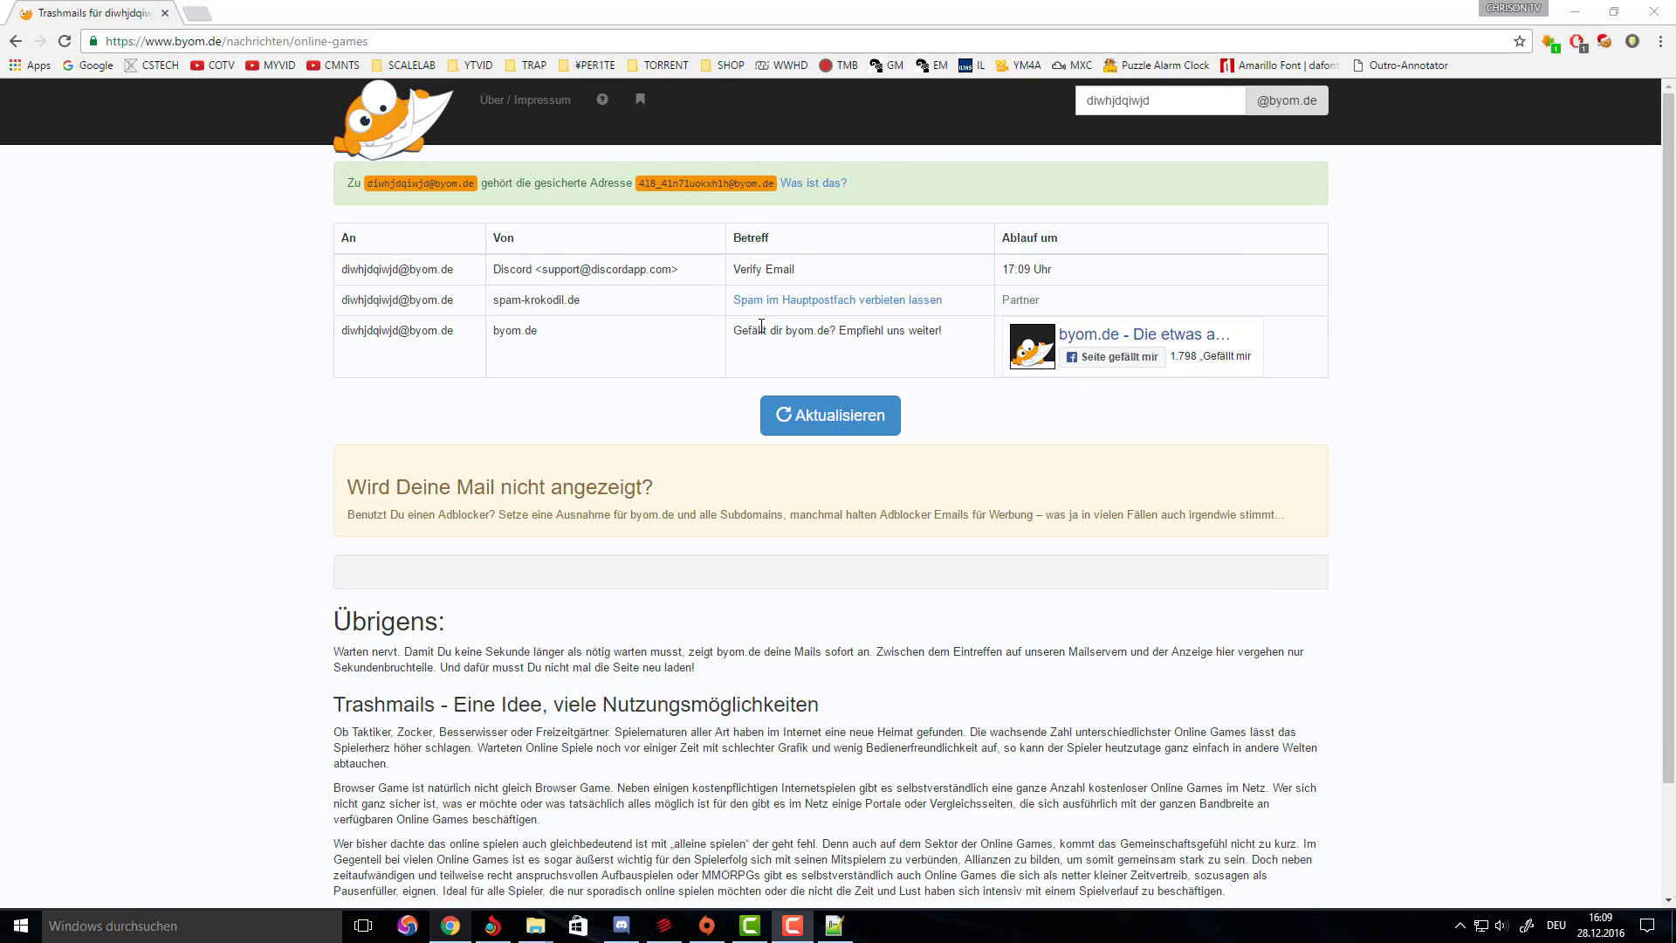
left_click(783, 272)
scroll(628, 509, "down", 3)
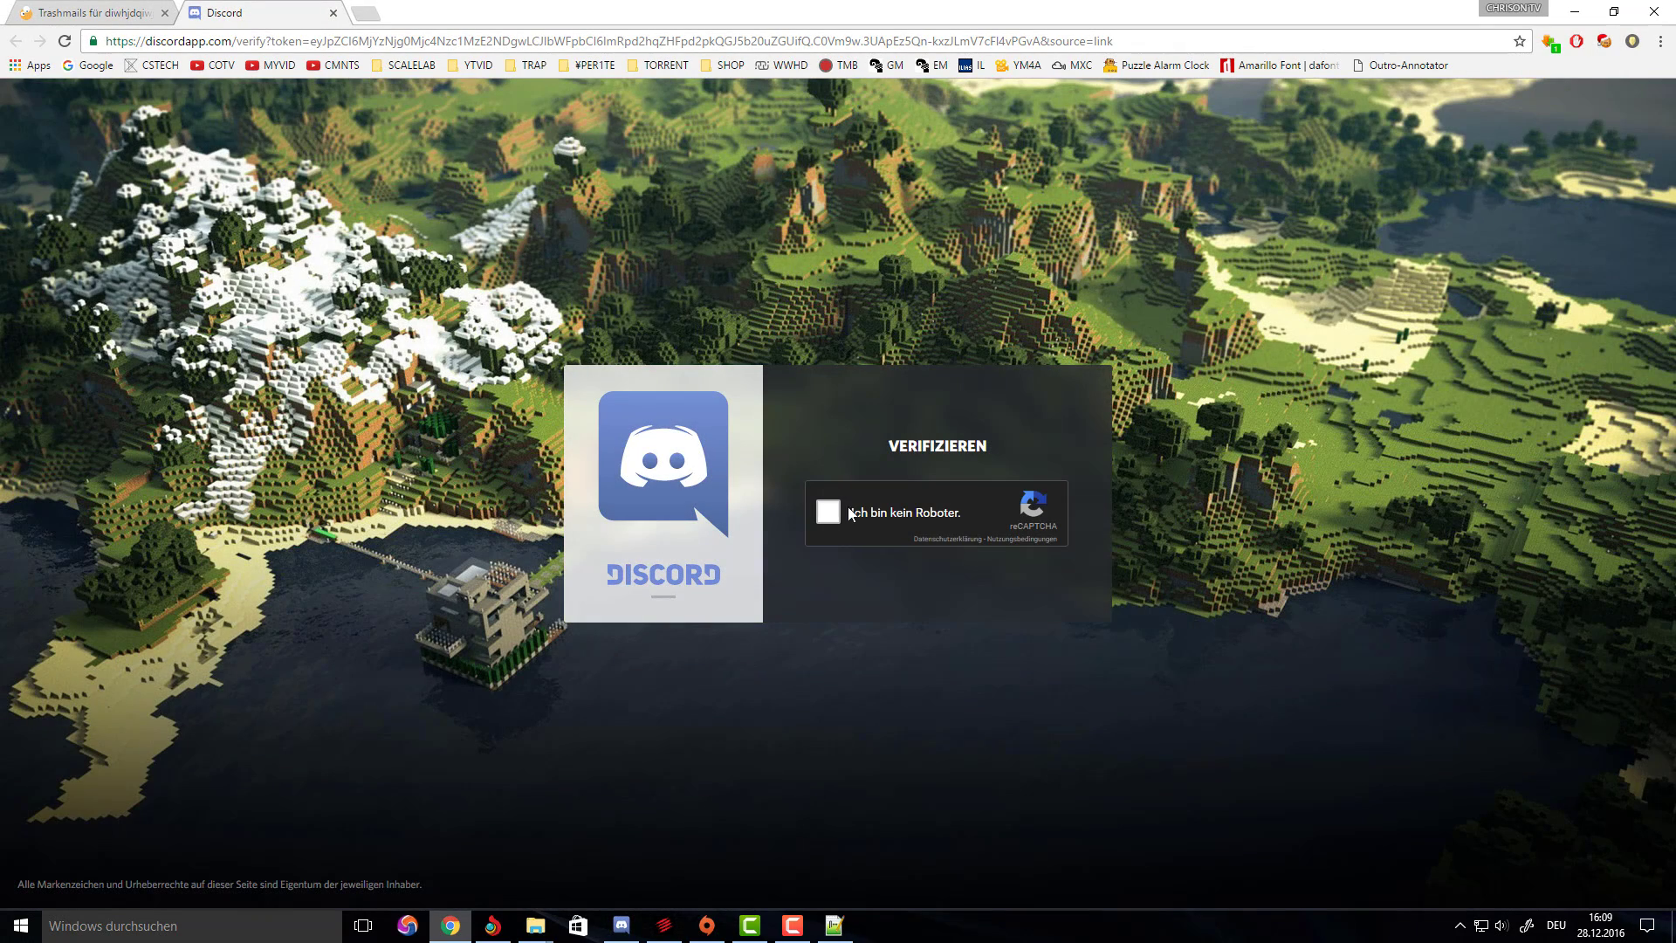
Pass the reCAPTCHA to verify the new account, check the TestYPERITE server, and close the browser tab.
left_click(829, 511)
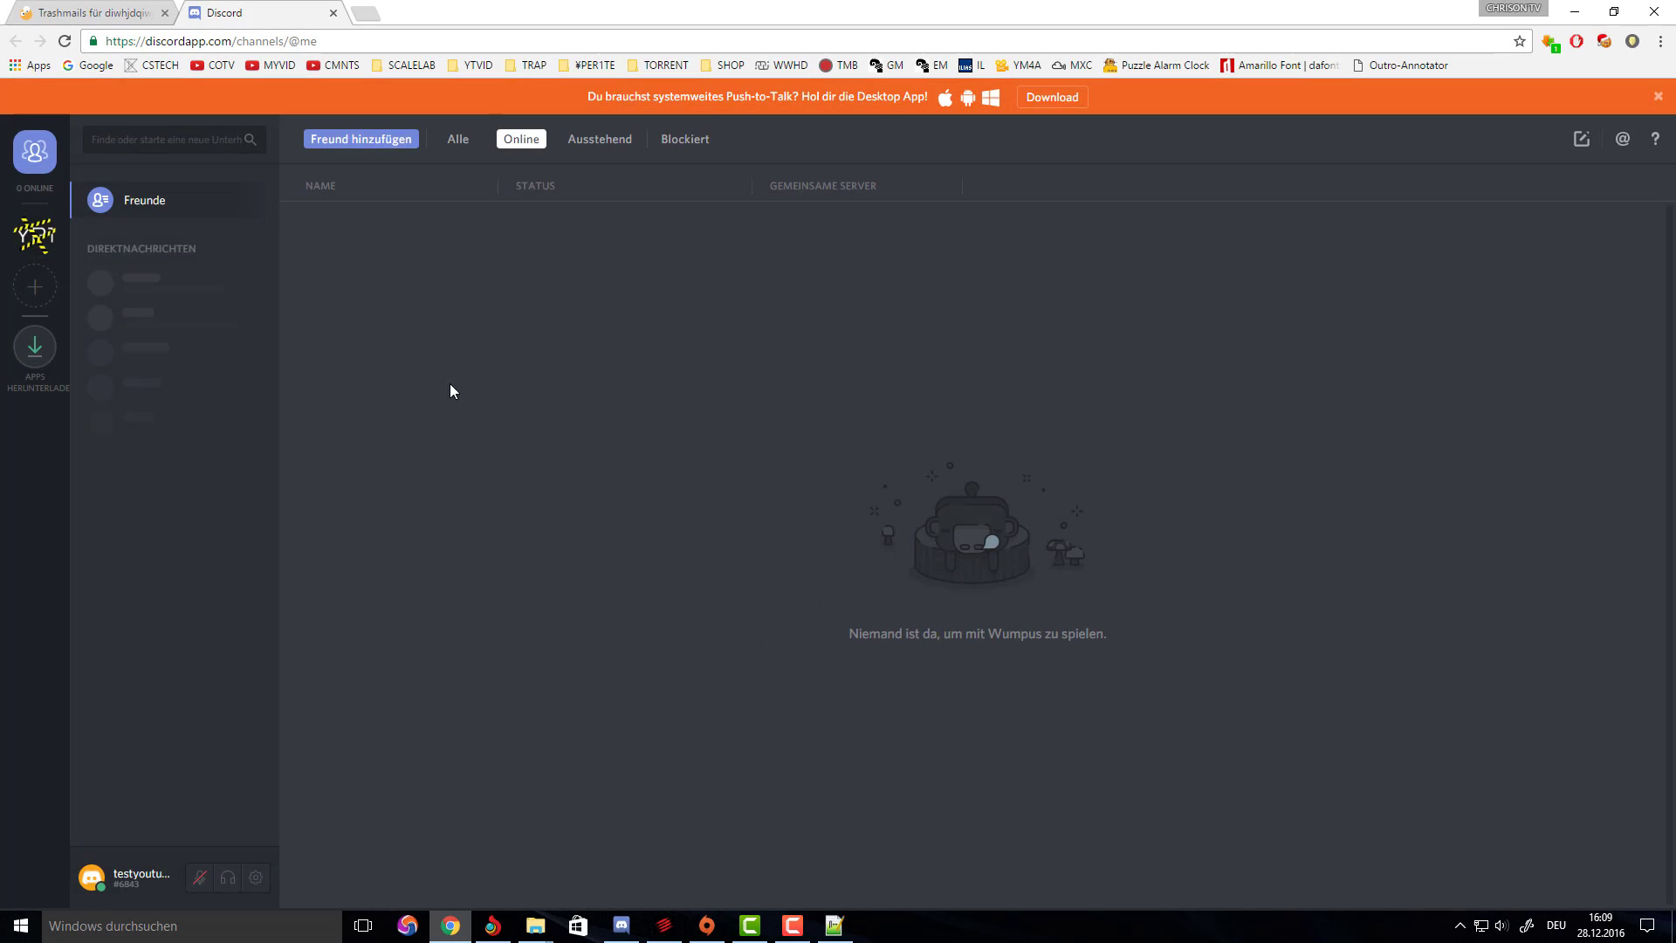
left_click(45, 243)
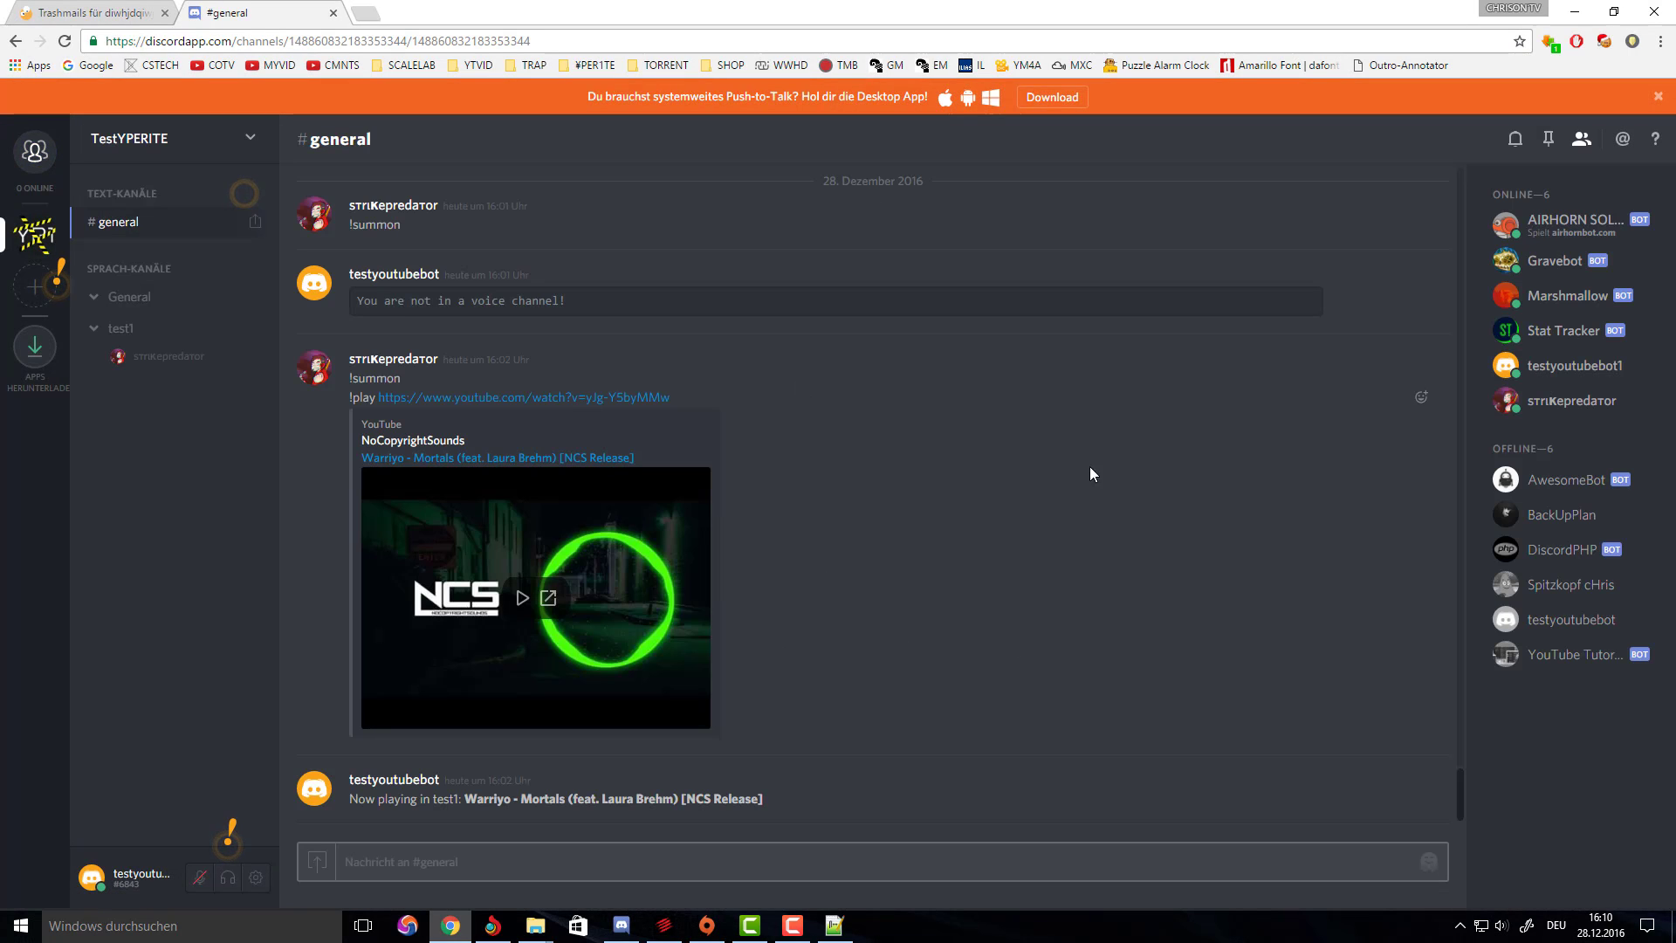
left_click(333, 12)
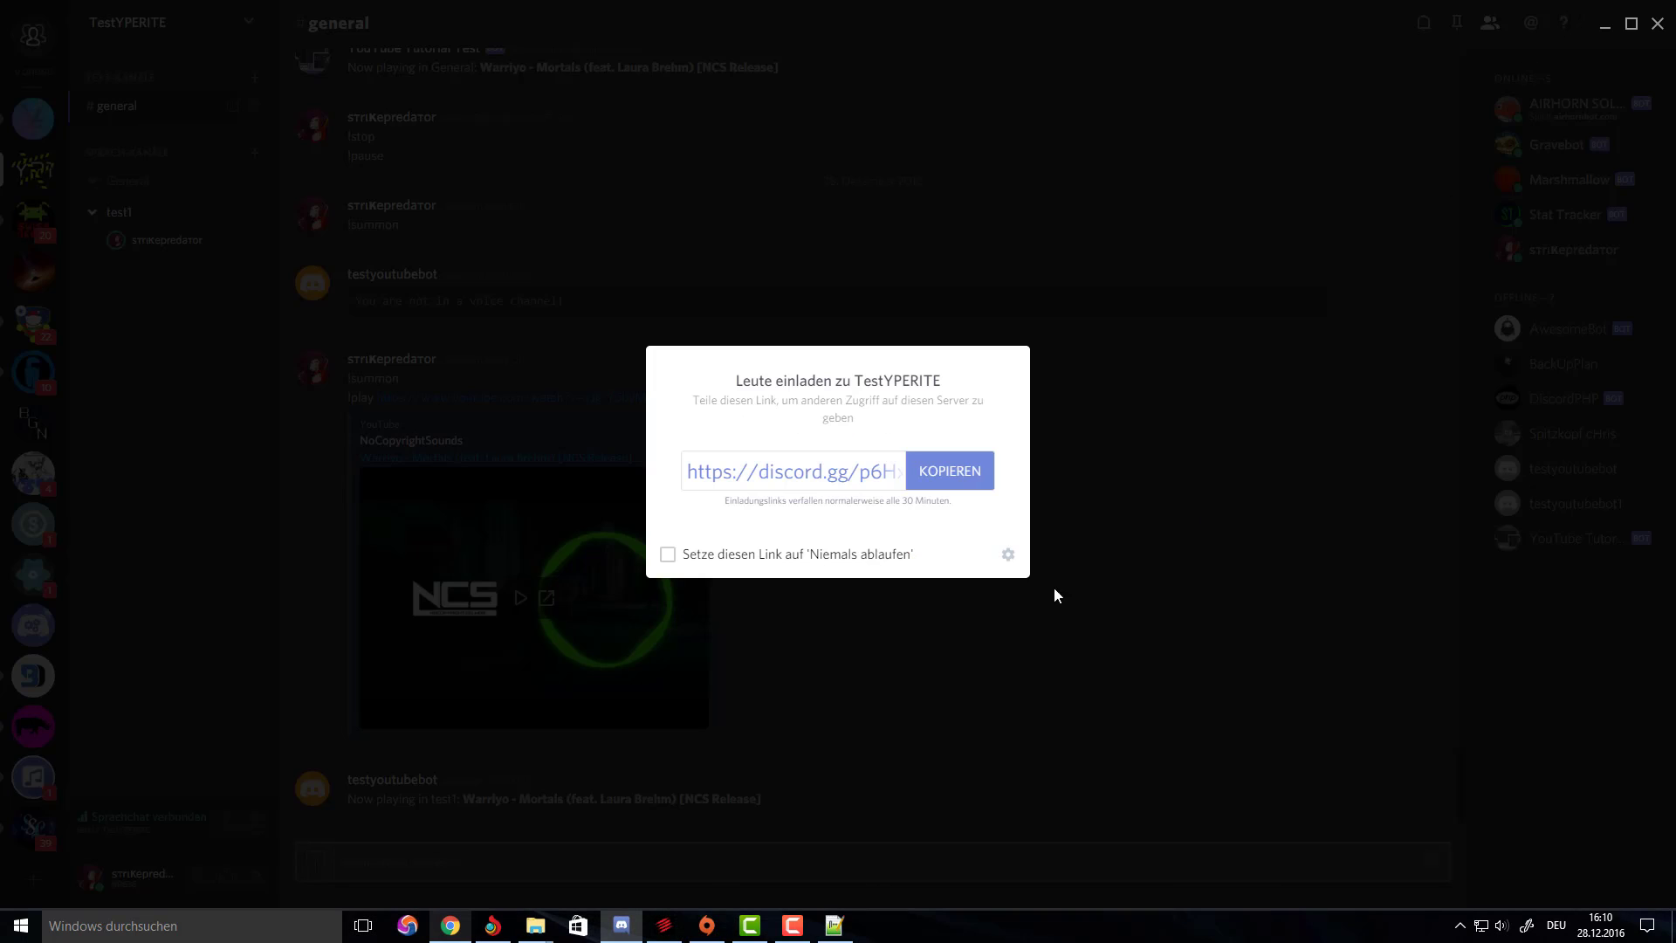
Dismiss the server invite dialog, close Notepad++ with options.ini, and get the Discord window out of view.
left_click(1065, 575)
left_click(834, 926)
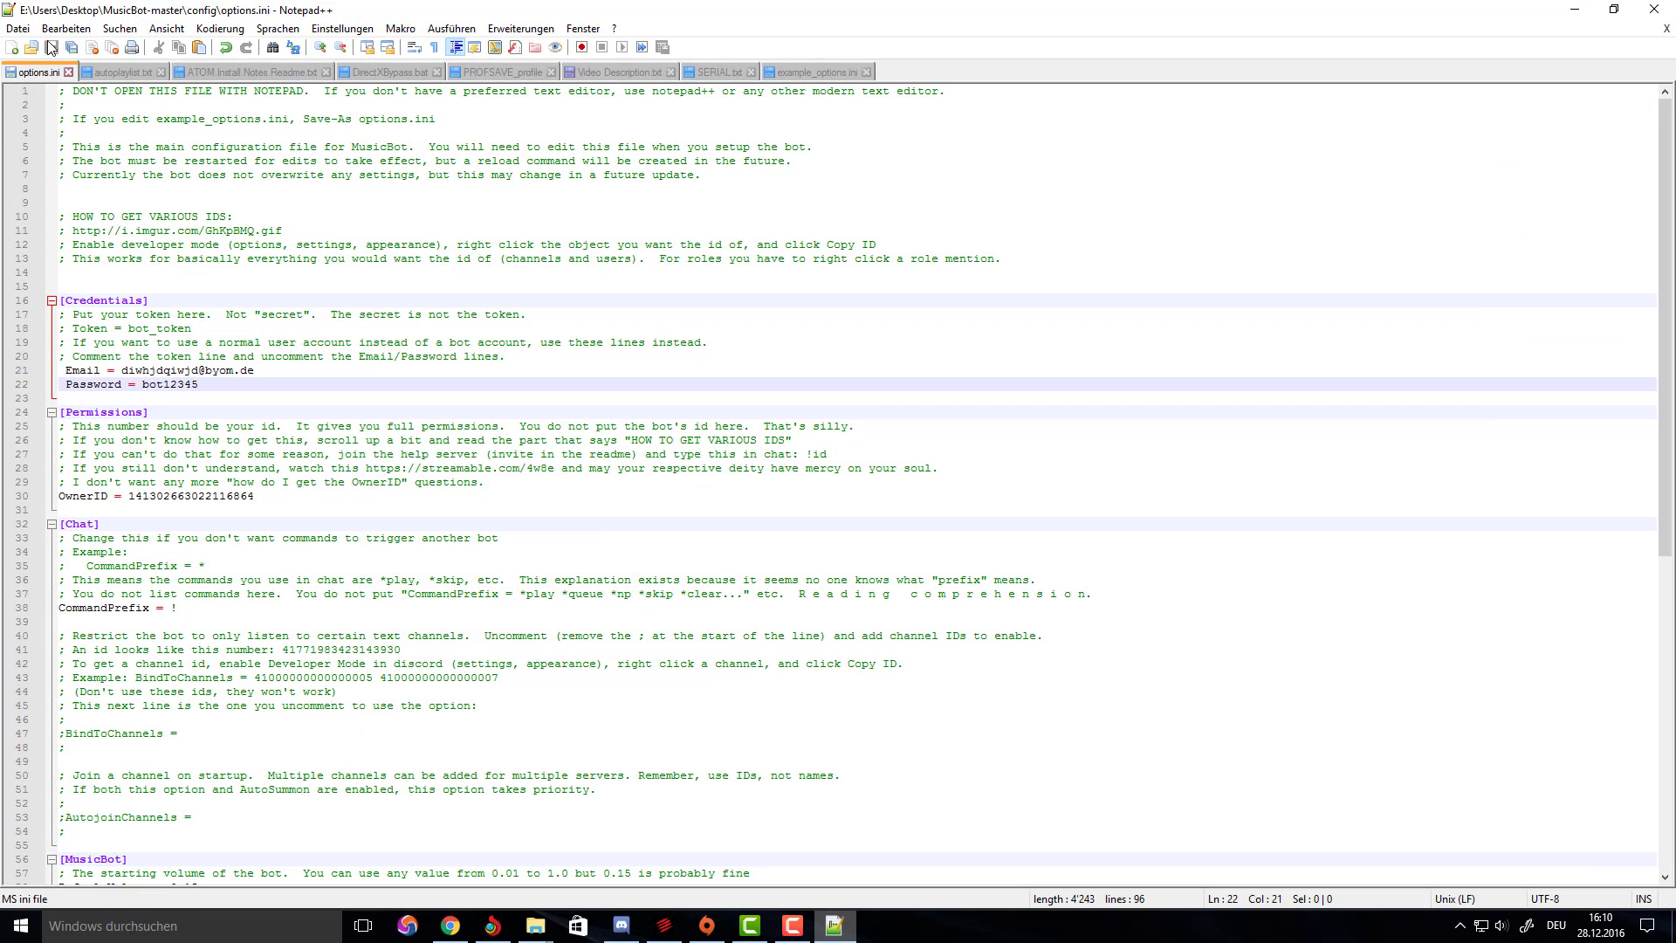
left_click(1654, 9)
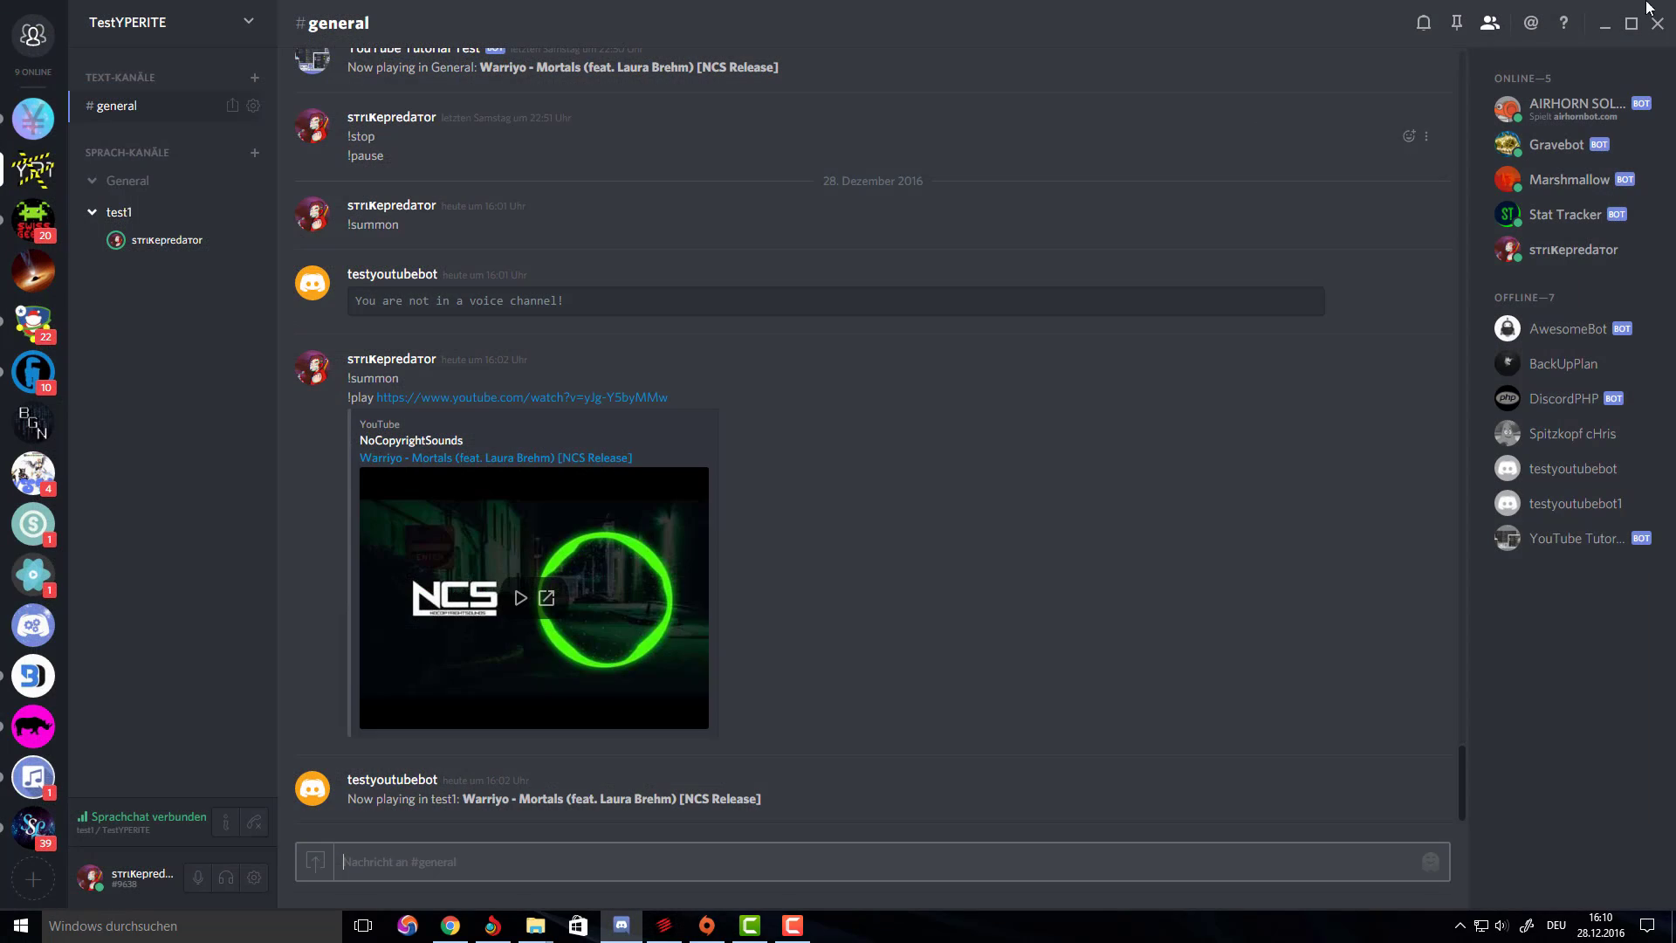
left_click(1669, 8)
Open the MusicBot-master folder from the desktop.
left_click(797, 337)
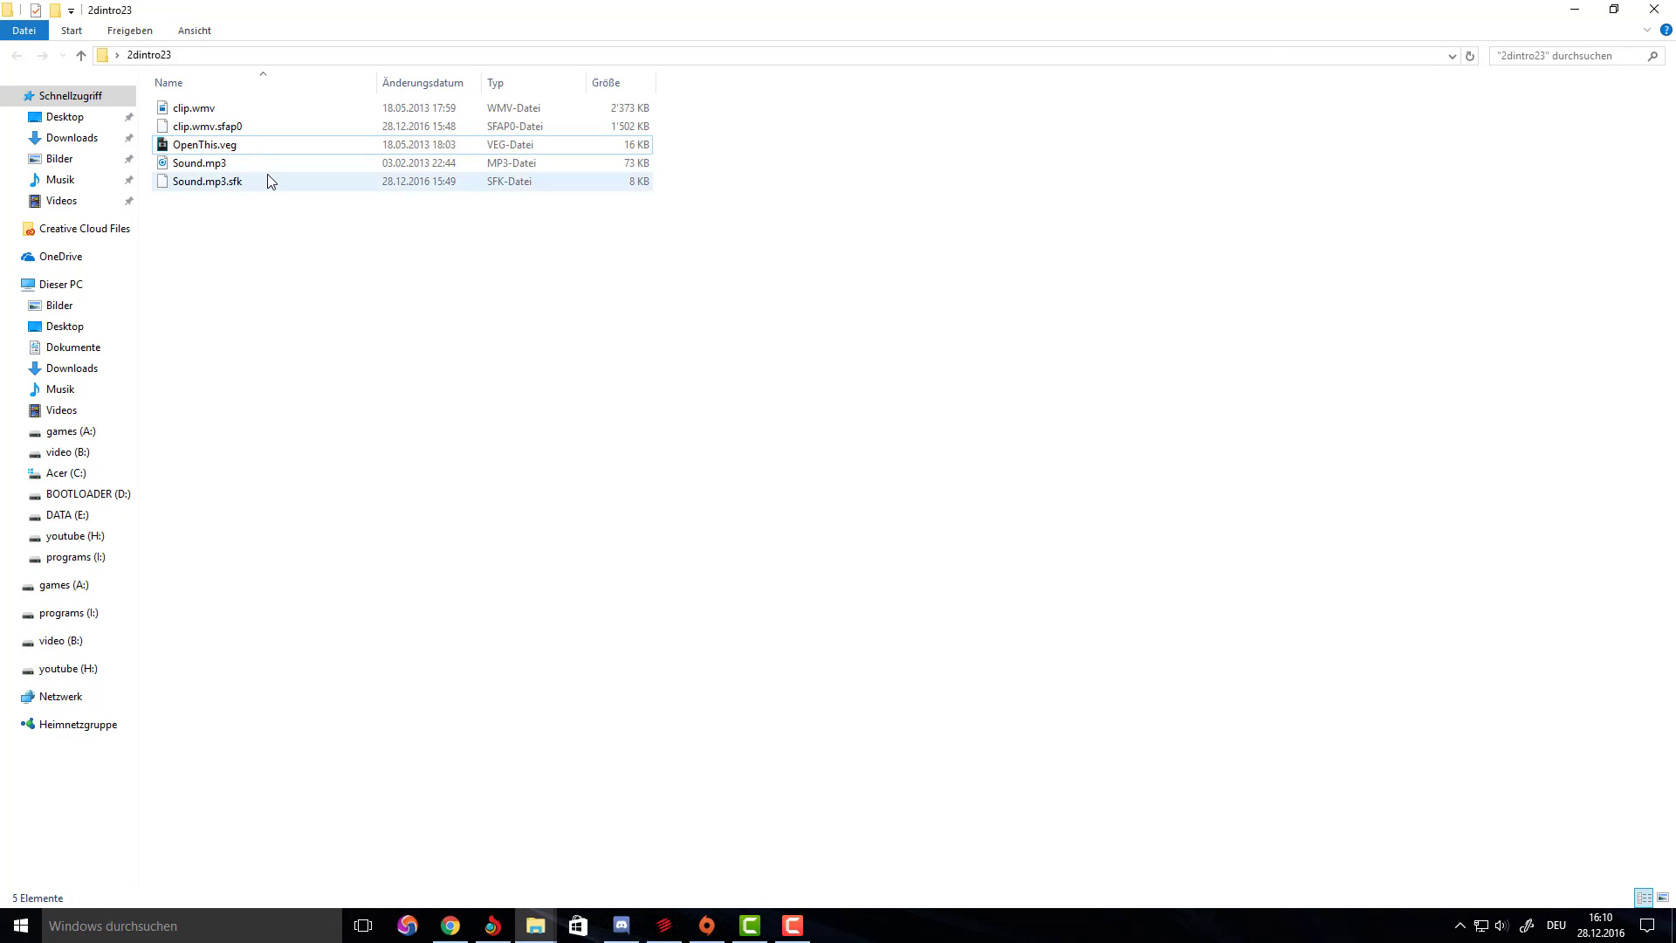
left_click(65, 117)
key("super+d")
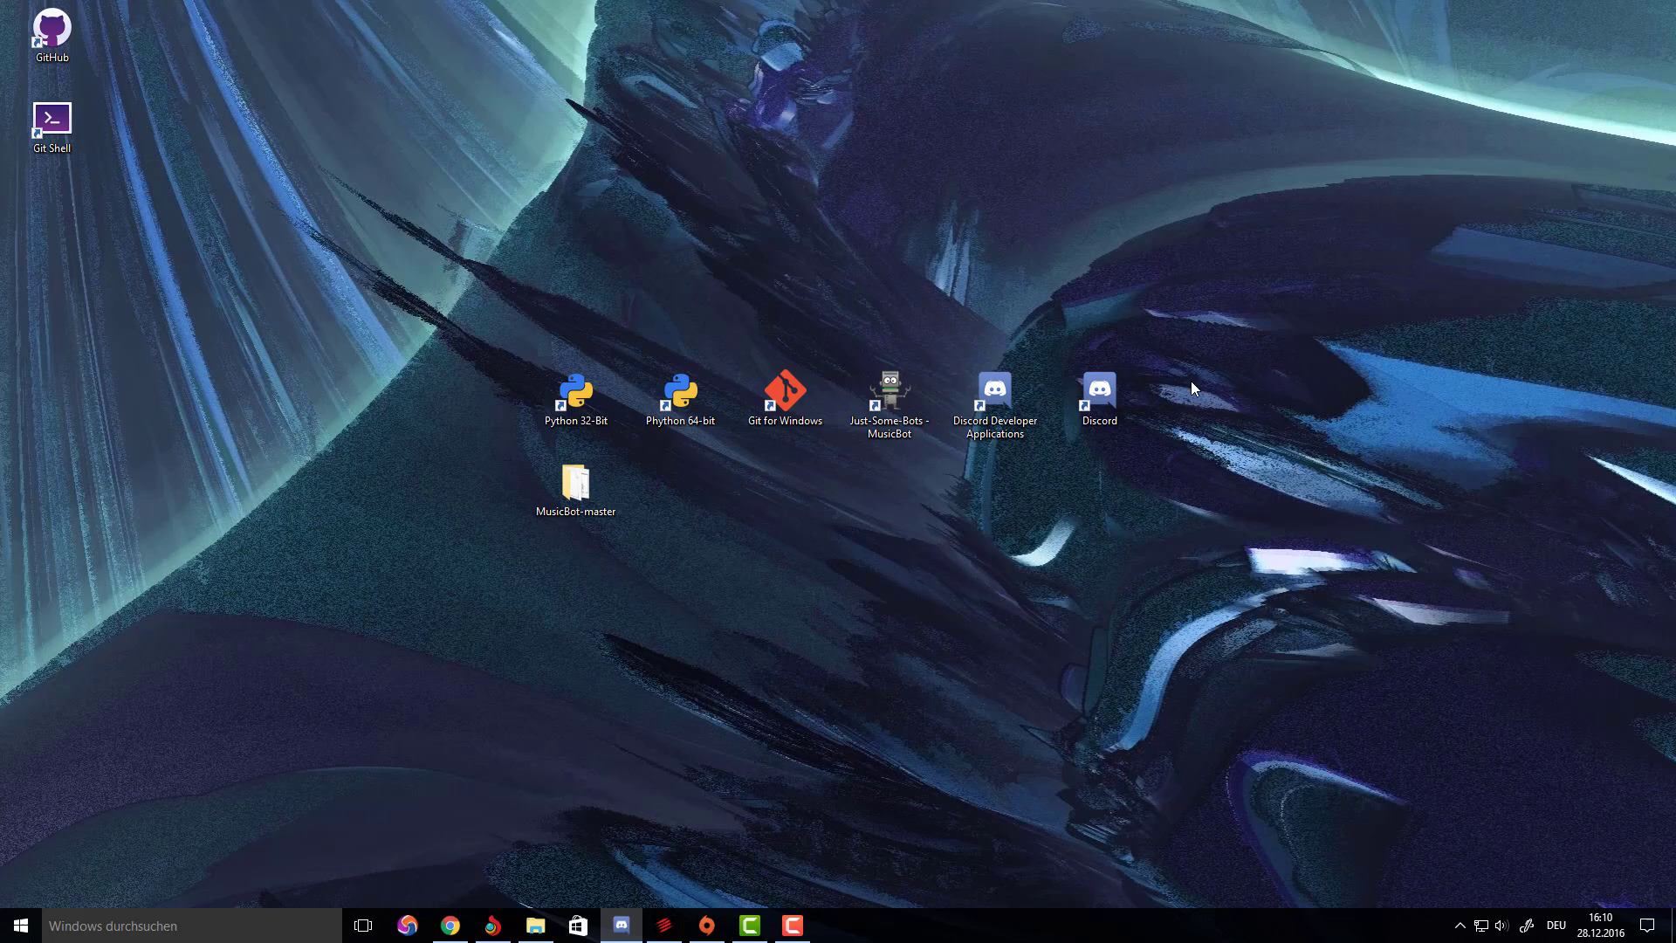
double_click(553, 508)
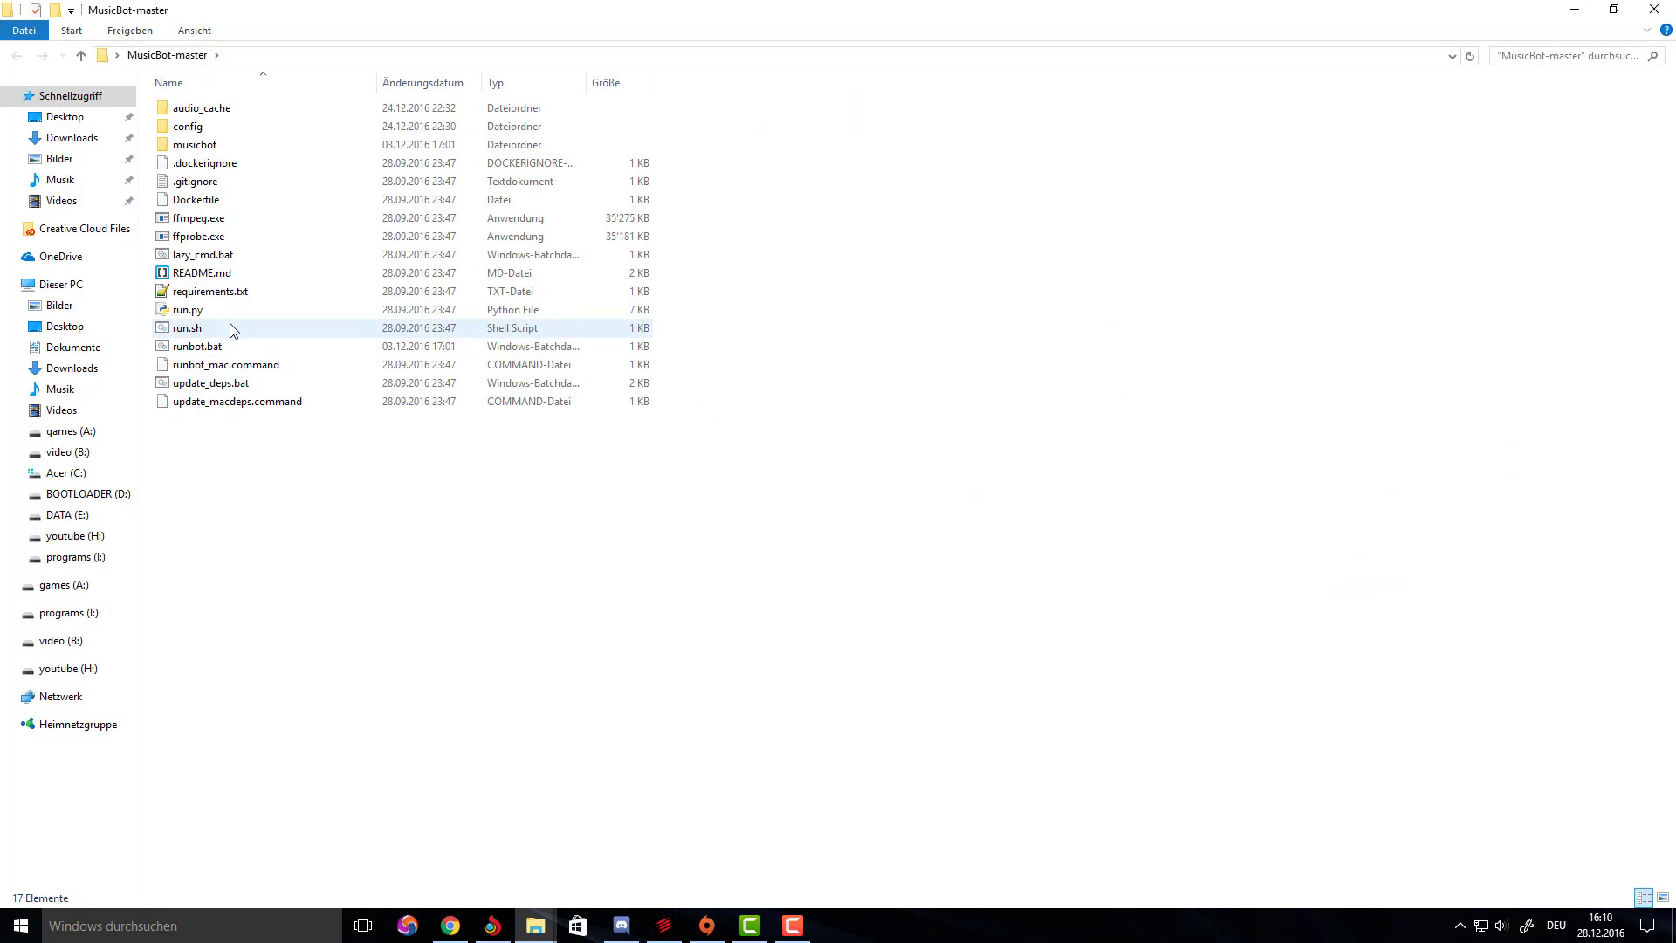
Run runbot.bat so MusicBot v1.9.5_2 connects to TestYPERITE, keeping the MusicBot-master folder in front.
left_click(621, 926)
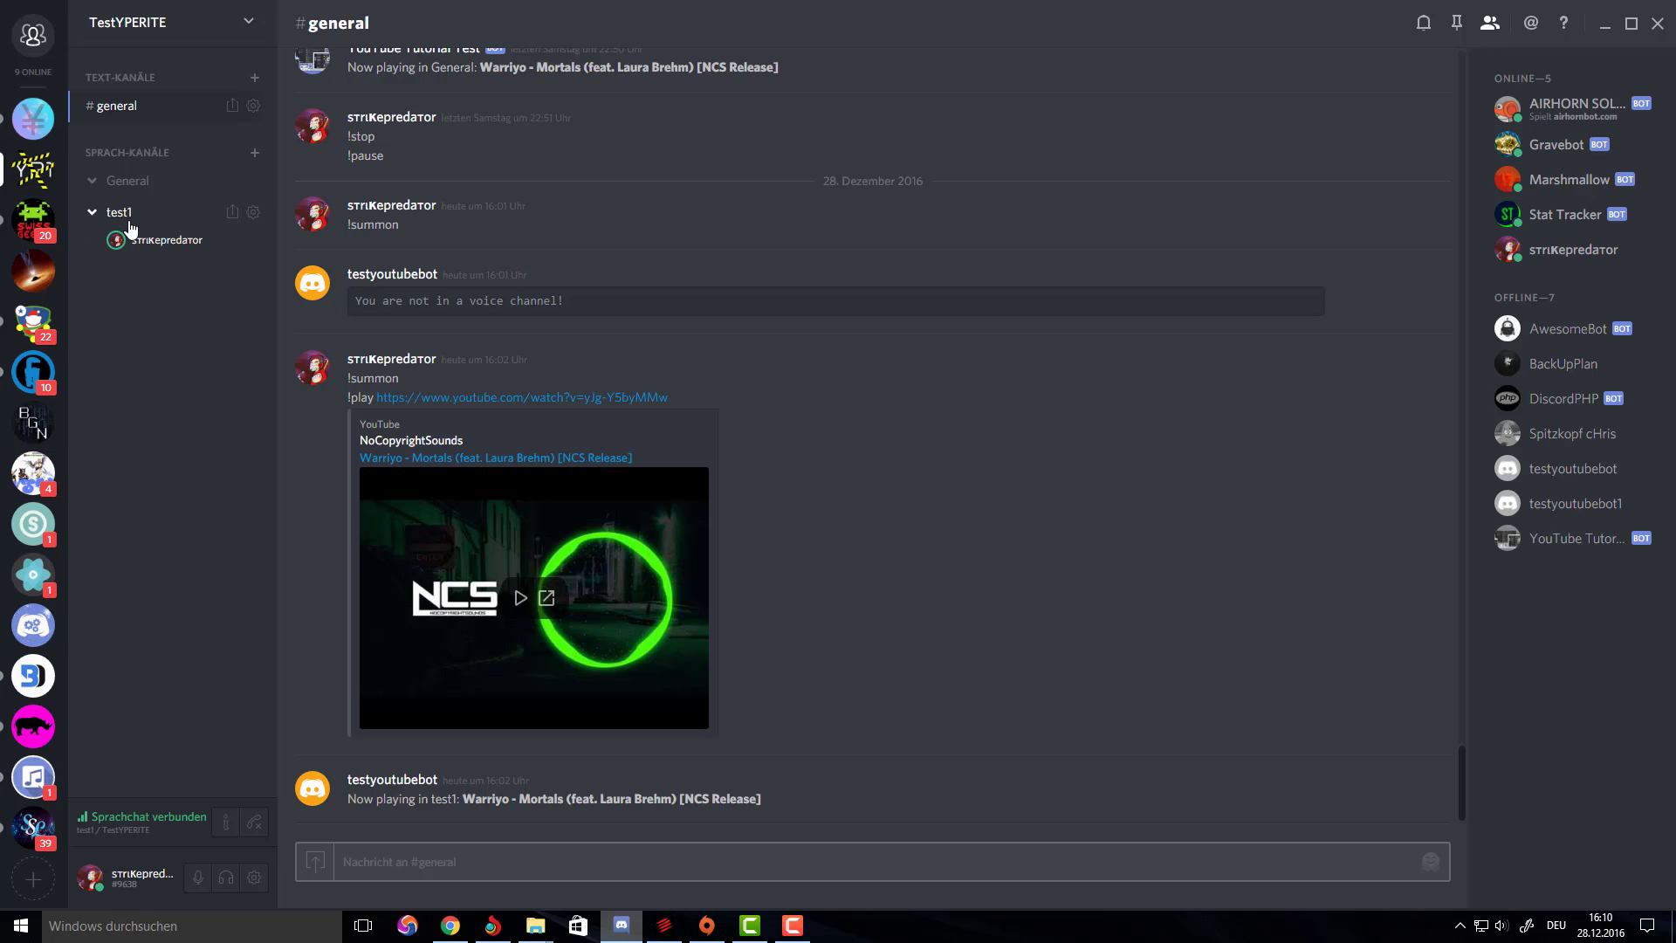
left_click(1604, 23)
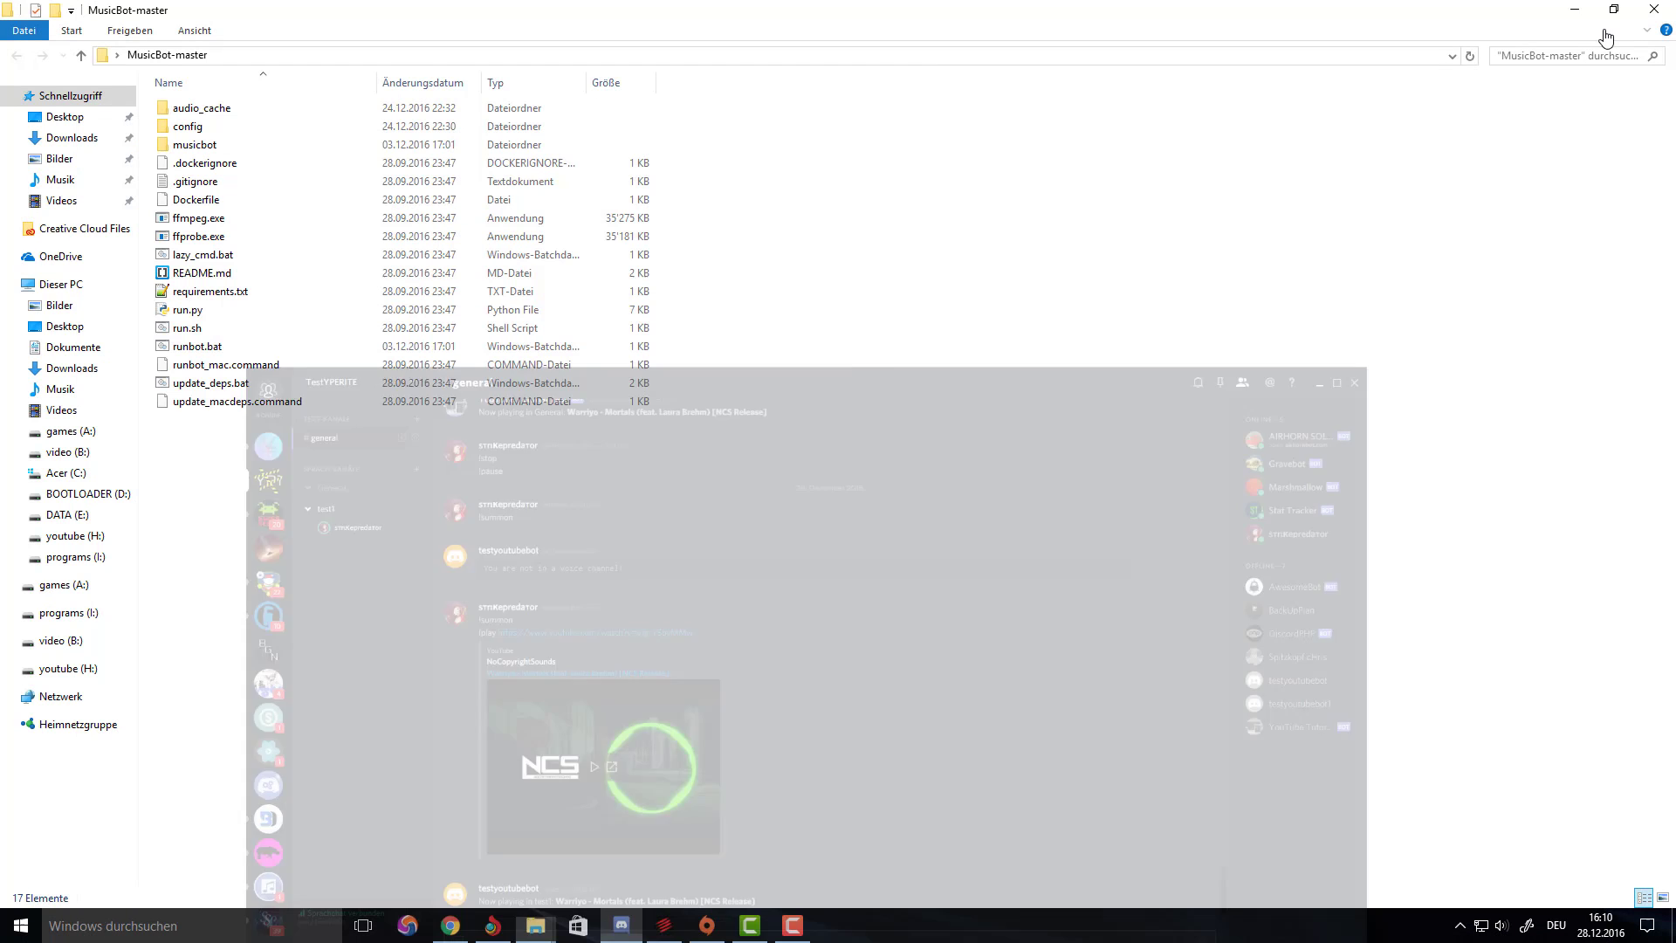
double_click(205, 346)
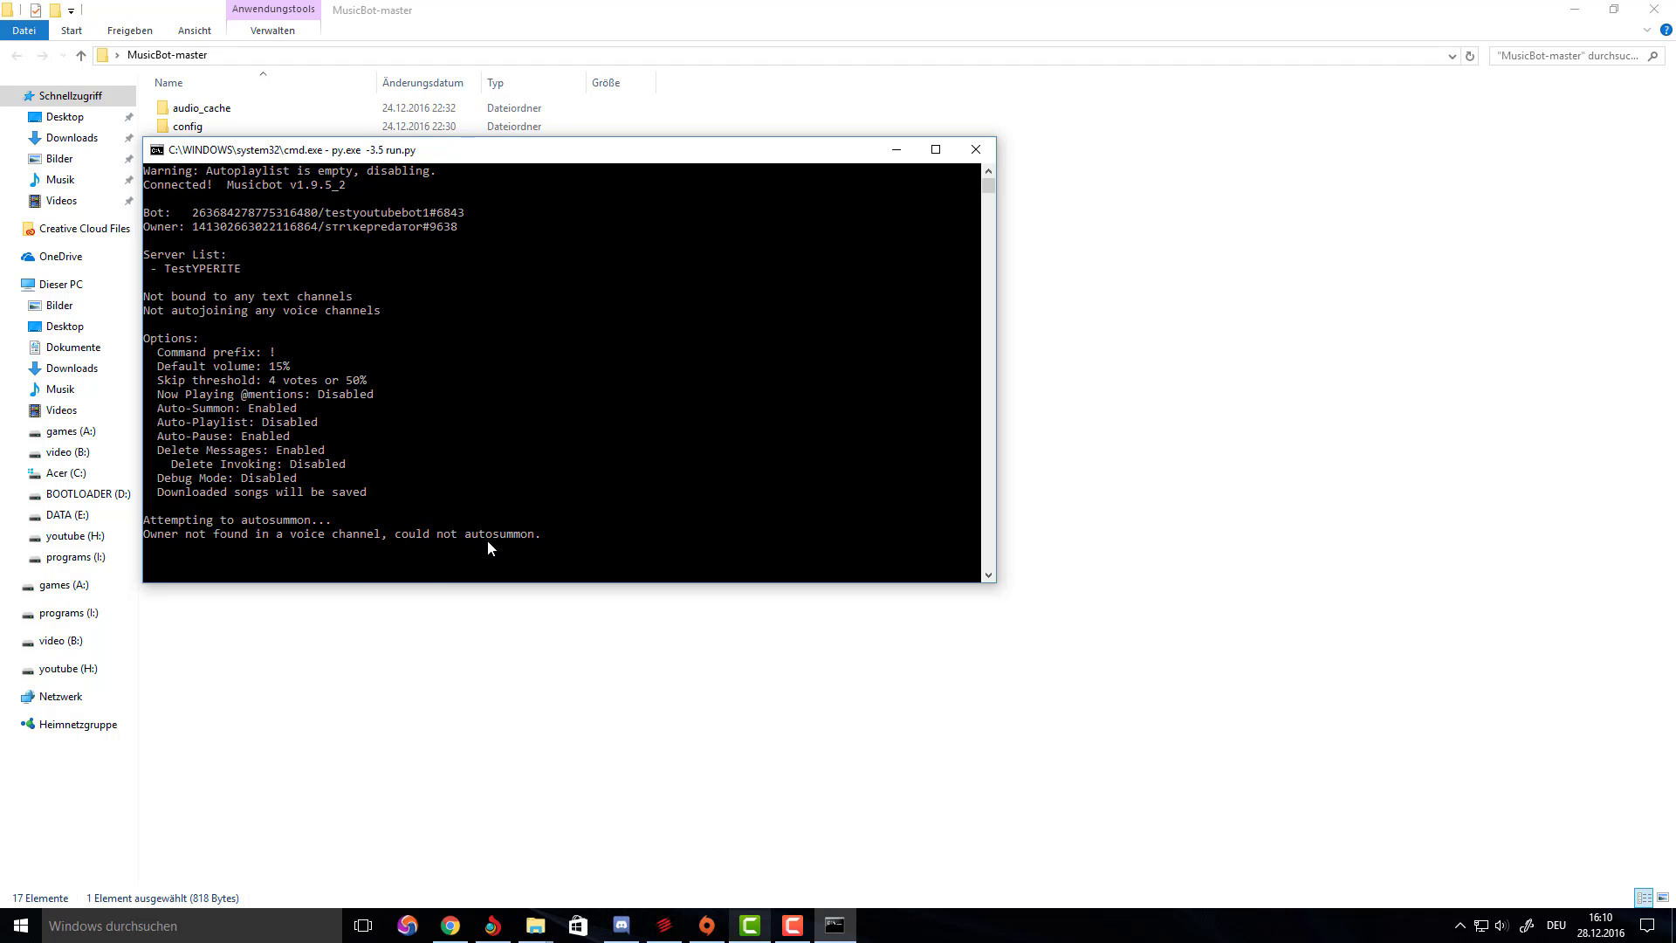
left_click(410, 611)
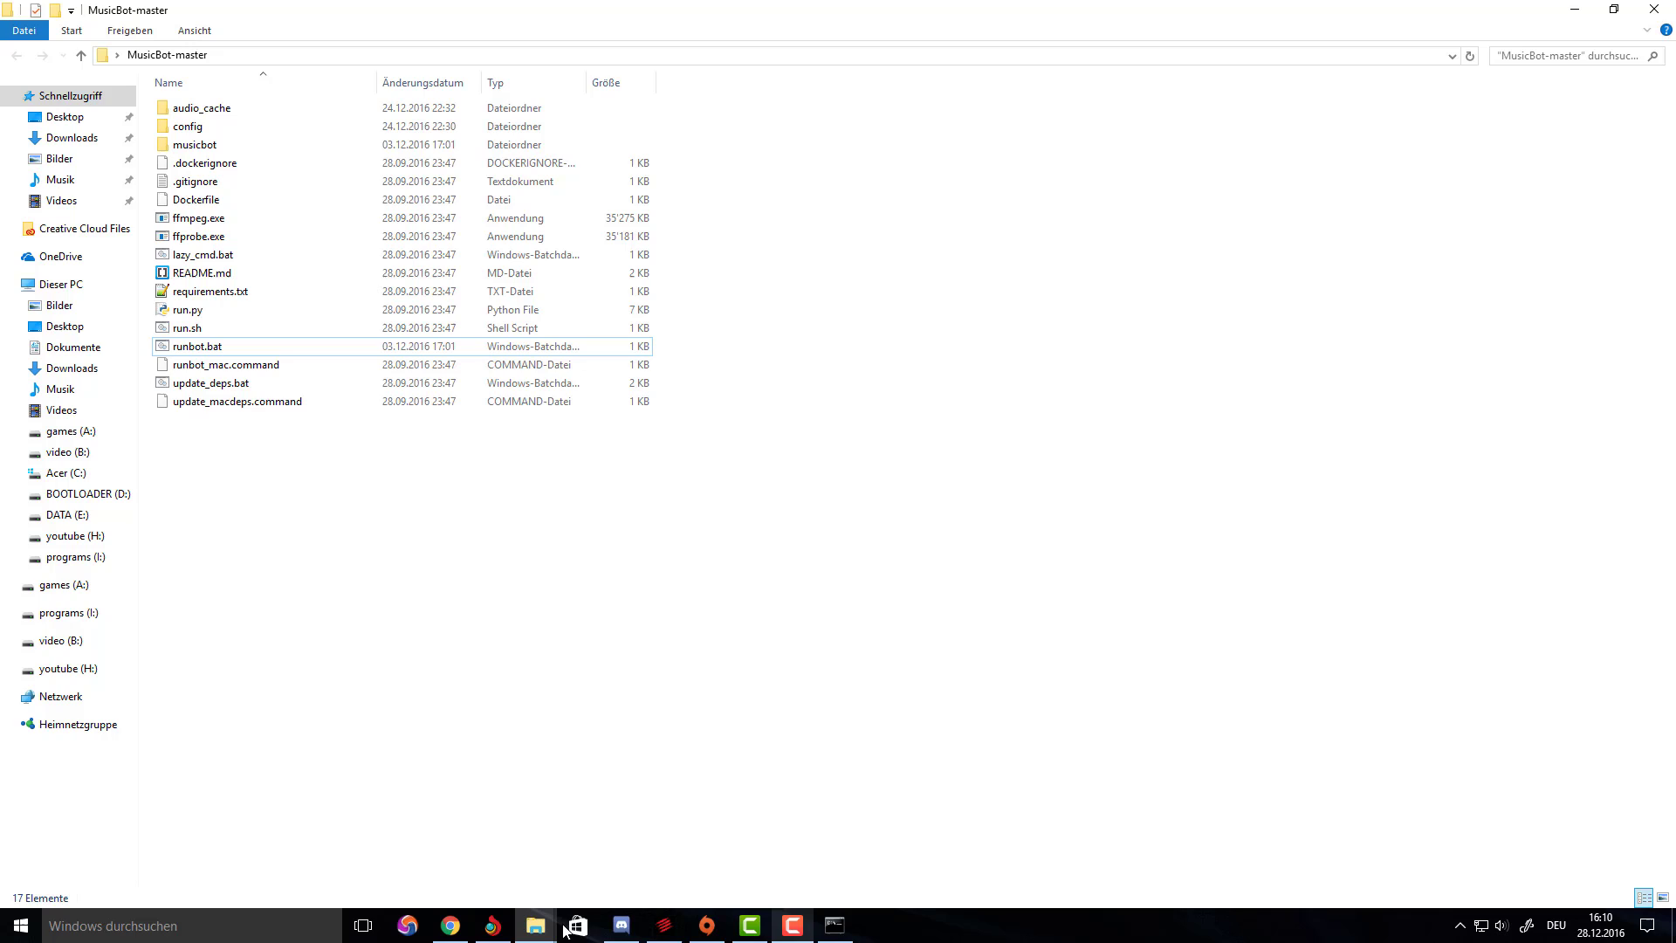
Join the General voice channel and send !summon to bring testyoutubebot1 into voice.
left_click(620, 925)
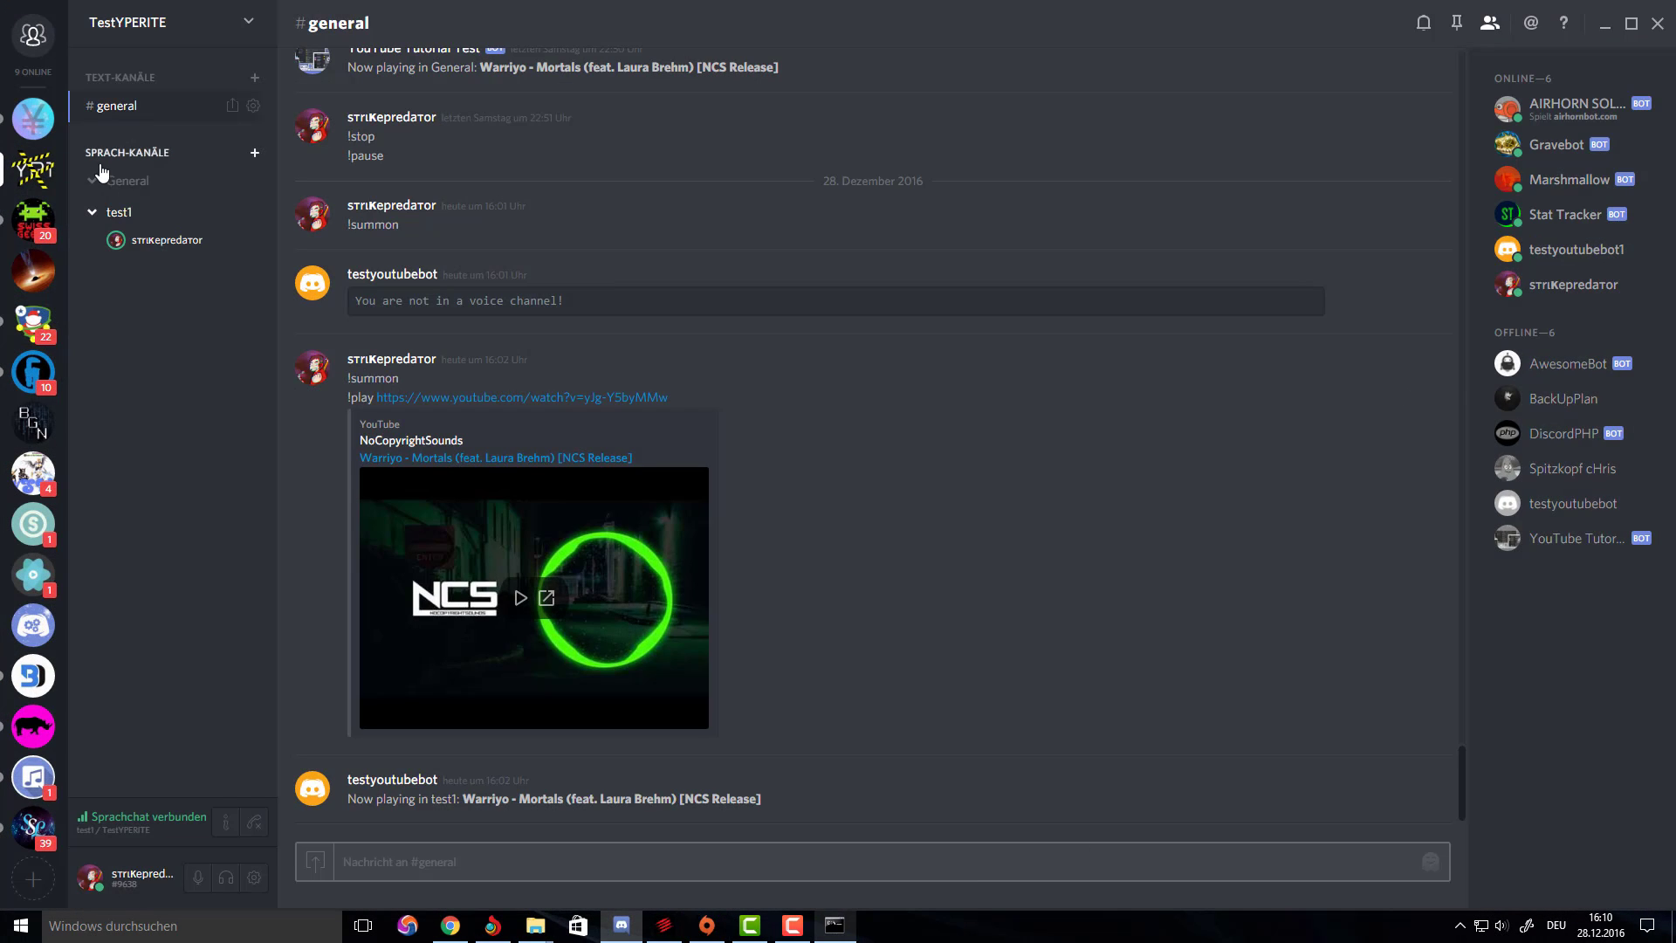
left_click(127, 180)
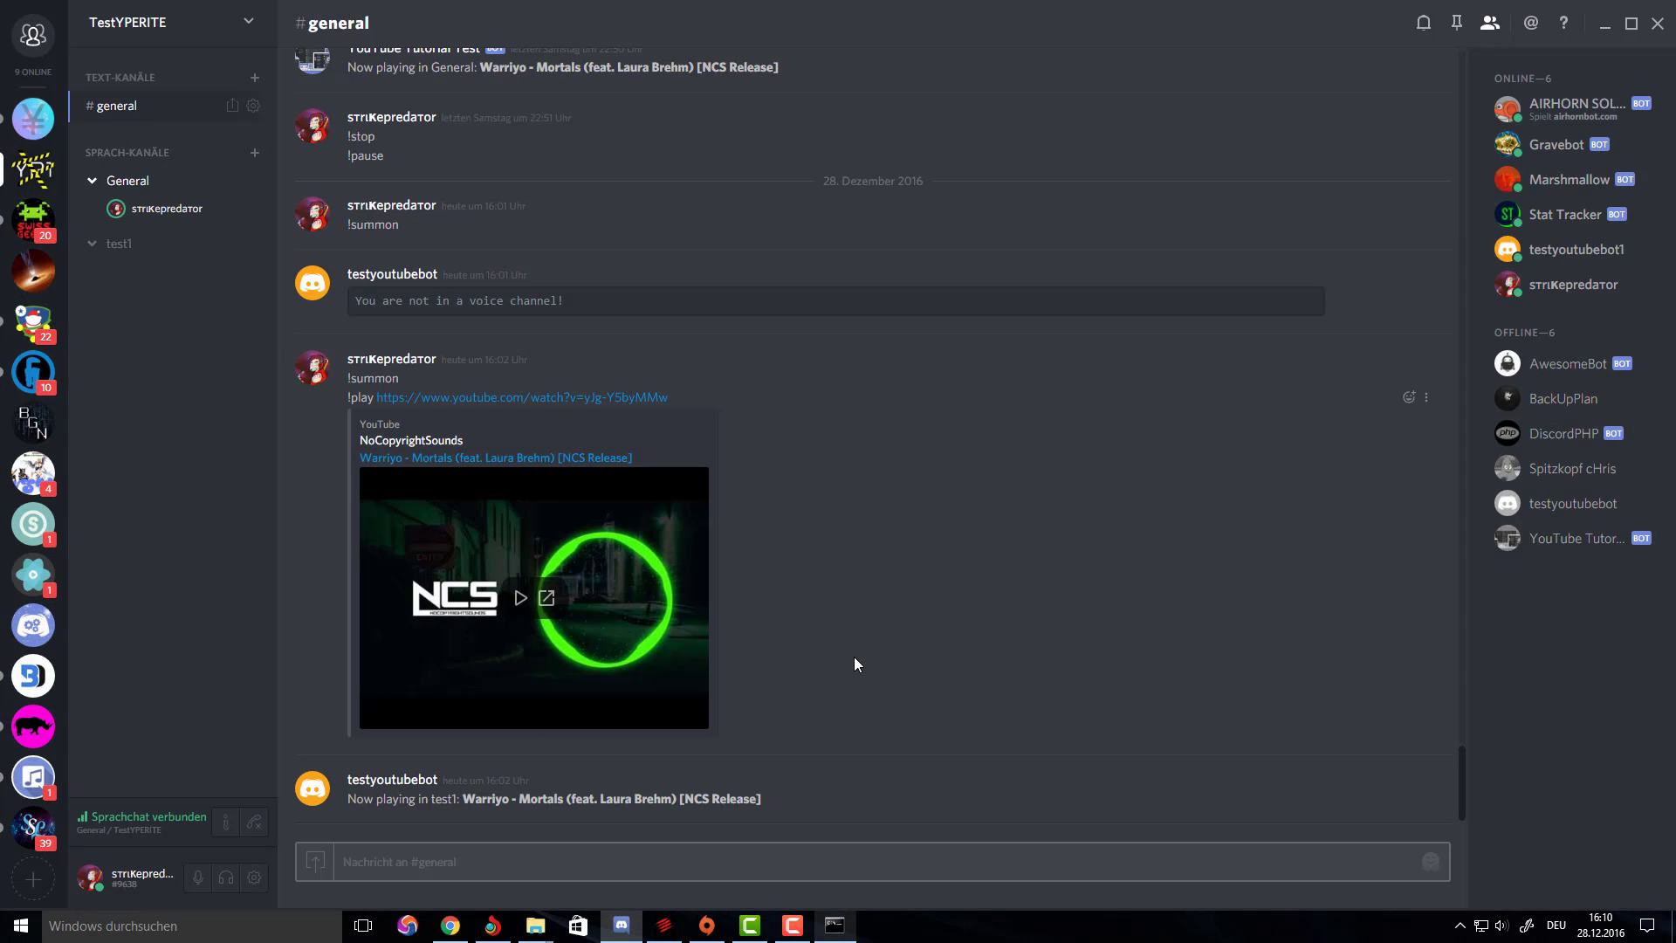
type("!sm")
key("BackSpace")
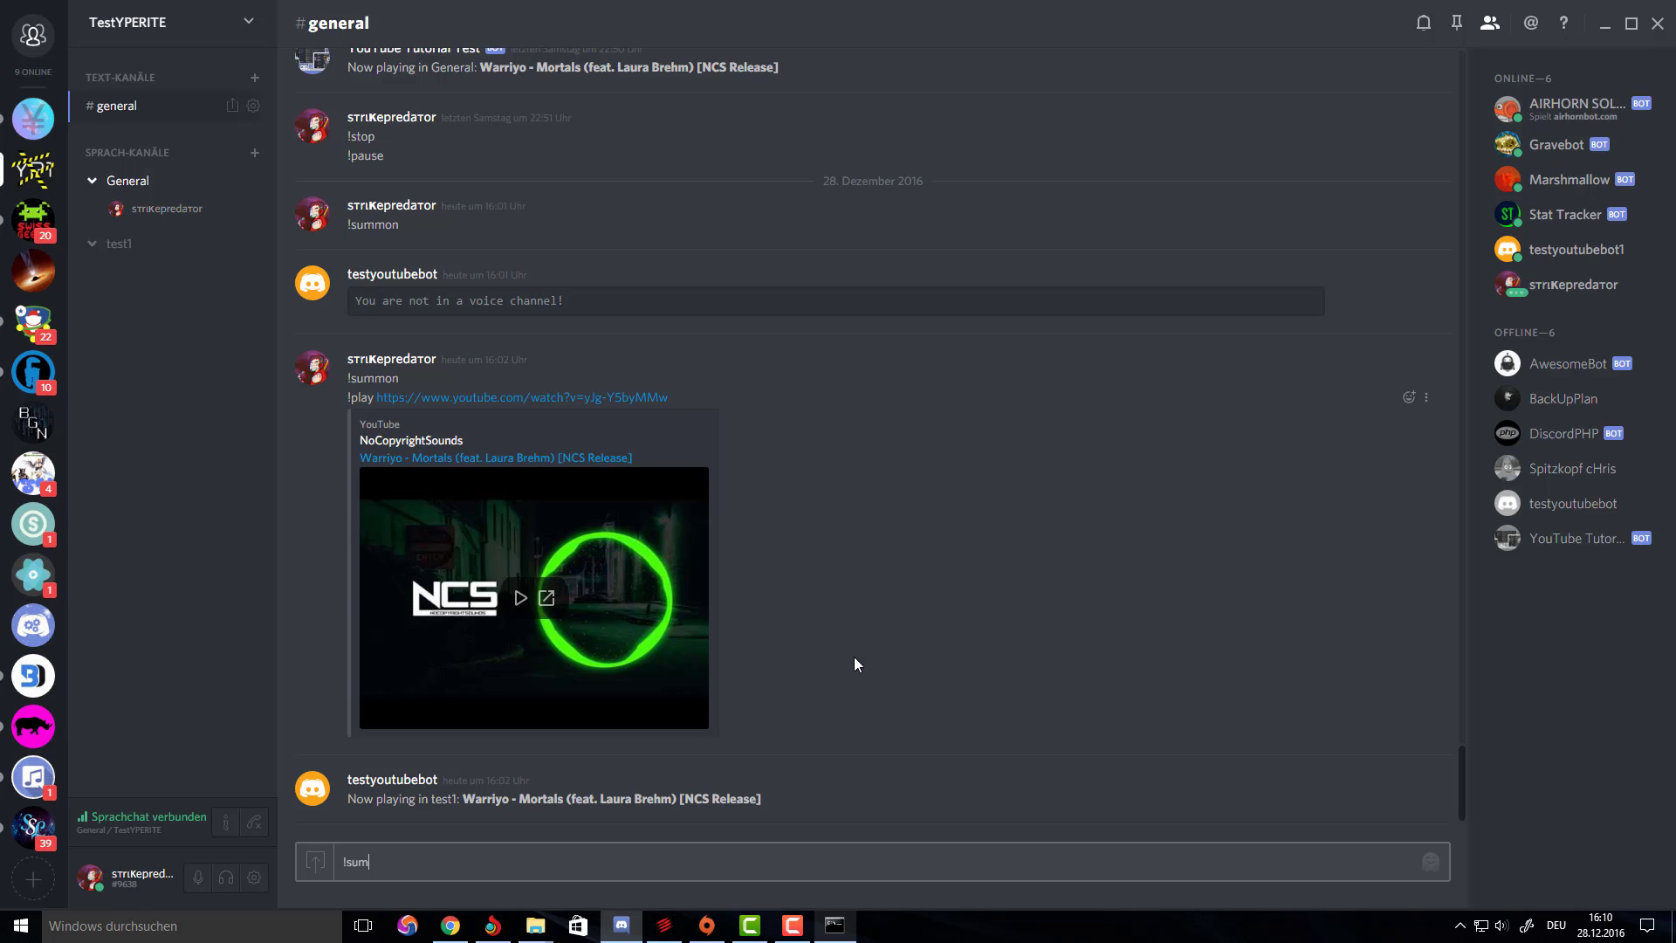
key("Return")
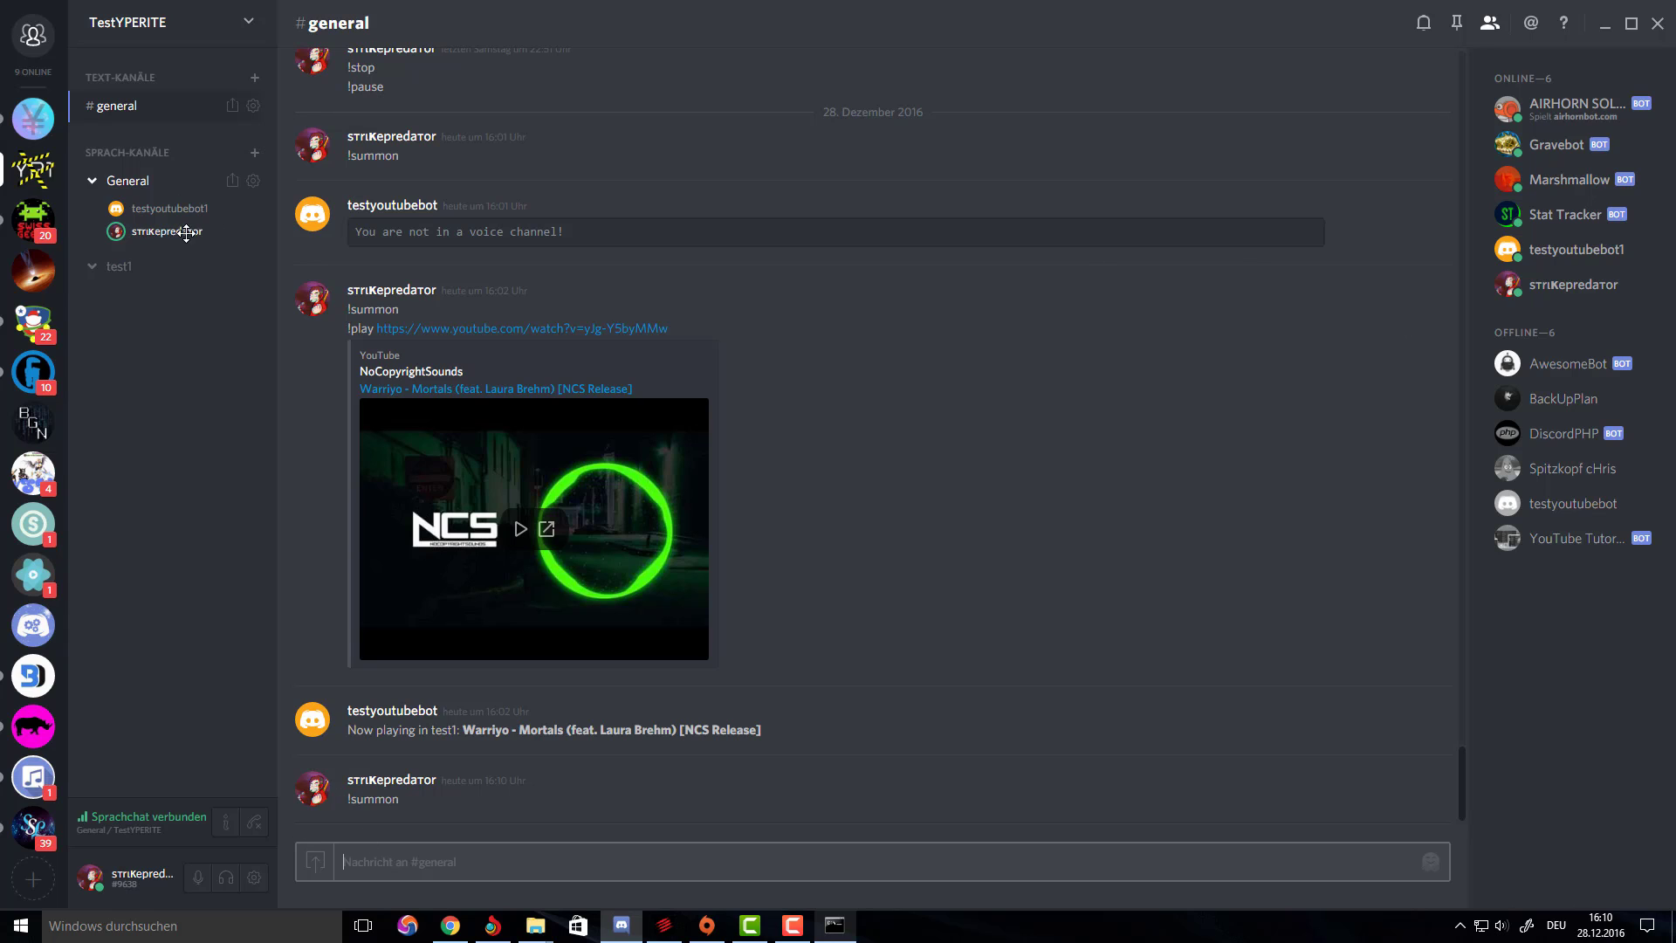
Copy the earlier !play command with its YouTube link into the message box.
left_click_drag(670, 330, 349, 329)
key("ctrl+c")
left_click(463, 869)
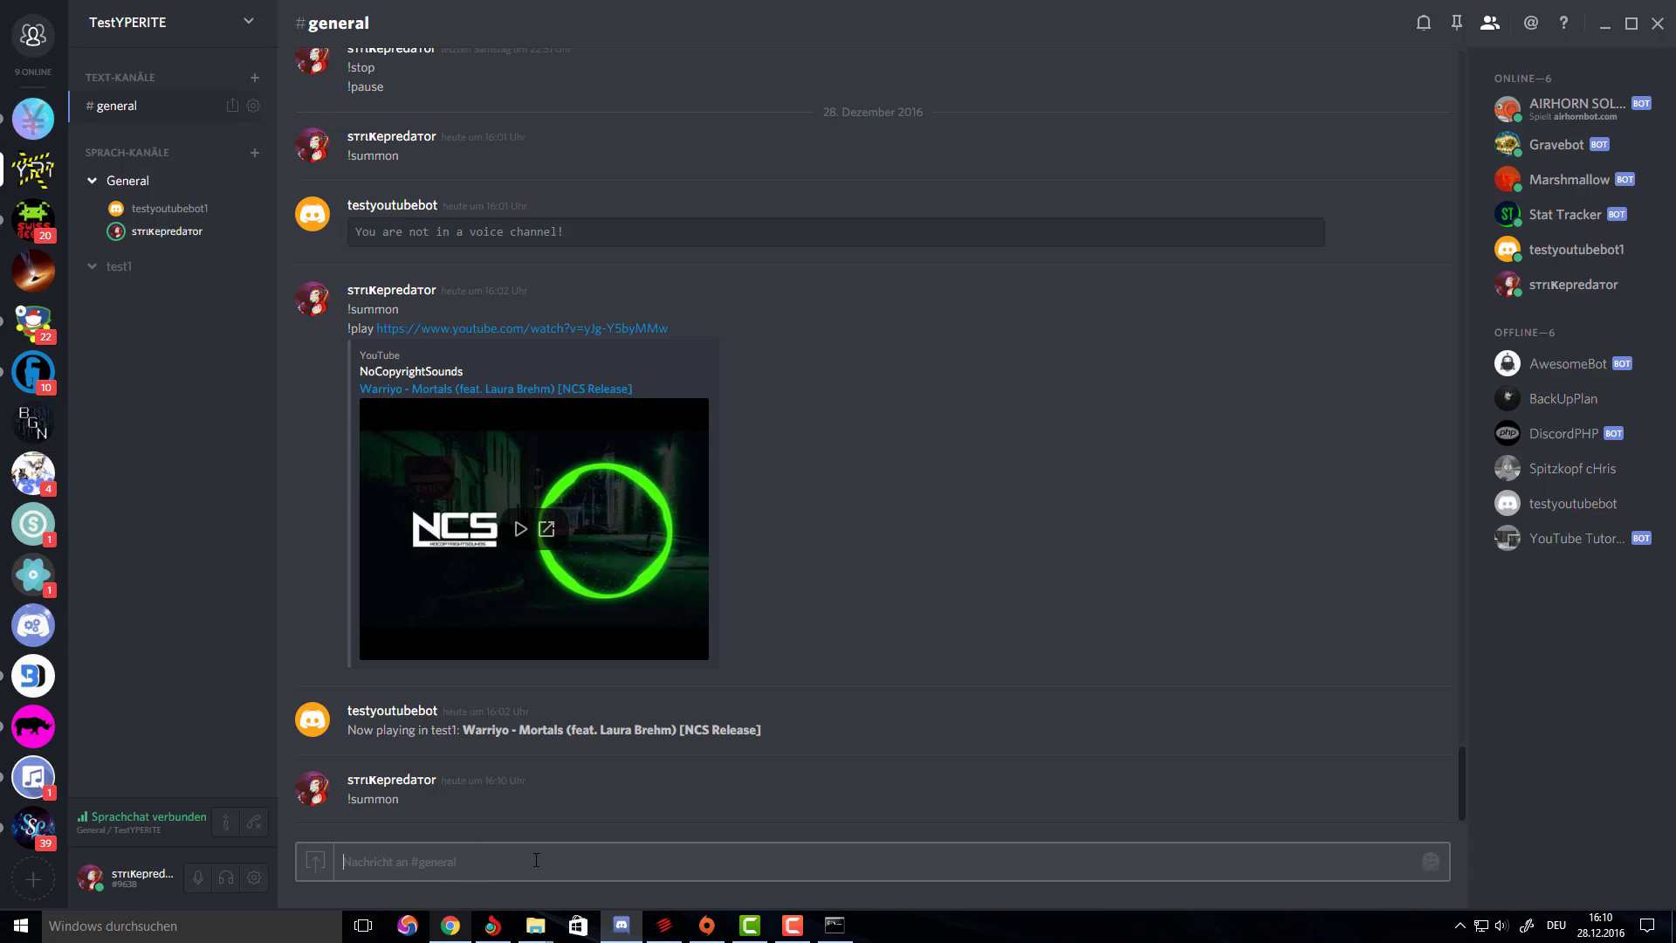
key("ctrl+v")
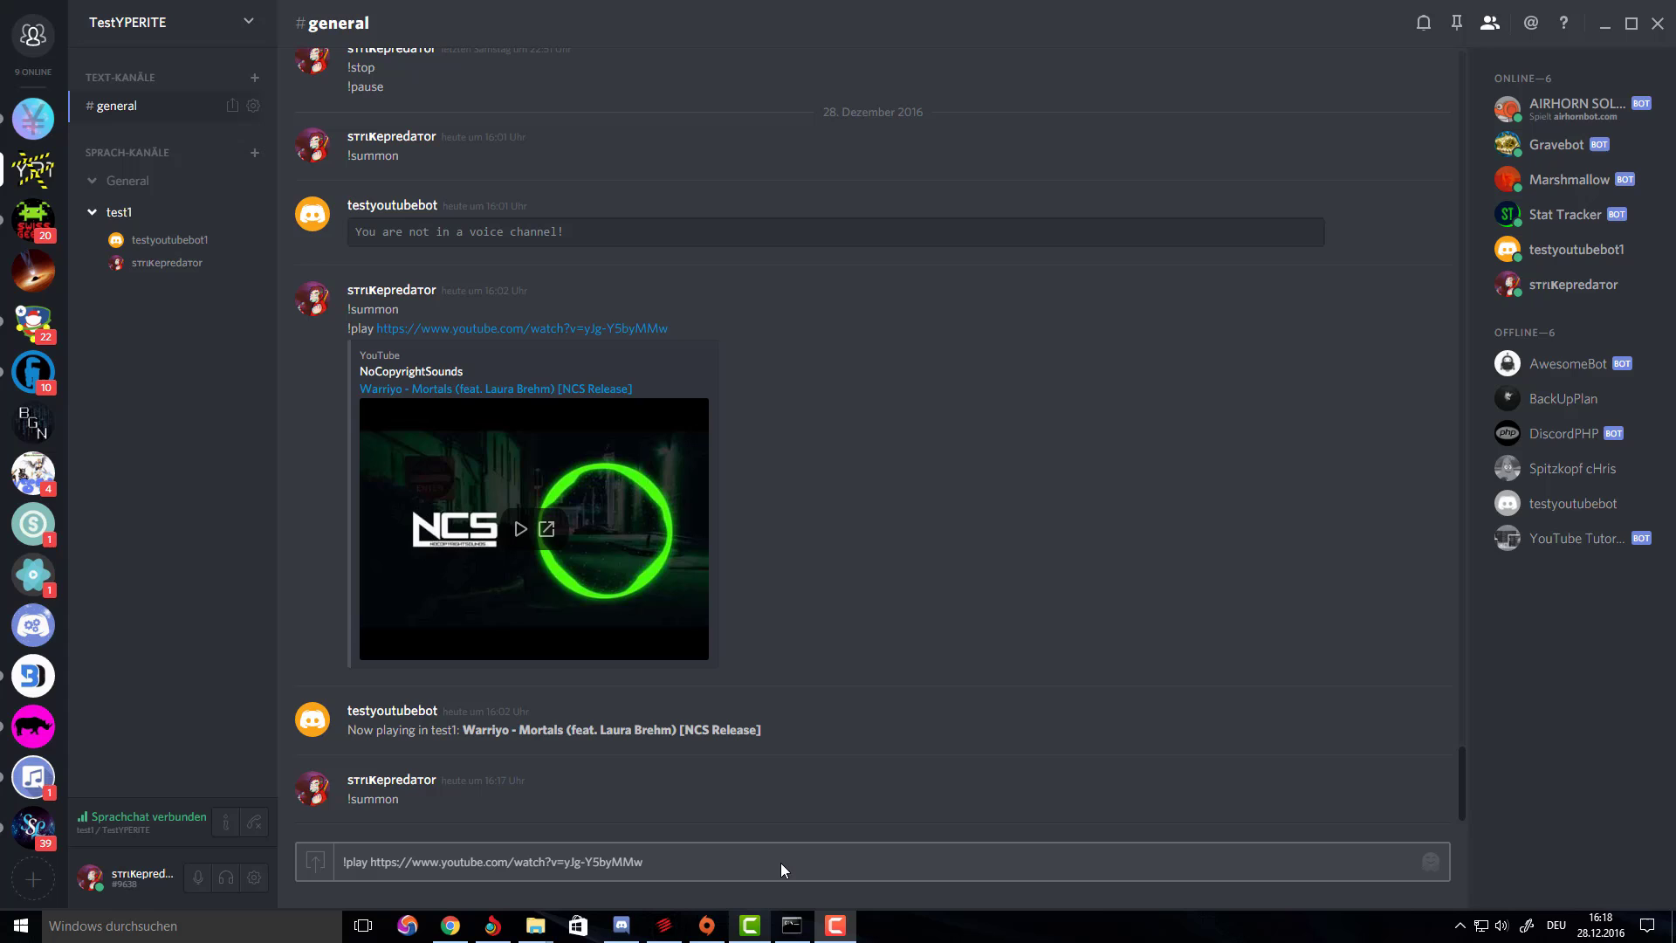
Send the !play link so the bot plays Warriyo - Mortals (feat. Laura Brehm) in test1.
left_click(781, 863)
key("Return")
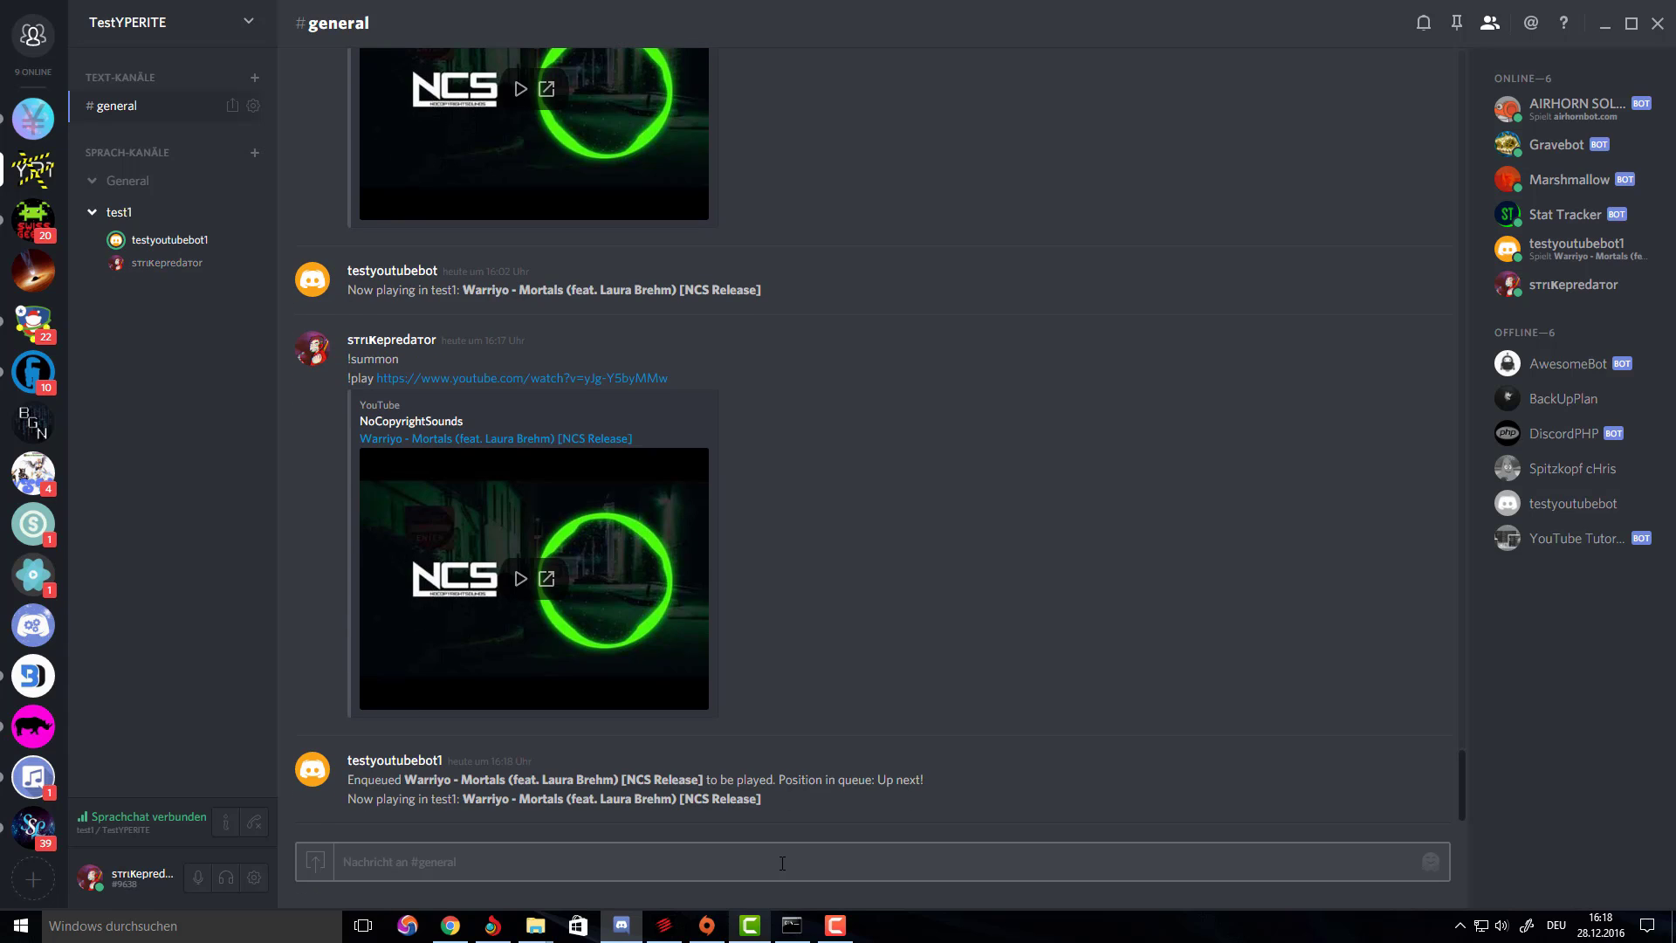
right_click(185, 239)
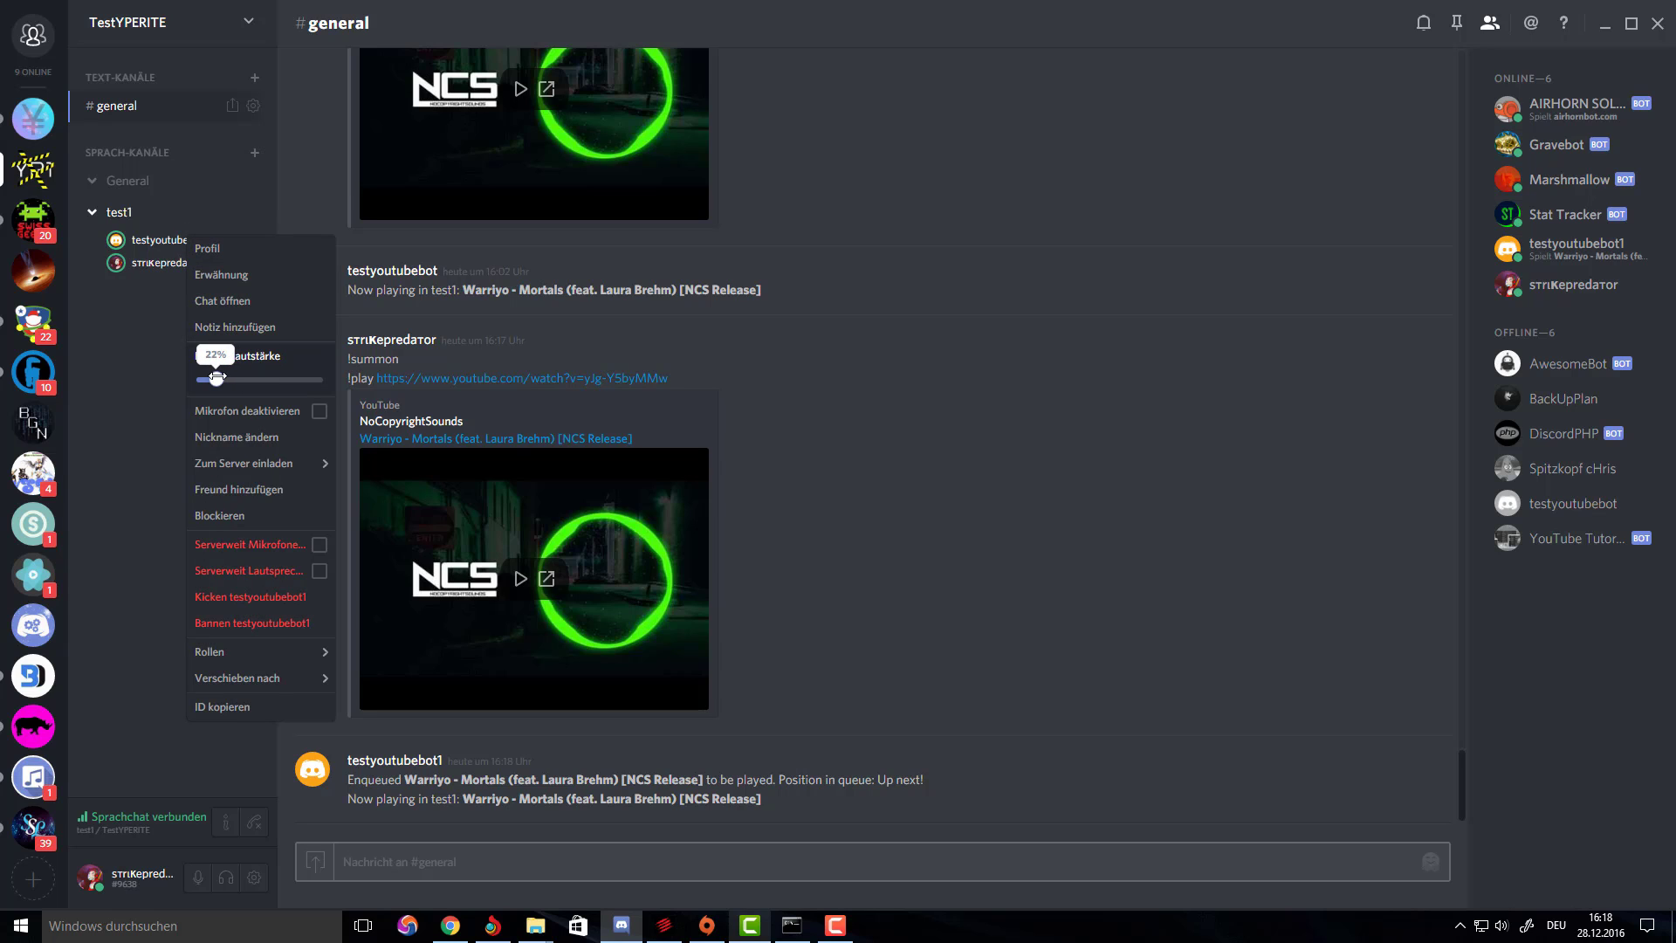
left_click(864, 417)
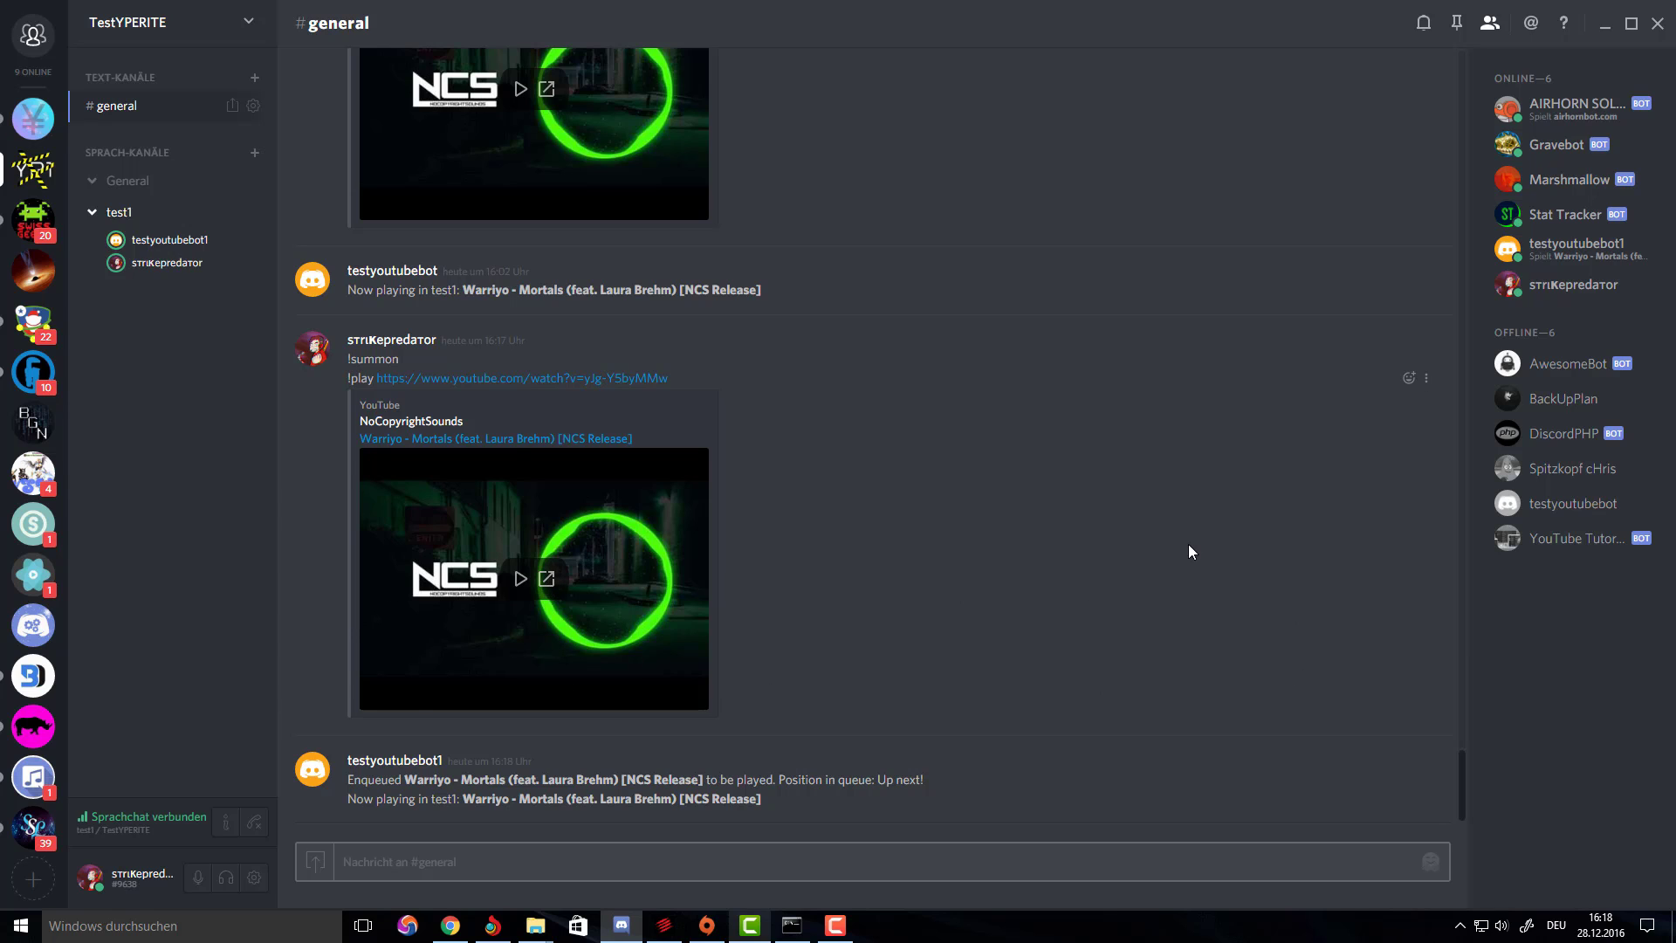
Check the bot's user volume slider in its voice-channel options.
scroll(1221, 494, "up", 5)
scroll(1219, 490, "down", 5)
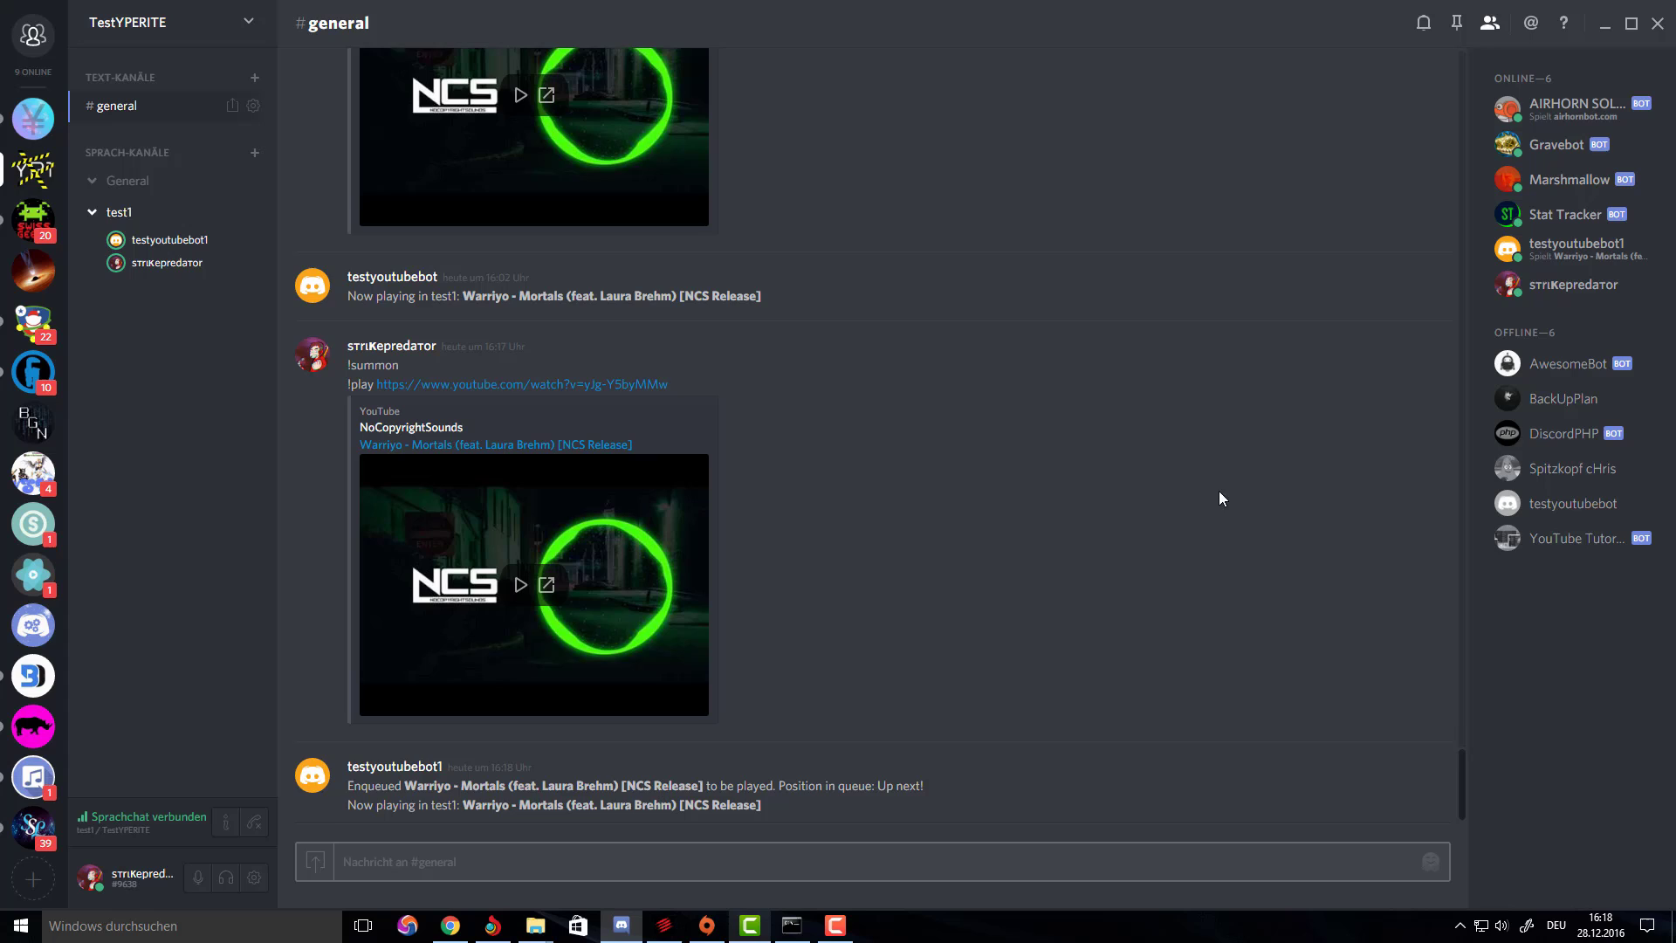
right_click(168, 241)
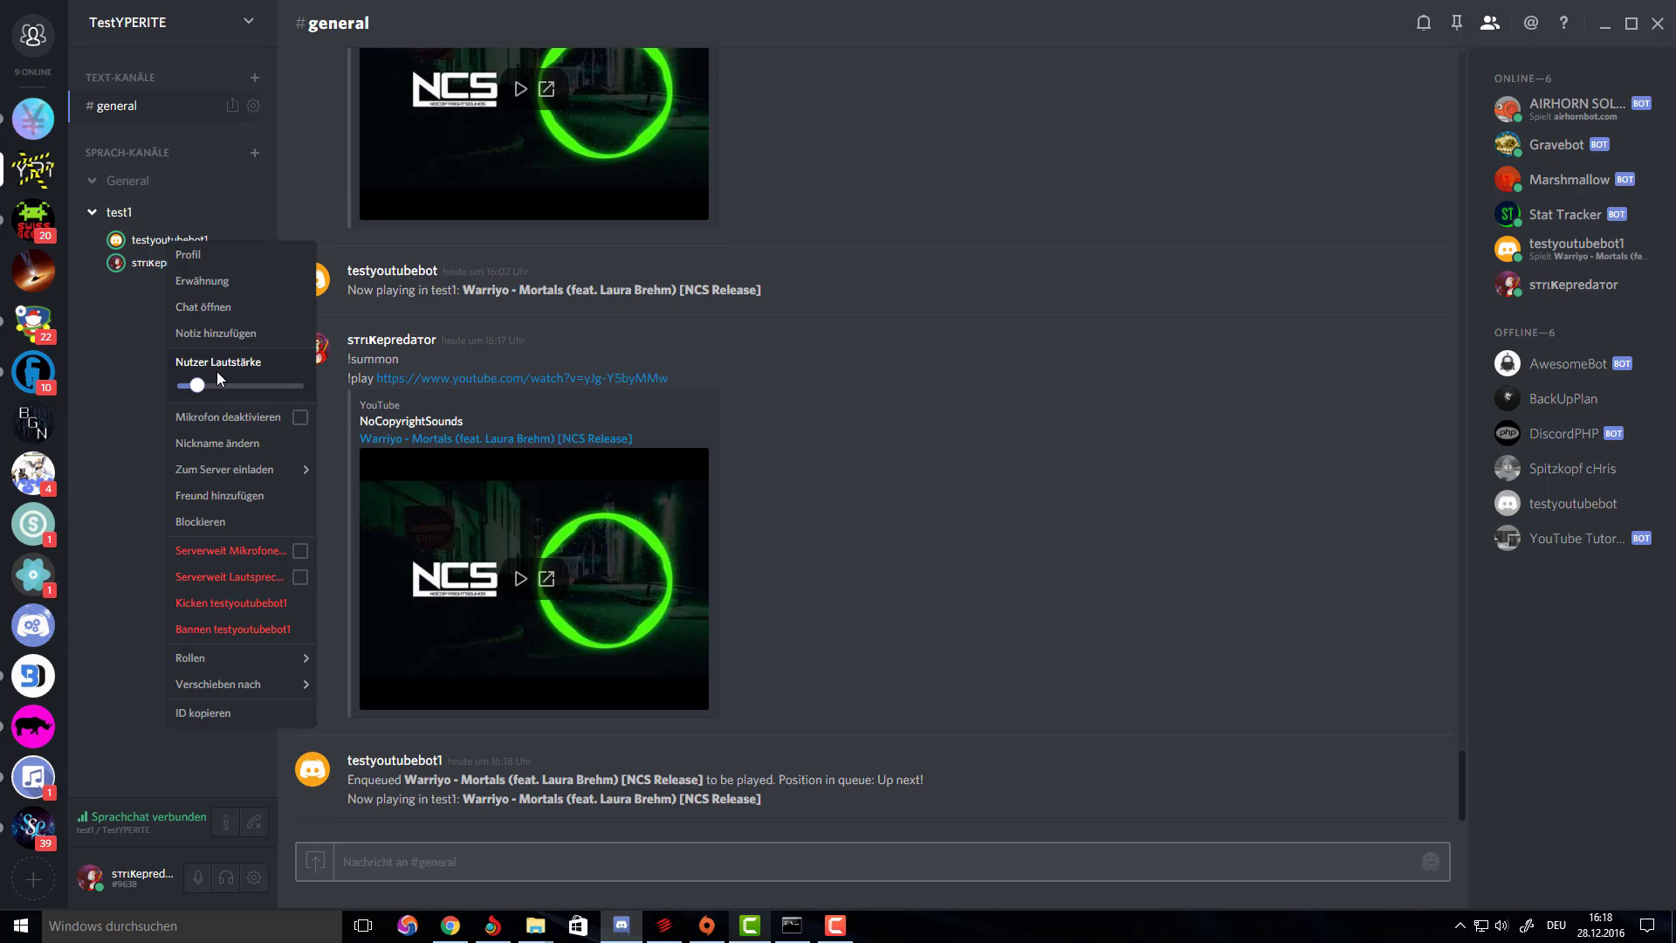
mouse_move(196, 386)
left_click(986, 466)
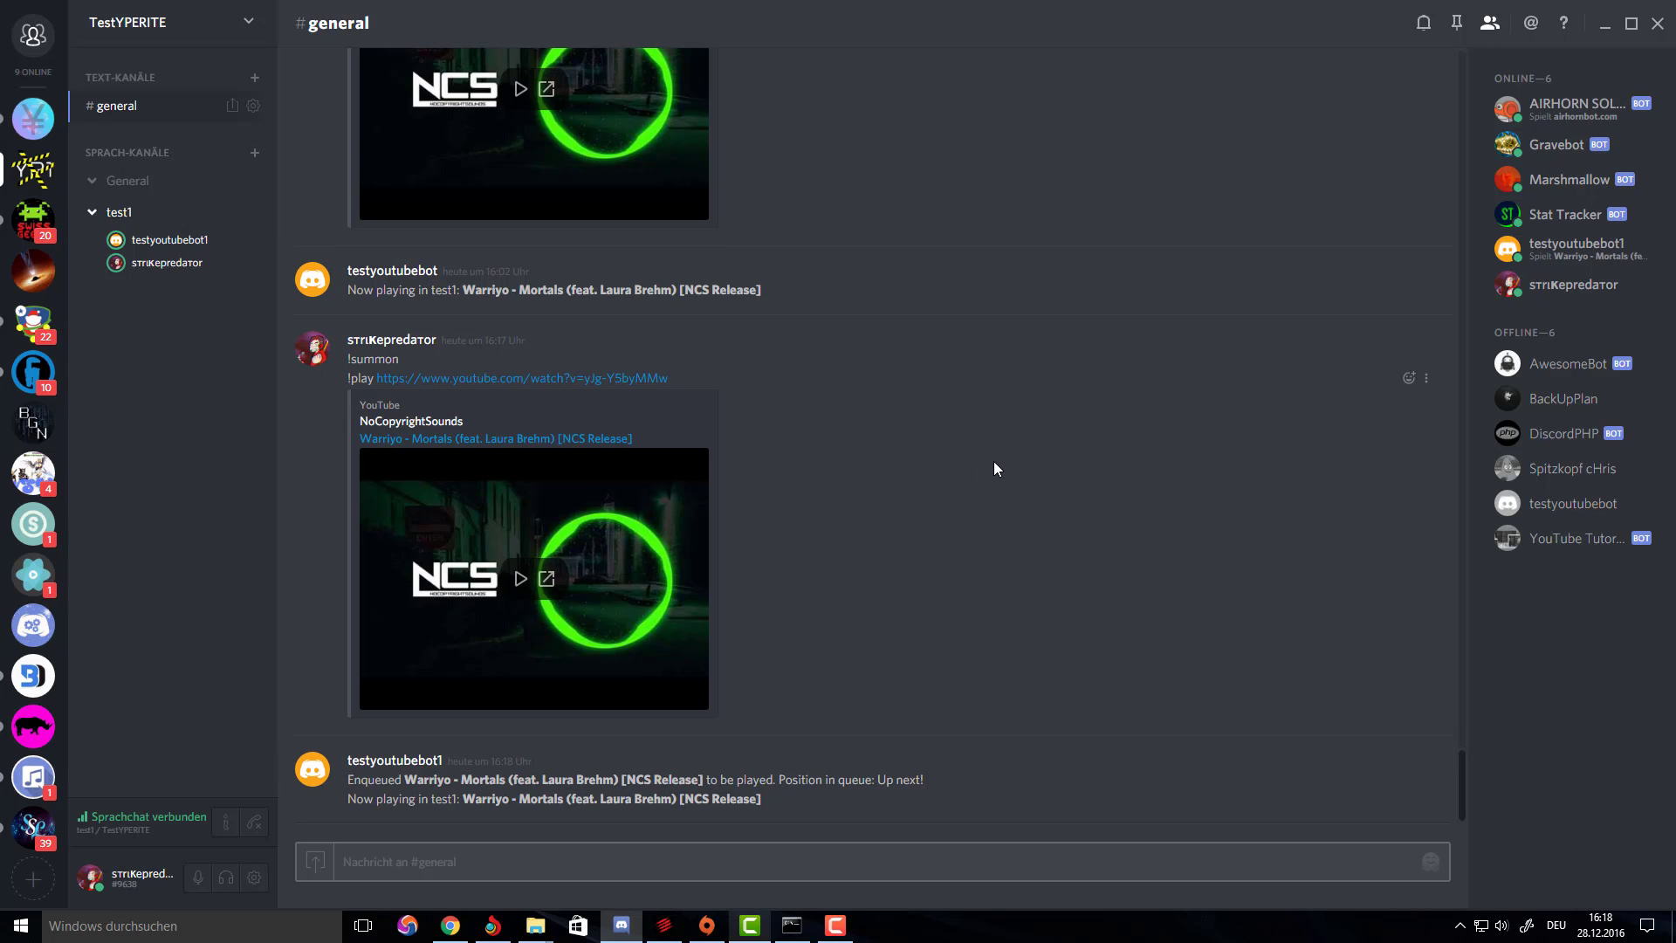